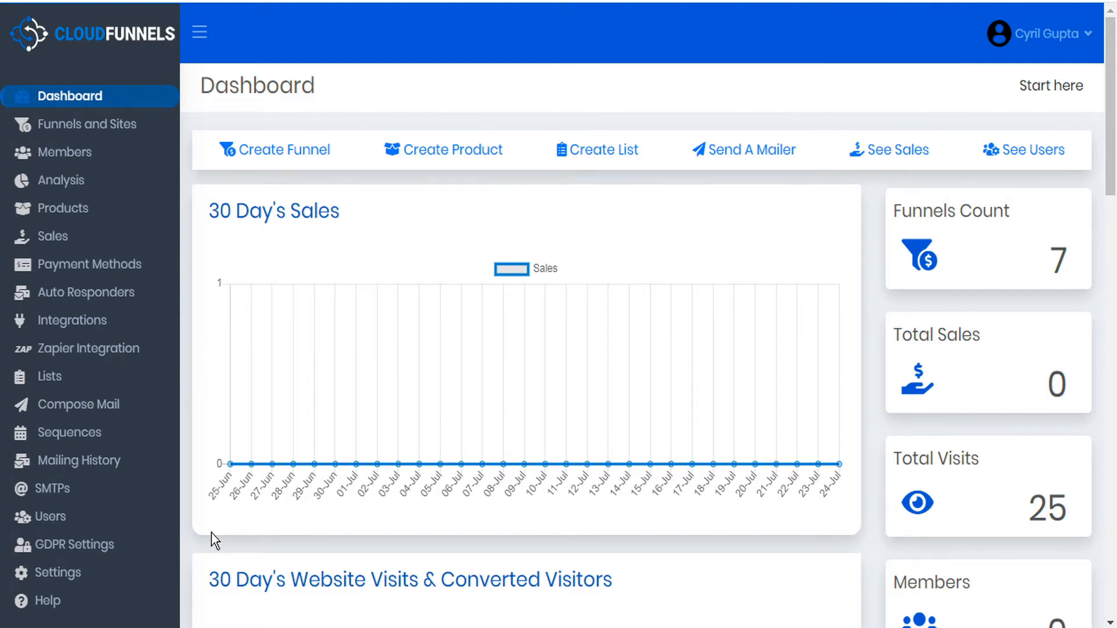
Filter the CloudFunnels tutorials page to the Sales category and look through the listed videos
click(64, 573)
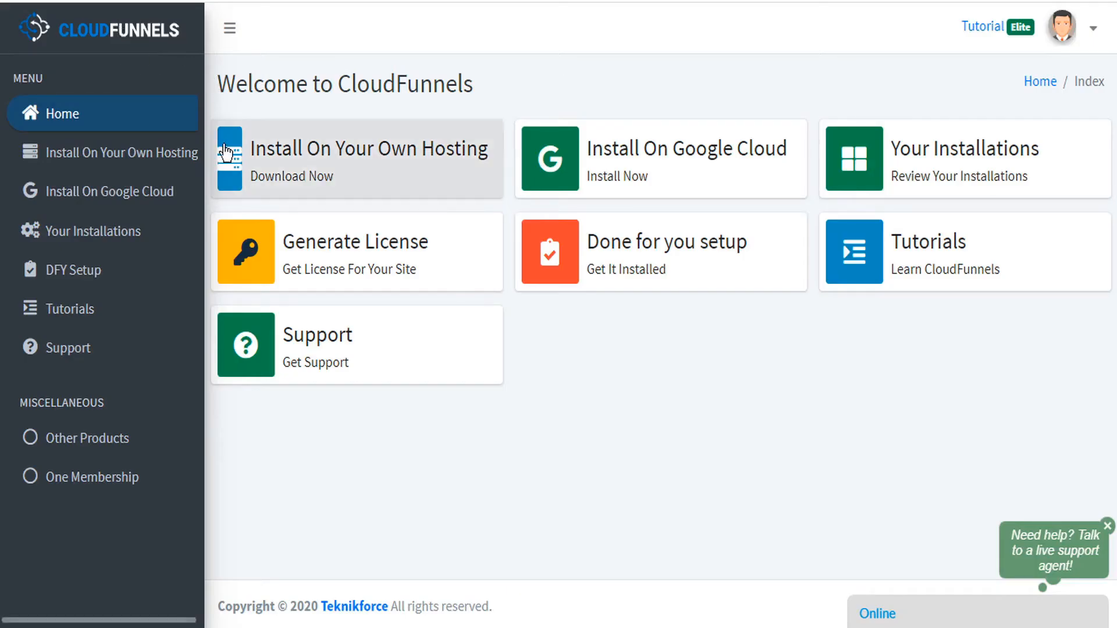
click(78, 310)
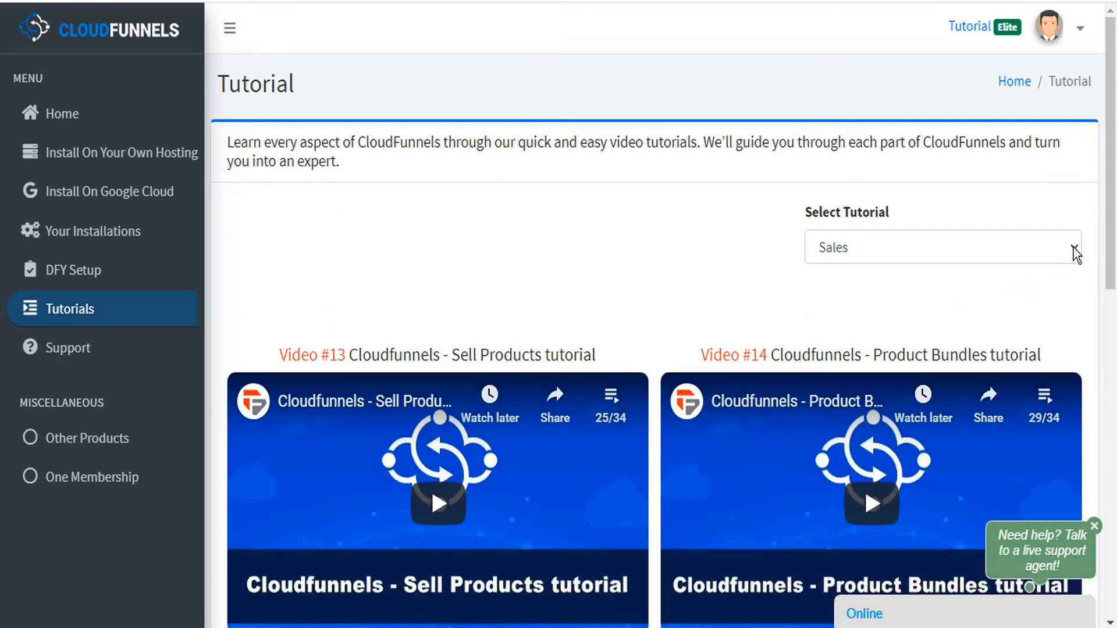
click(1076, 252)
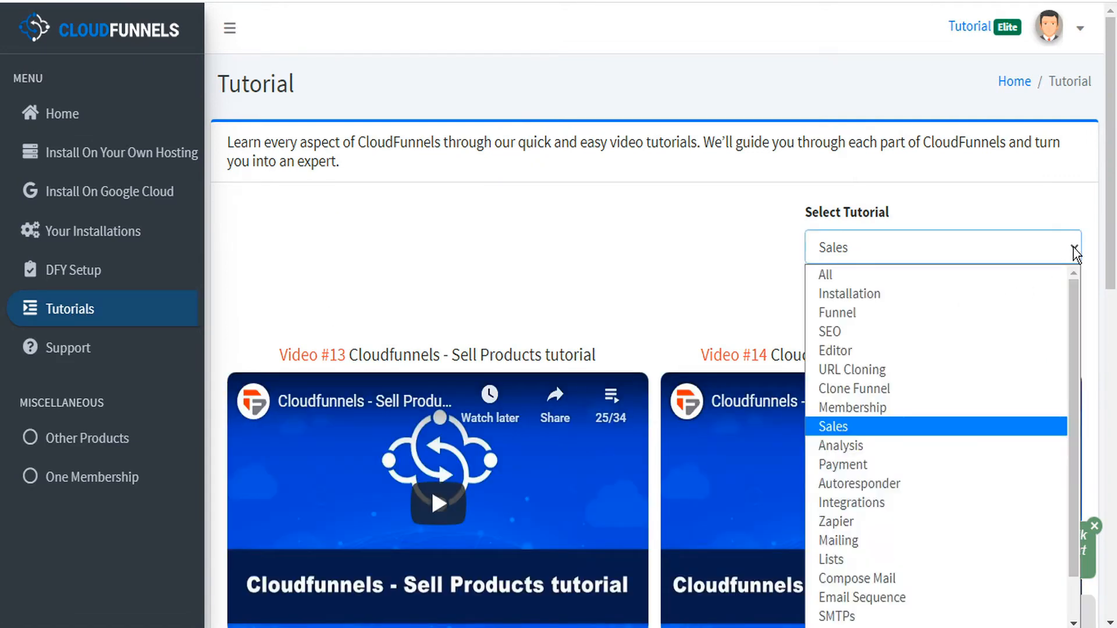
click(837, 427)
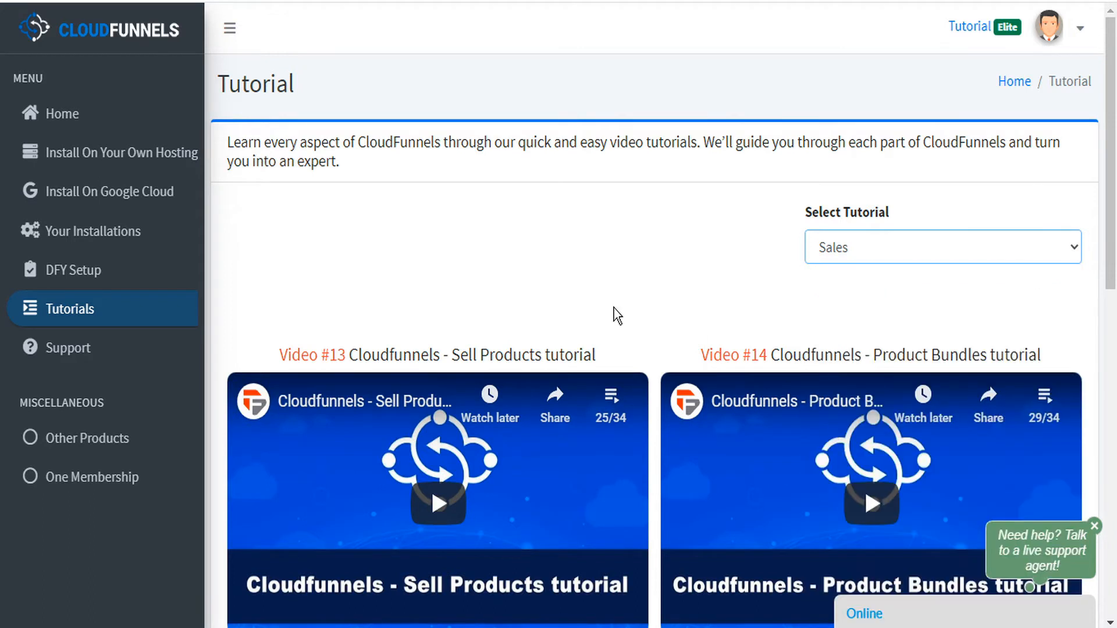
scroll(570, 271, down, 1)
scroll(611, 269, down, 6)
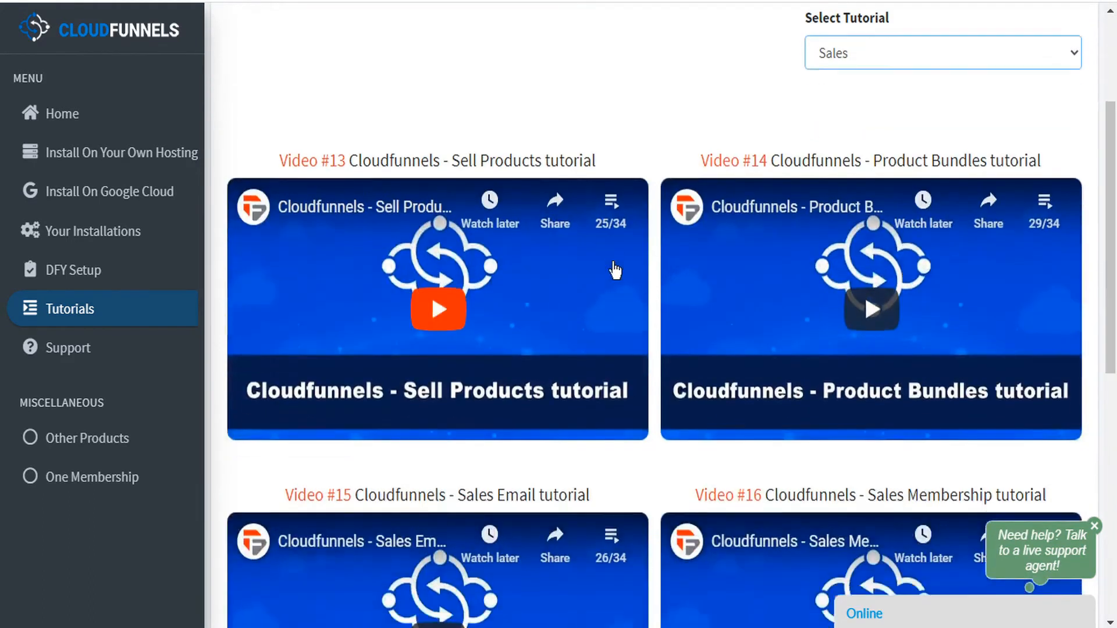
scroll(618, 270, up, 7)
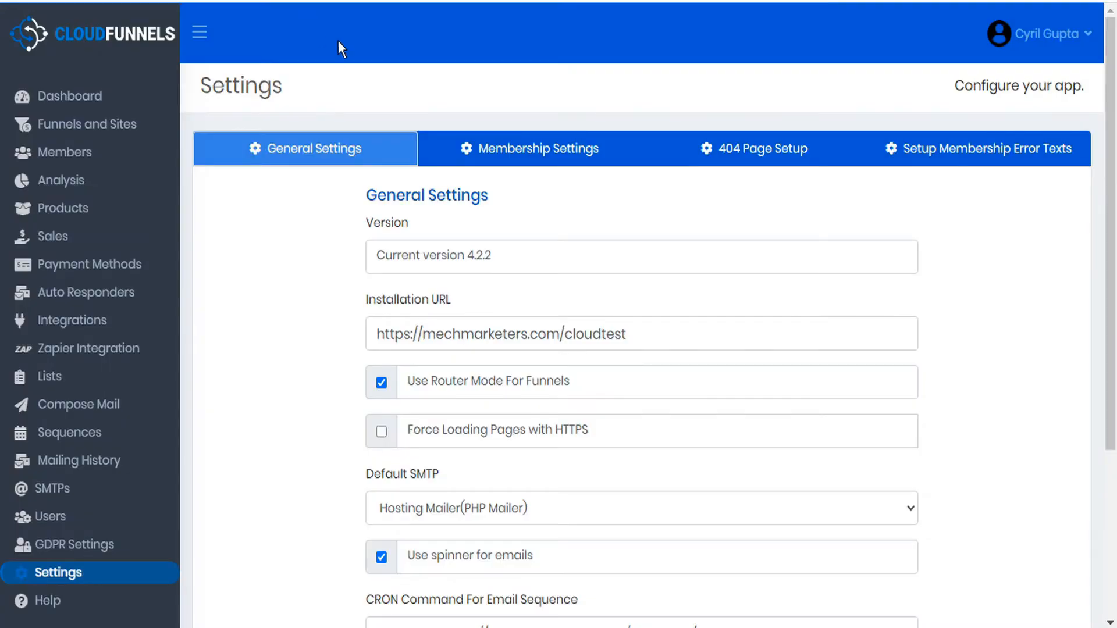
Create a new funnel named Upsell Tutorial with the funnel type Sales
click(74, 132)
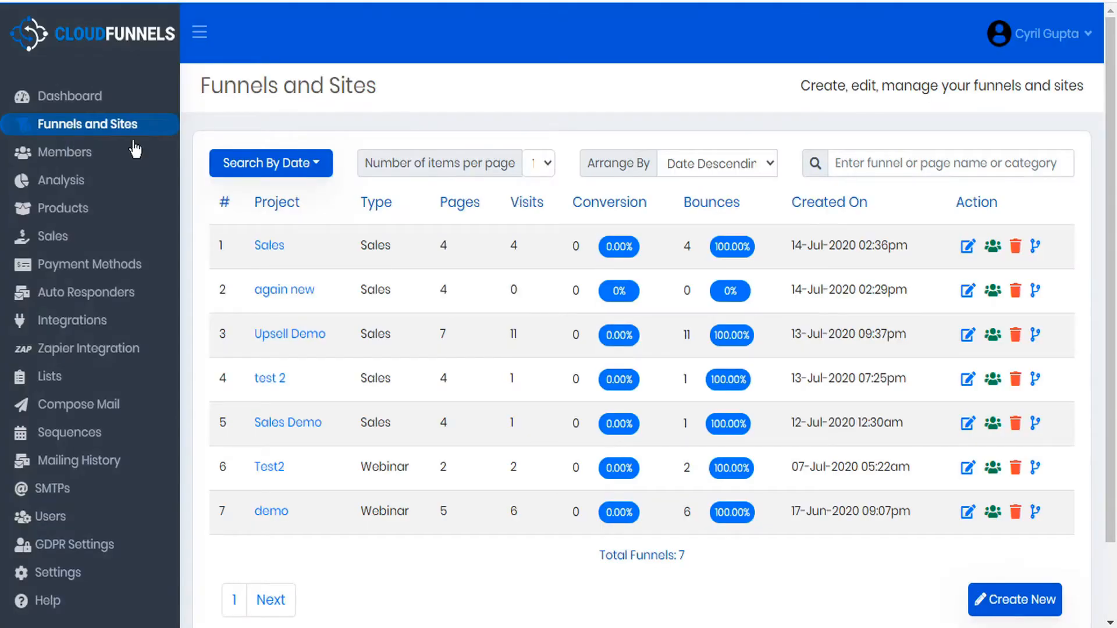
click(1009, 600)
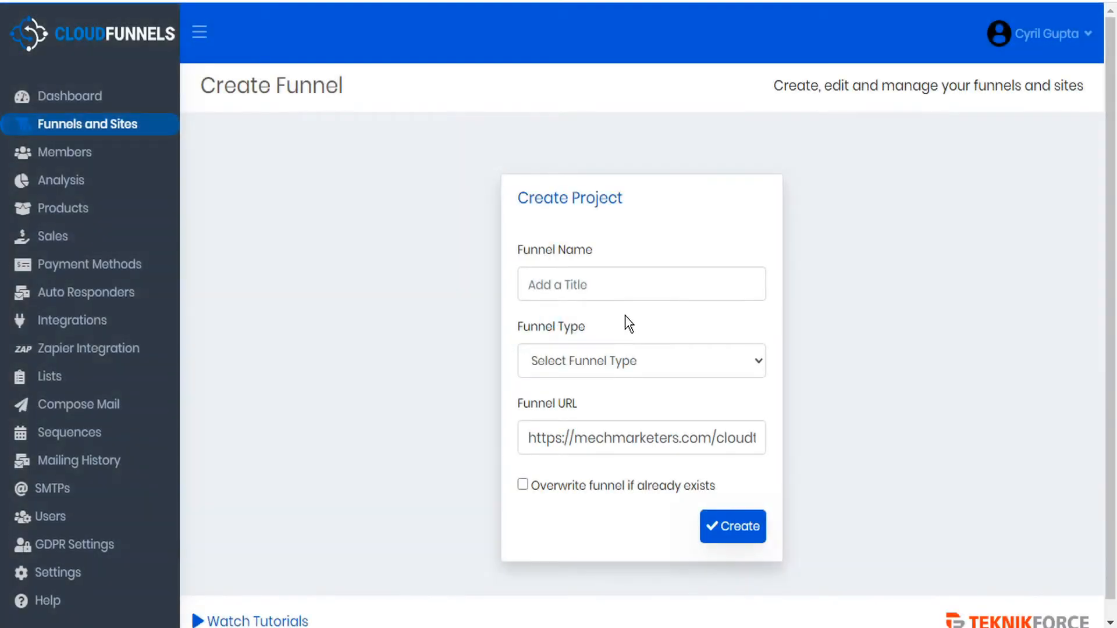
click(612, 284)
text(U)
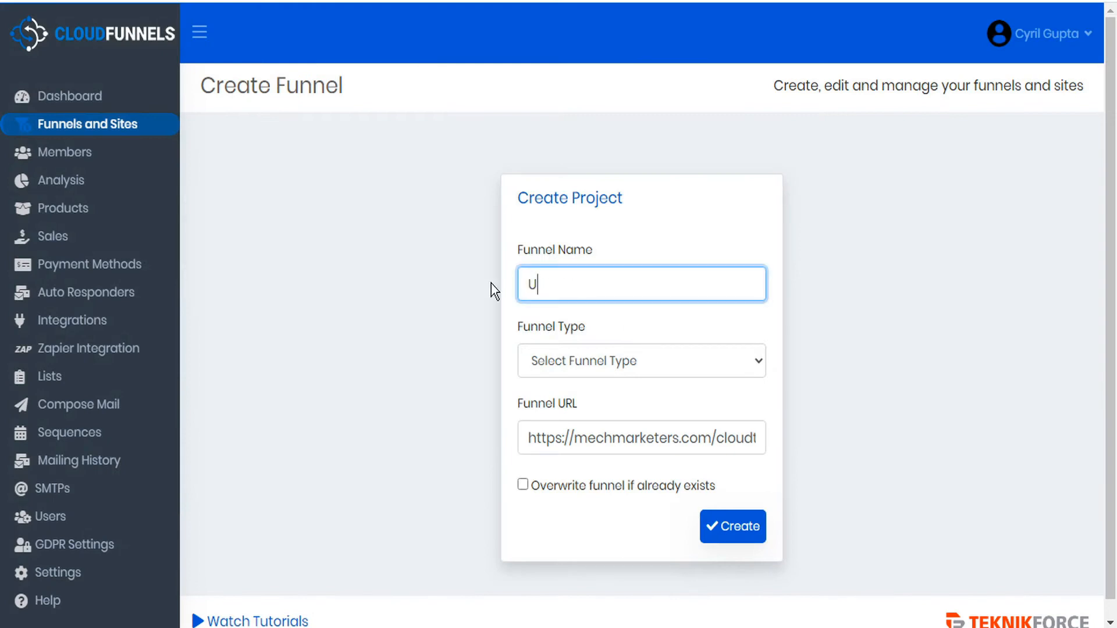
text(psell Tutorial)
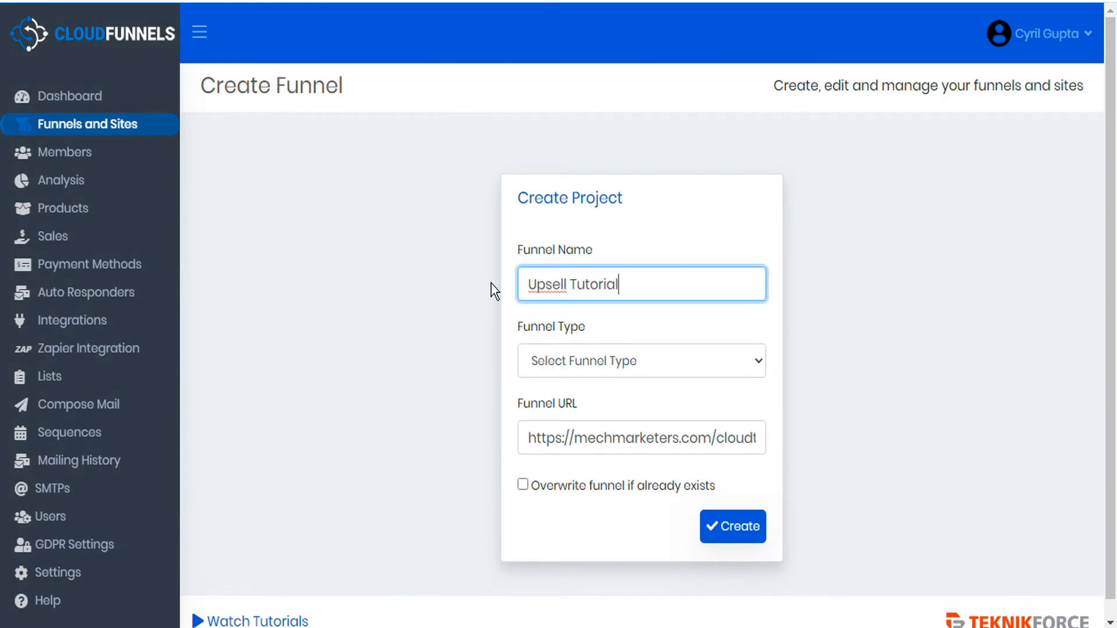
click(741, 529)
click(725, 368)
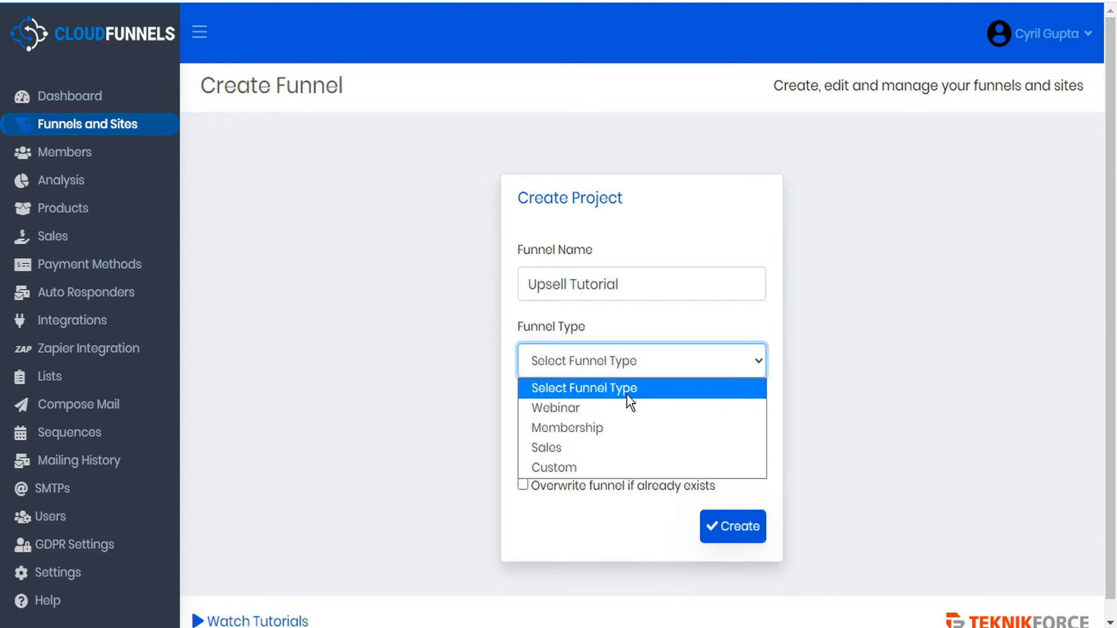
click(568, 447)
click(736, 527)
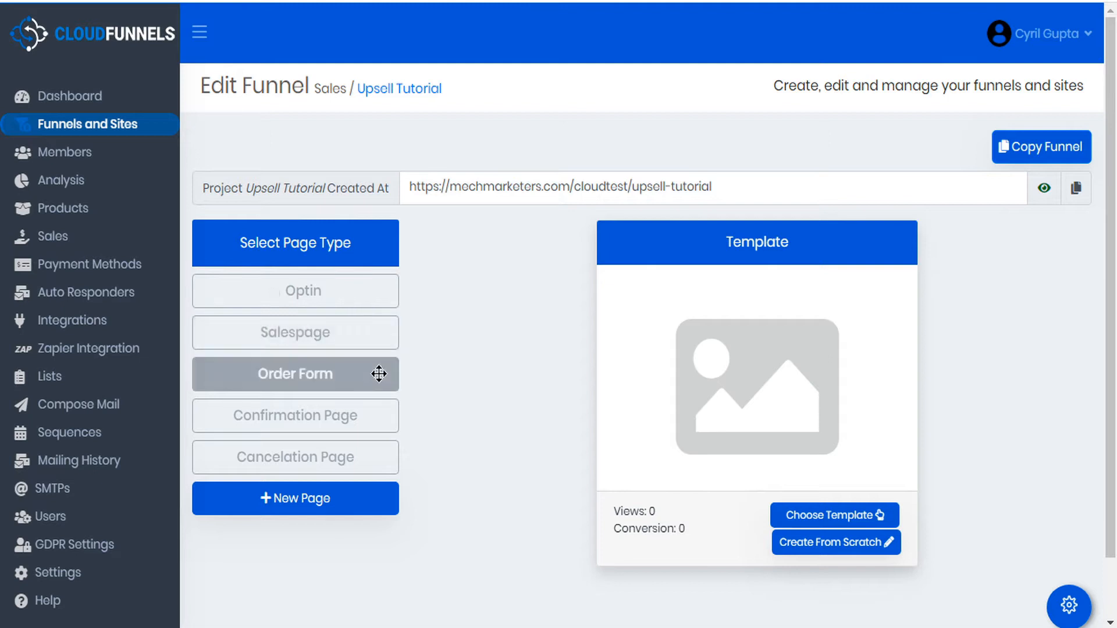
Apply the Sales-2 template to the funnel's Salespage
click(372, 331)
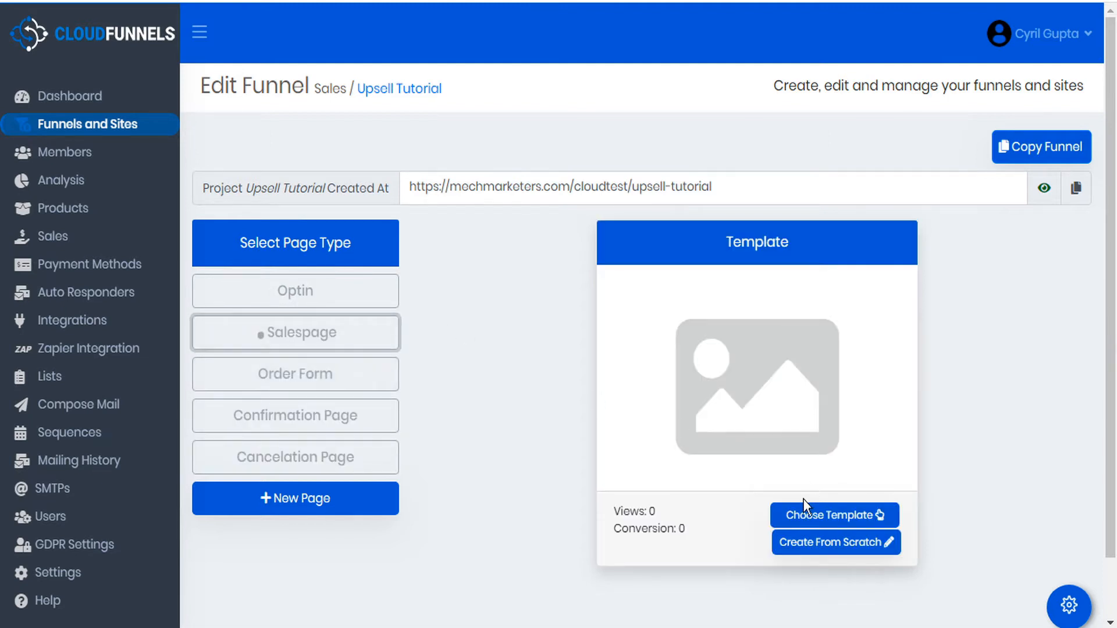
click(806, 521)
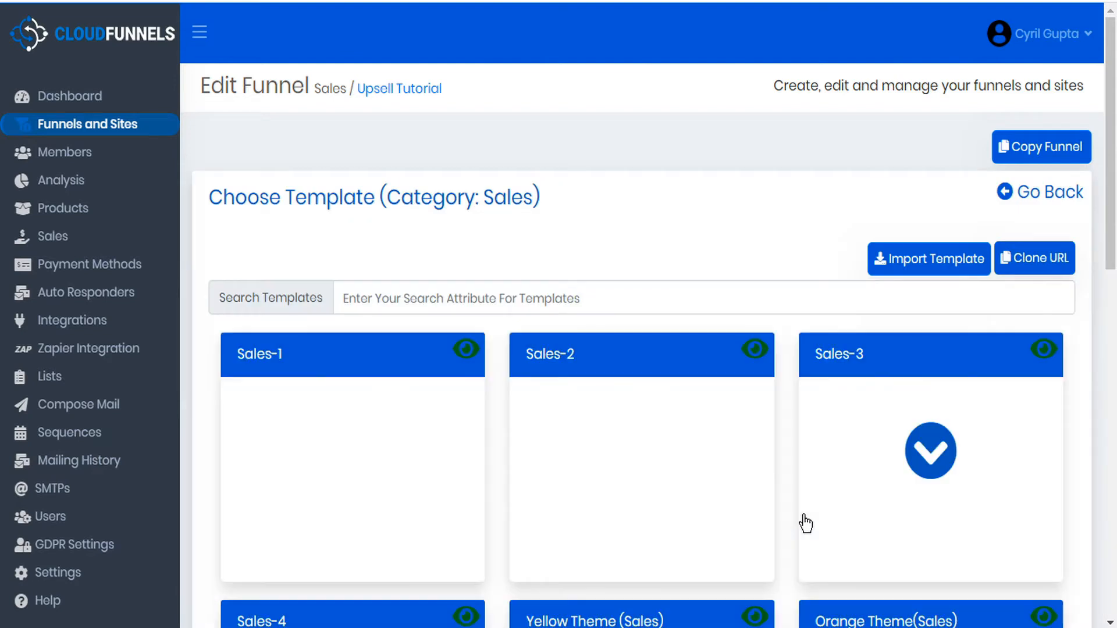
click(645, 460)
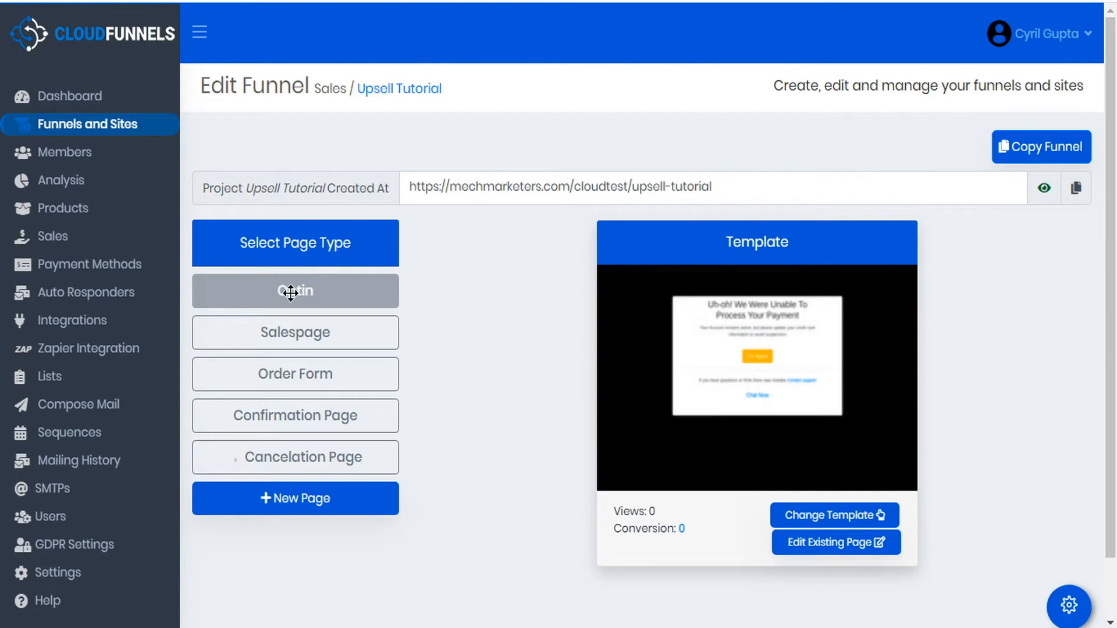
Add two new pages labelled OTO-1 and OTO-2 to the Upsell Tutorial funnel
click(315, 514)
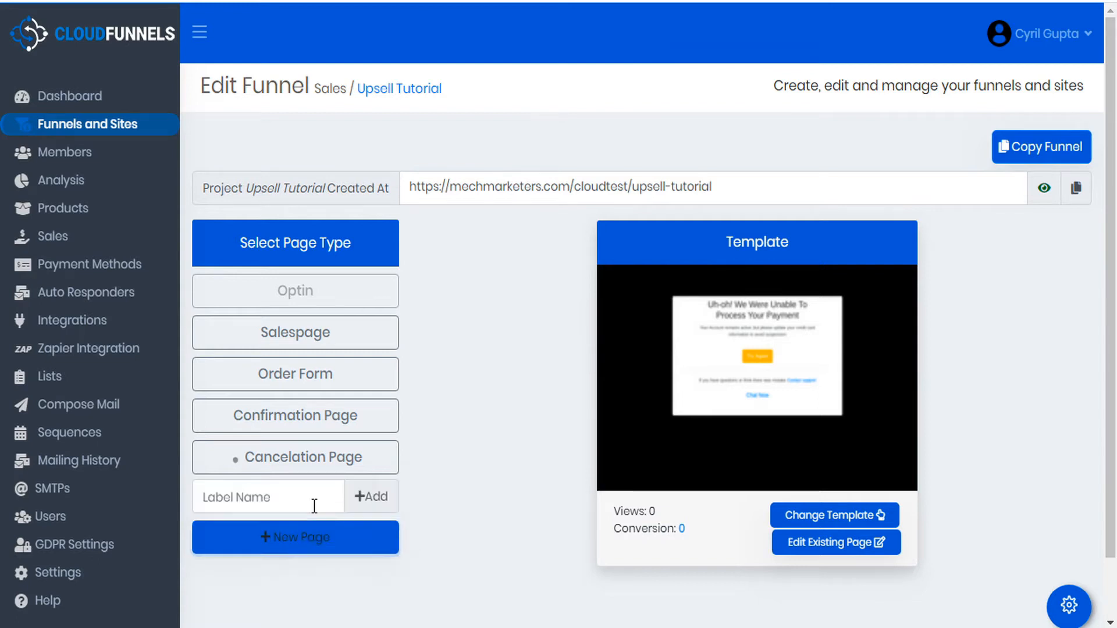
click(306, 498)
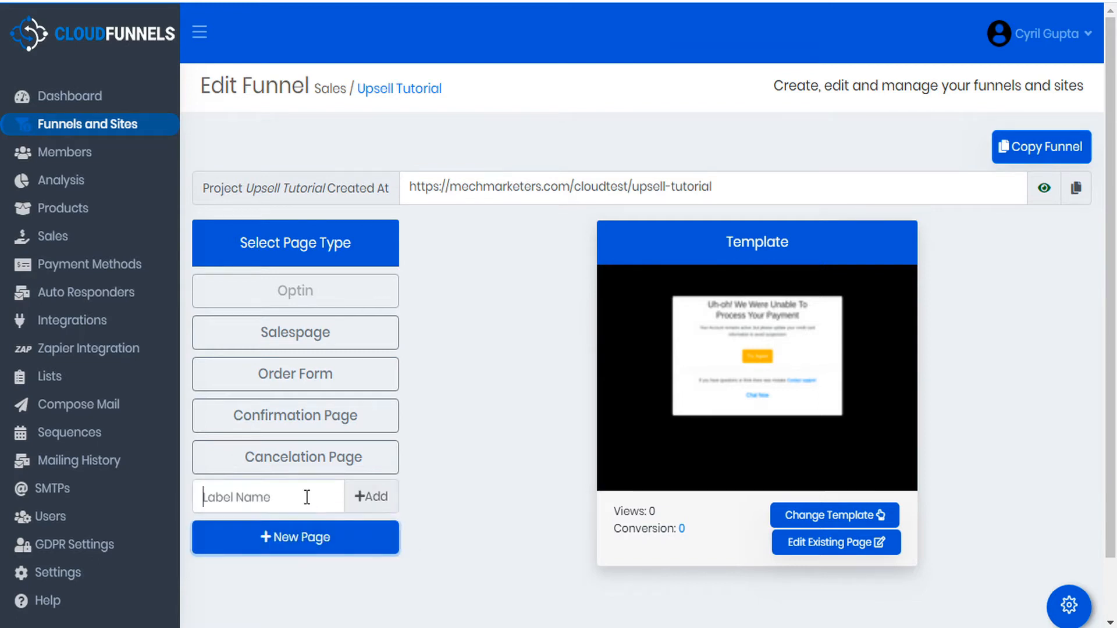
text(OTO-1)
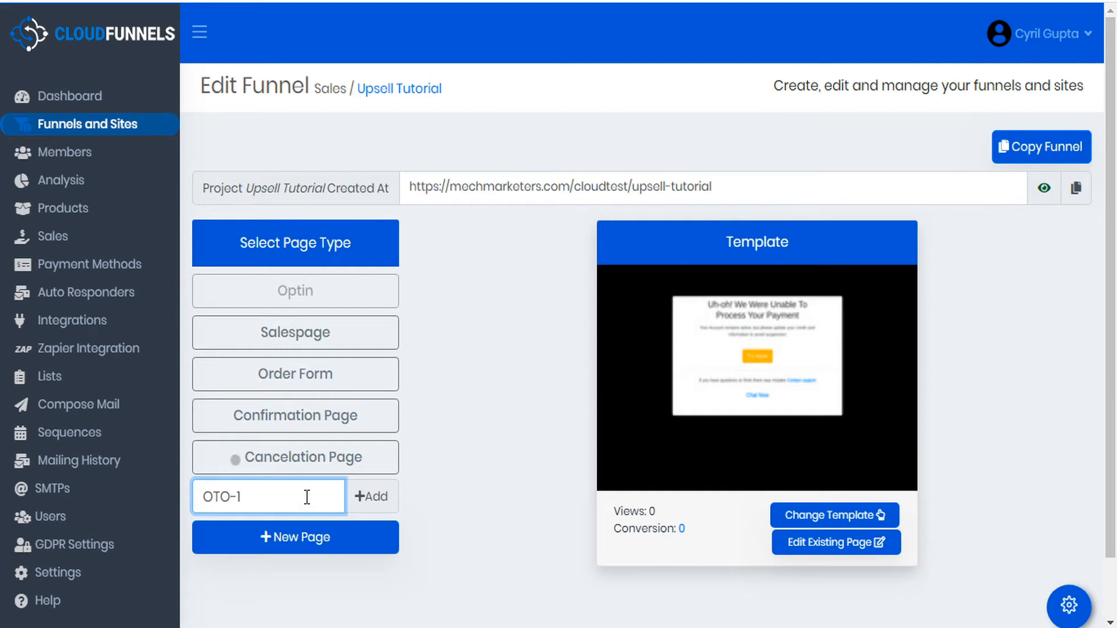
click(365, 496)
click(299, 549)
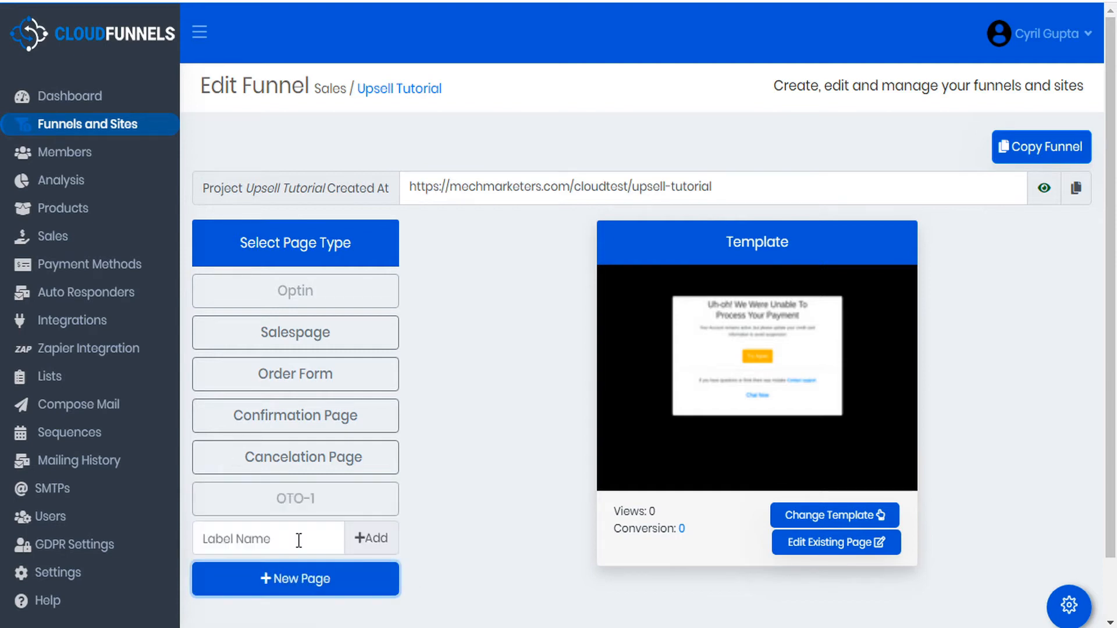
click(293, 536)
text(Ot)
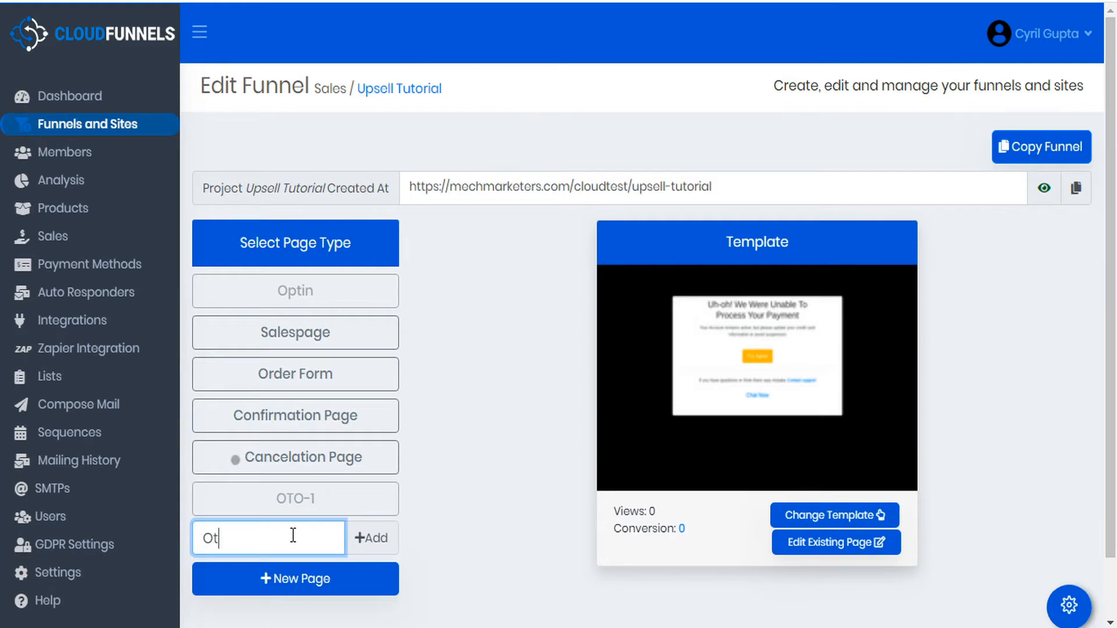
text(TO-2)
click(372, 537)
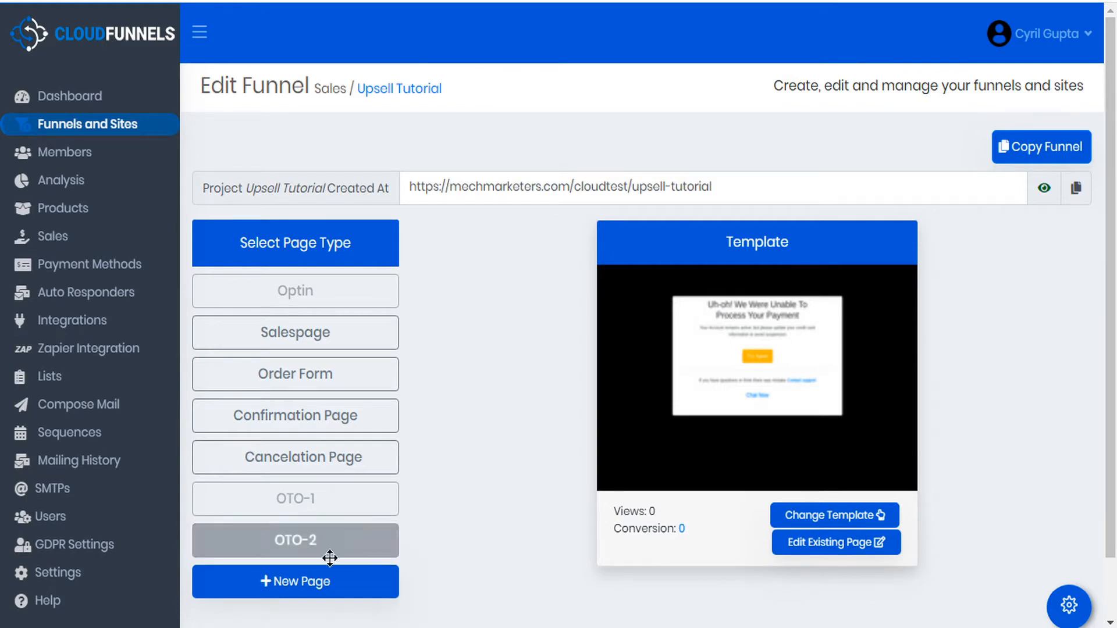
Add two more funnel pages labelled OTO-3 and Checkout
click(281, 592)
click(285, 579)
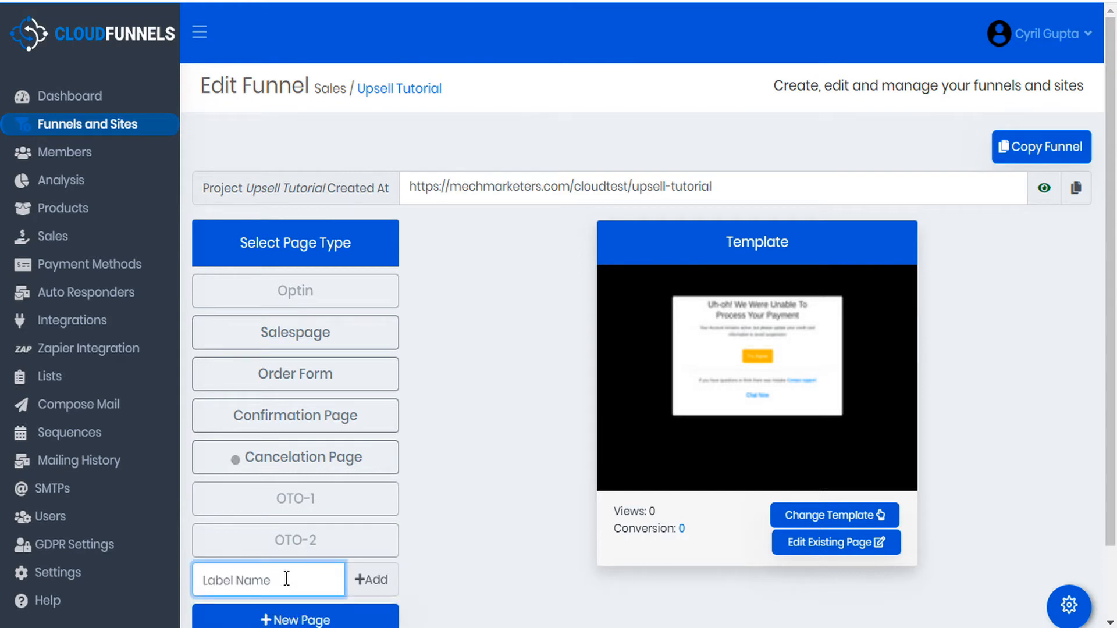
text(OTO-3)
click(377, 580)
scroll(407, 553, down, 2)
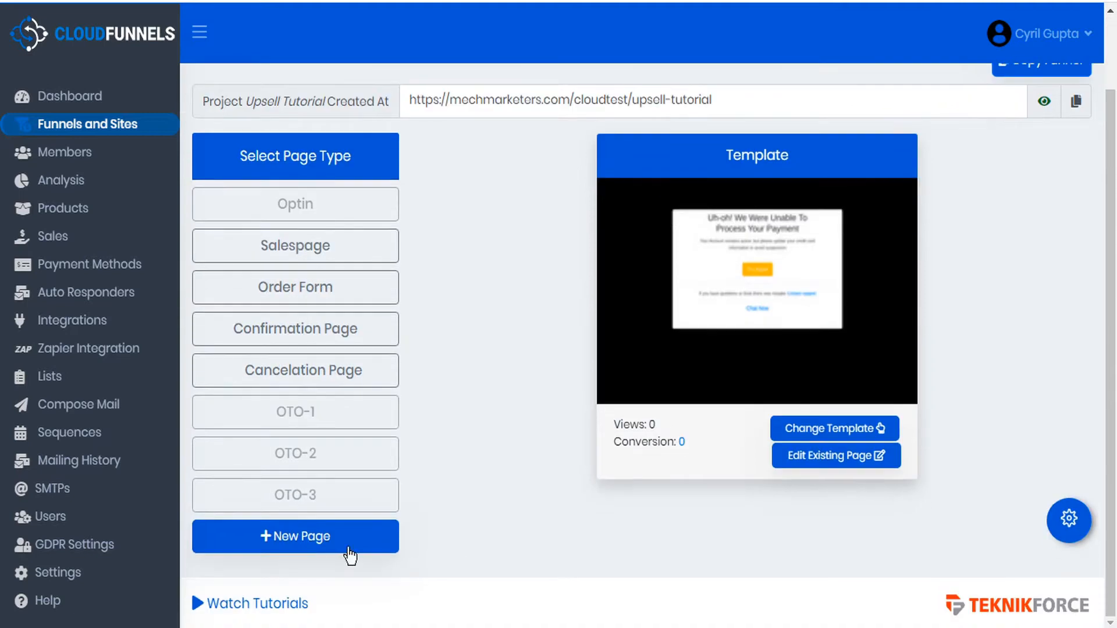
click(309, 536)
click(296, 492)
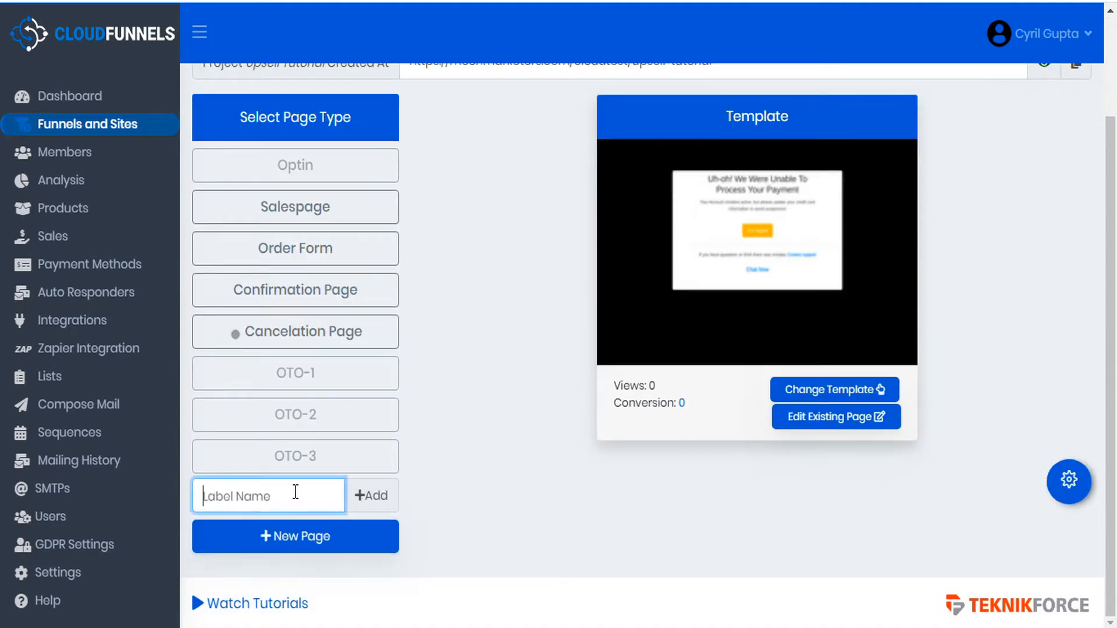
text(Checkout)
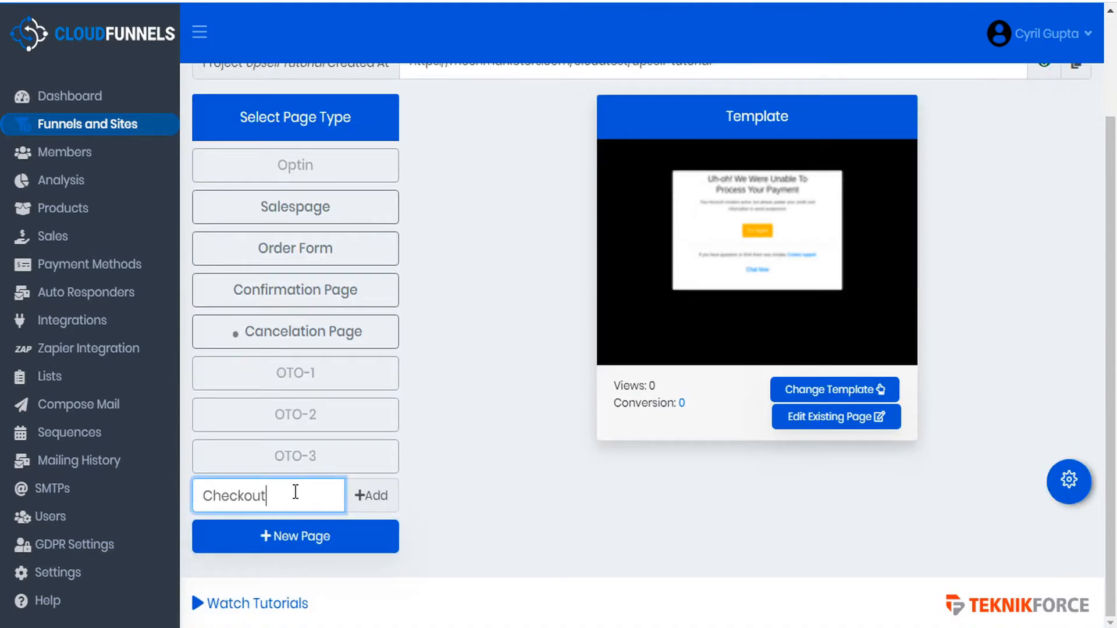
click(364, 498)
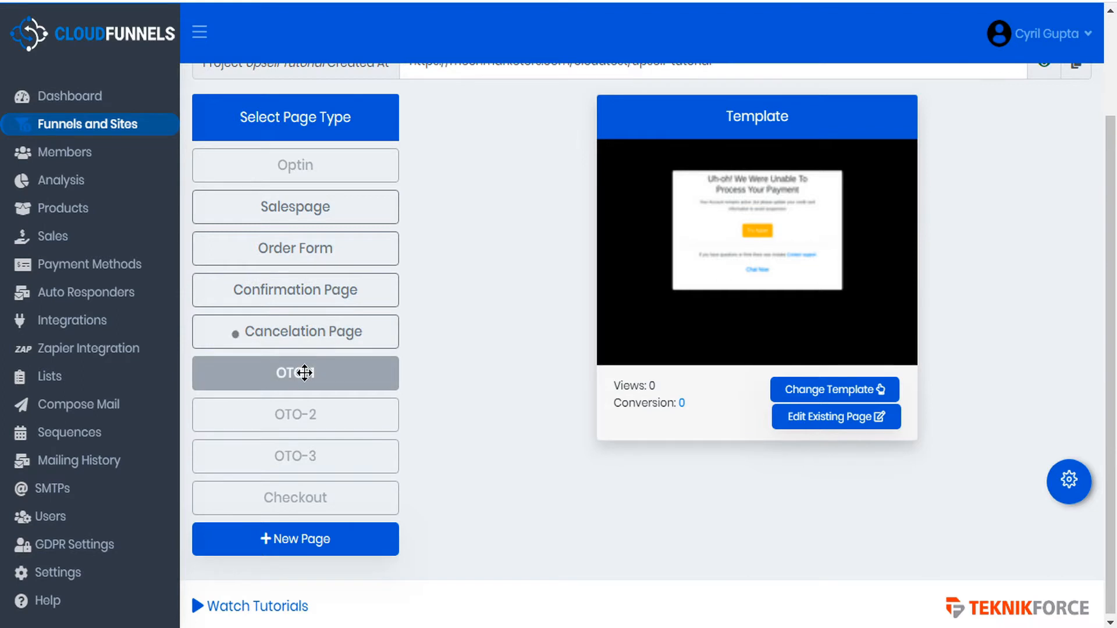
Reorder the funnel pages so OTO-1, OTO-2, OTO-3 and Checkout sit in that order between Order Form and Confirmation Page
click(304, 373)
drag(304, 373, 295, 331)
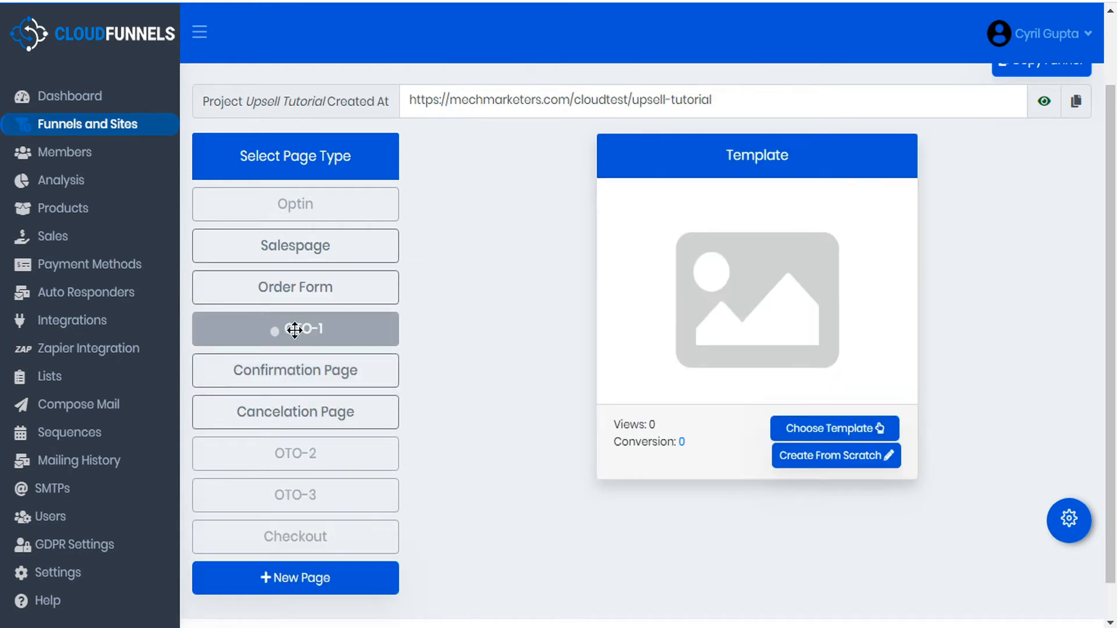
click(286, 460)
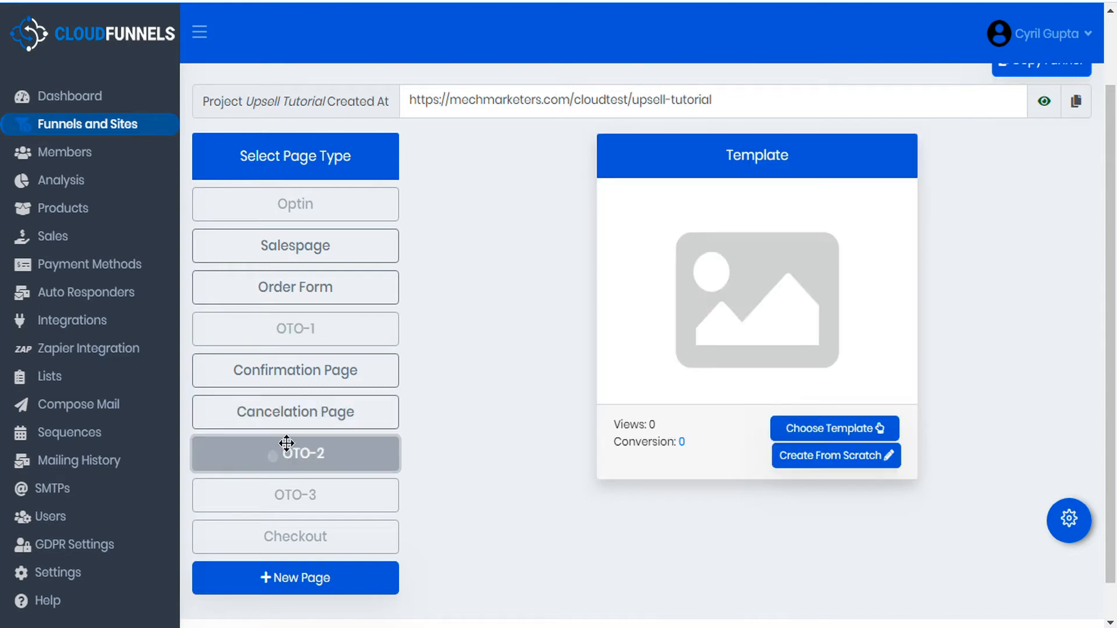
drag(287, 444, 271, 372)
click(281, 494)
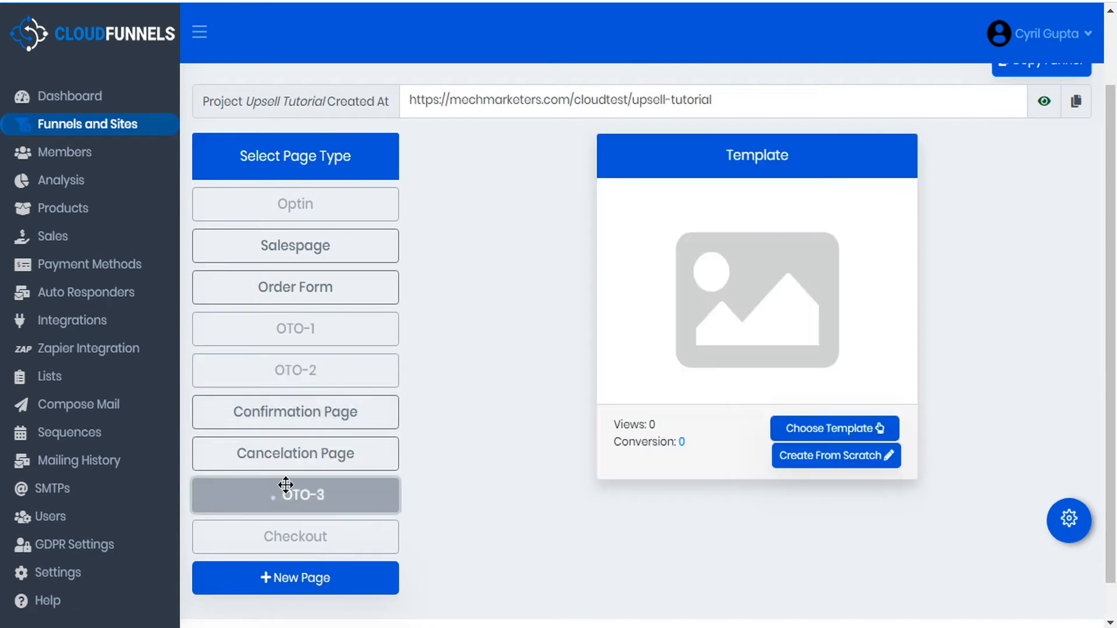
drag(287, 487, 282, 415)
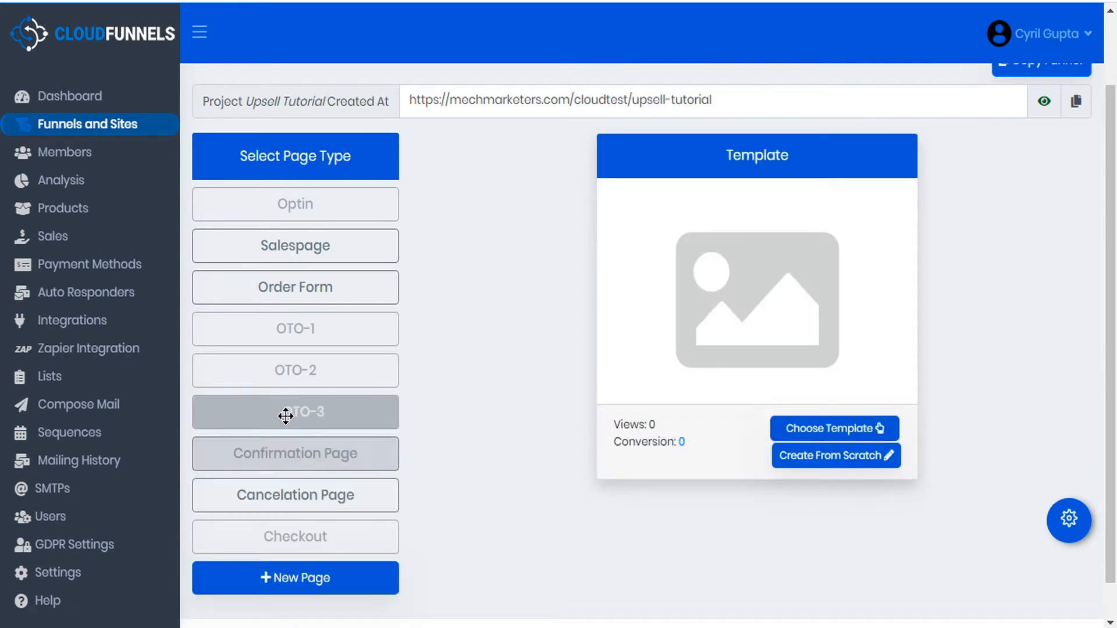
click(284, 545)
drag(280, 544, 291, 458)
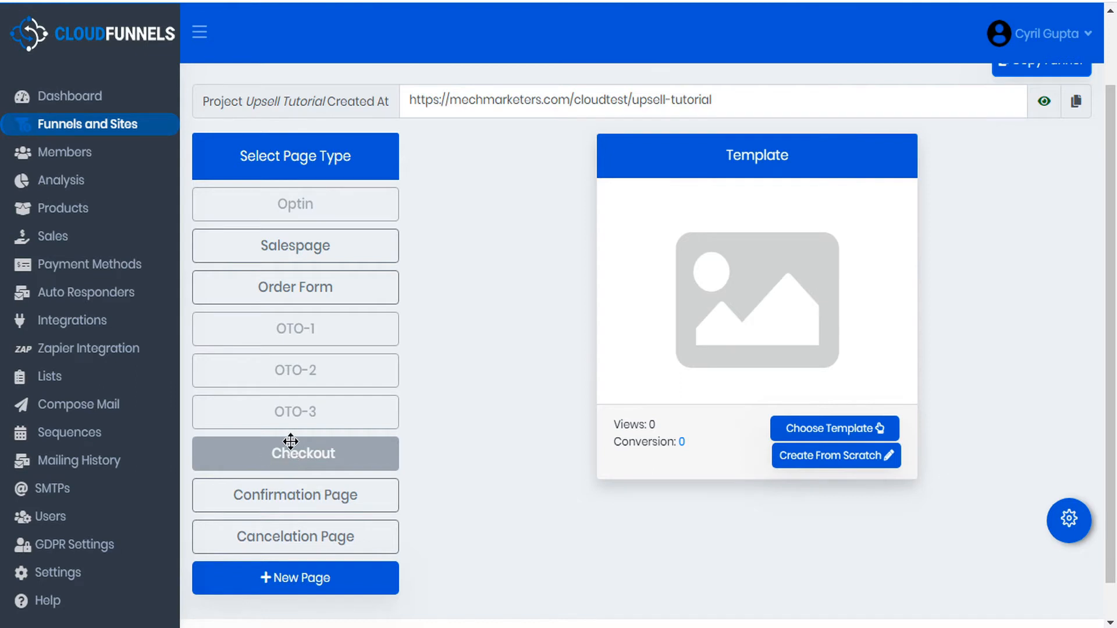
Set the page category of the OTO-1 page to OTO in its page settings
click(311, 330)
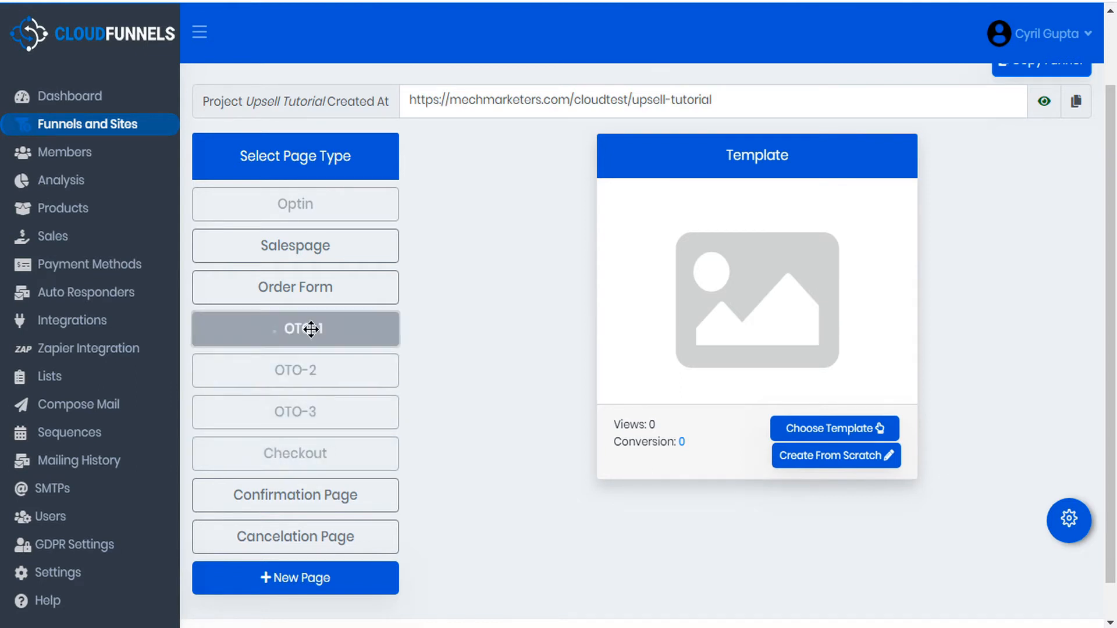
click(1060, 518)
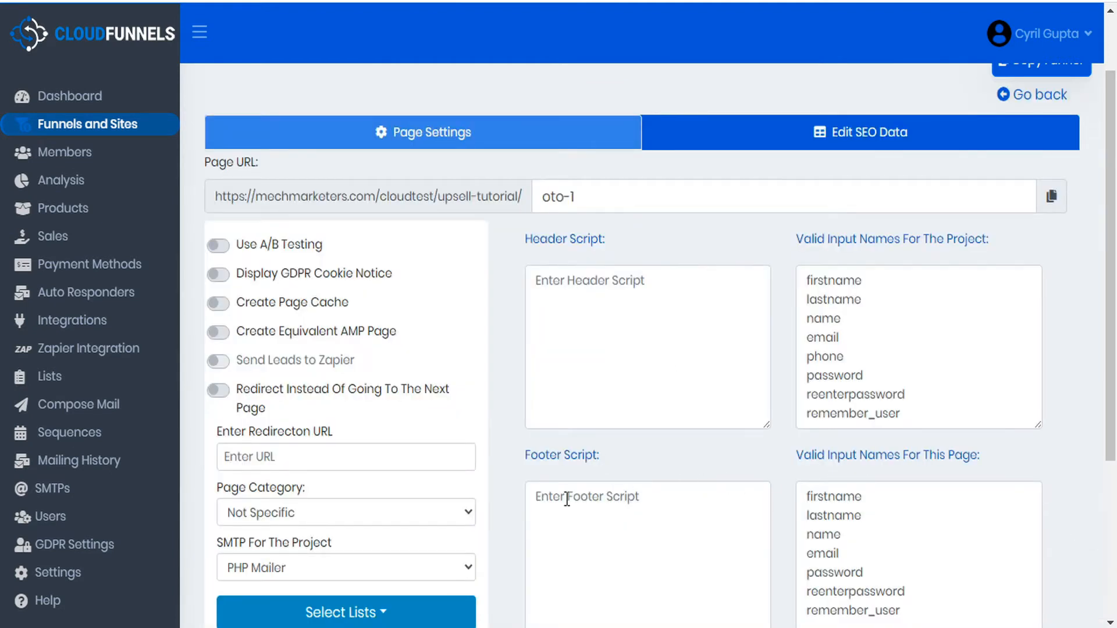
click(468, 514)
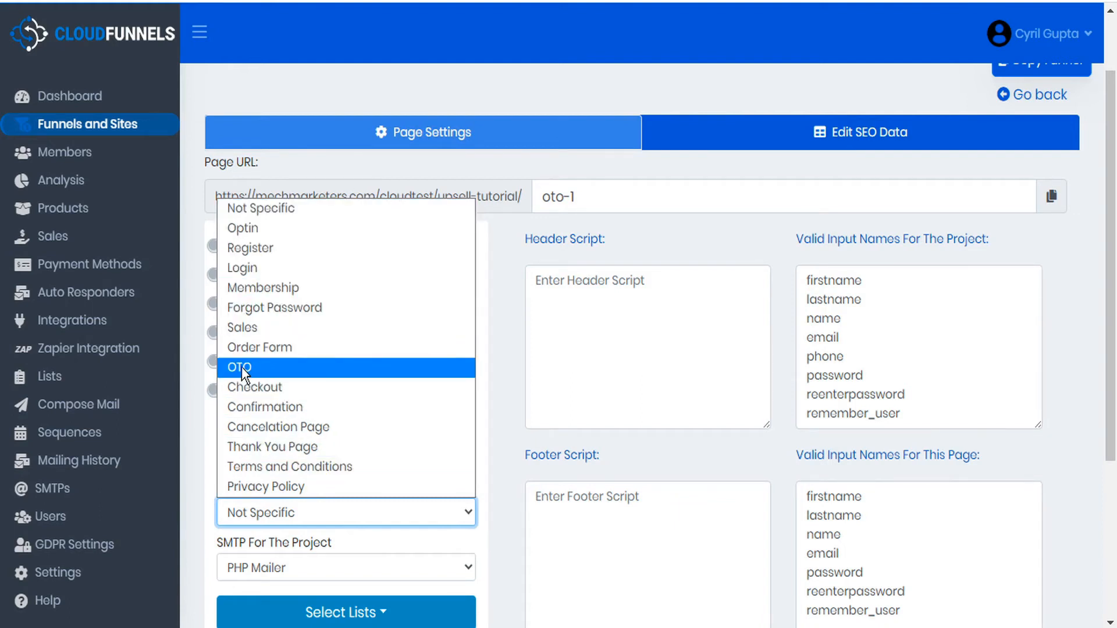
click(275, 366)
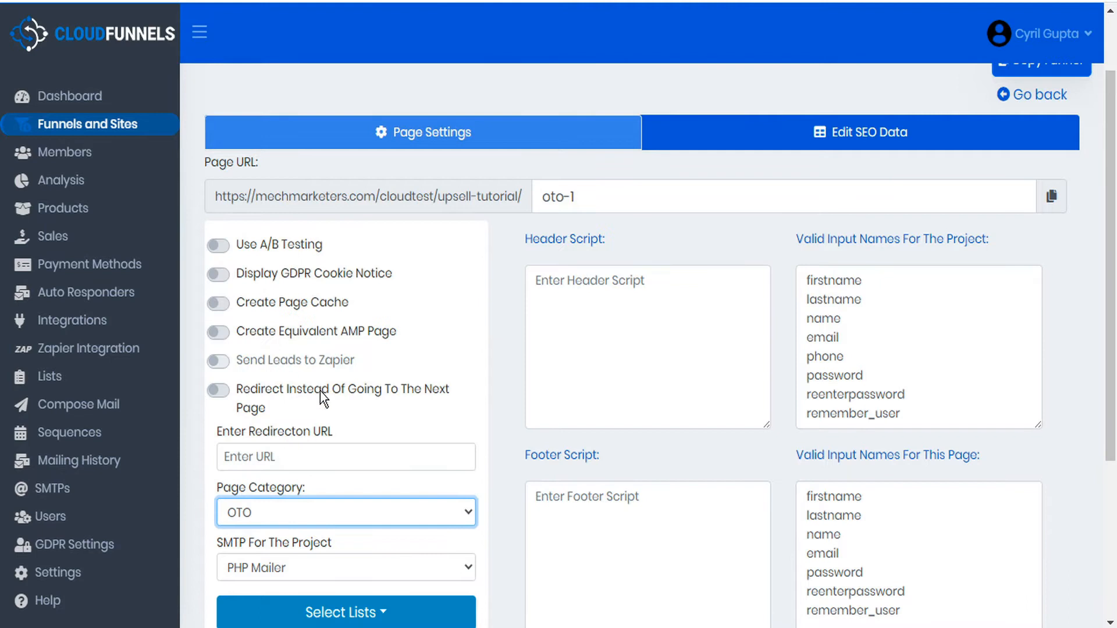
Save the OTO-1 page settings and return to the funnel's page list
scroll(506, 517, down, 3)
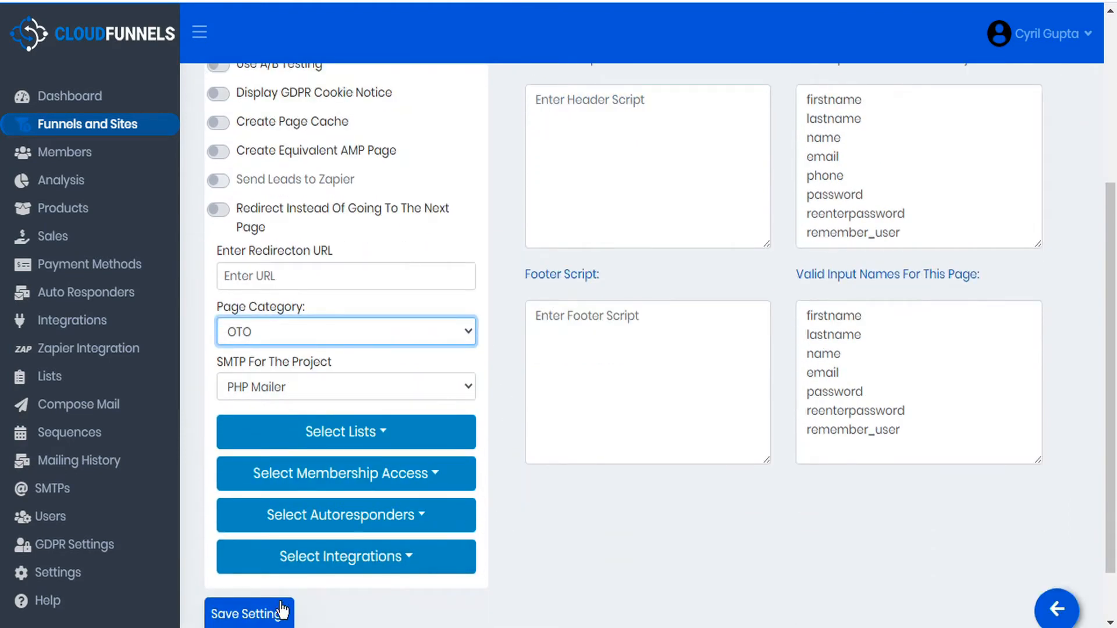
click(282, 611)
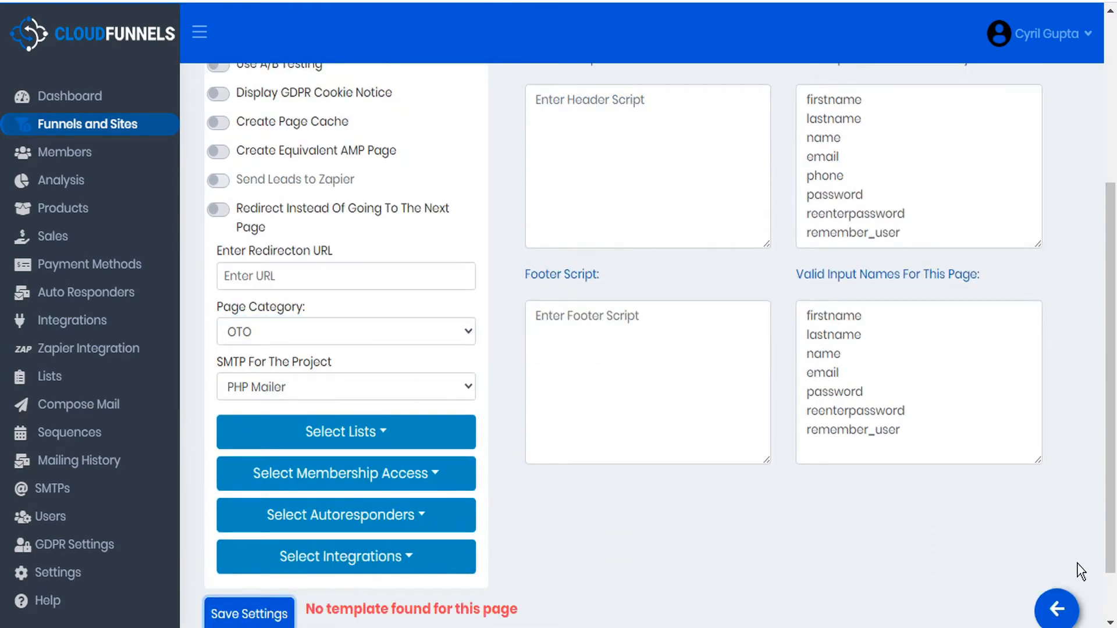
click(1061, 607)
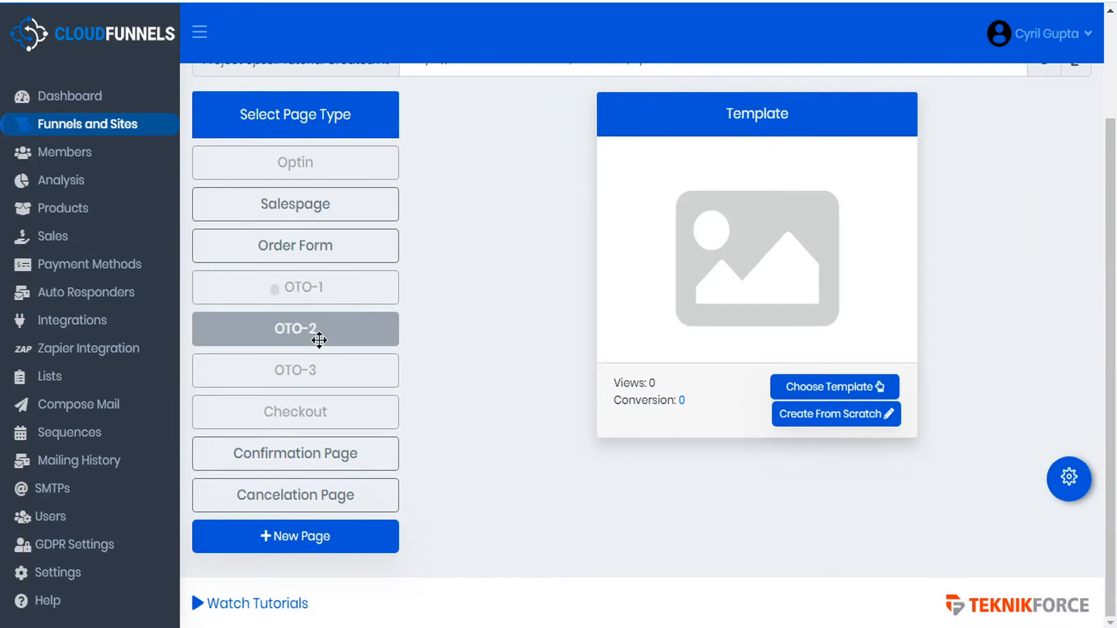
Set the page category of the OTO-2 page to OTO, save its settings and return to the page list
click(318, 335)
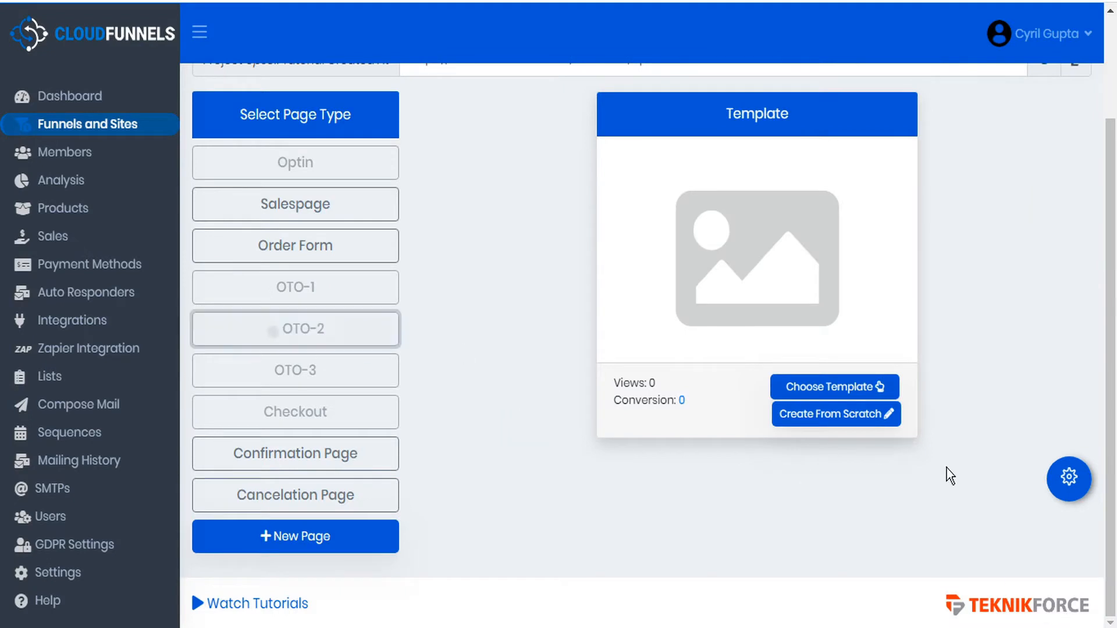
click(1074, 482)
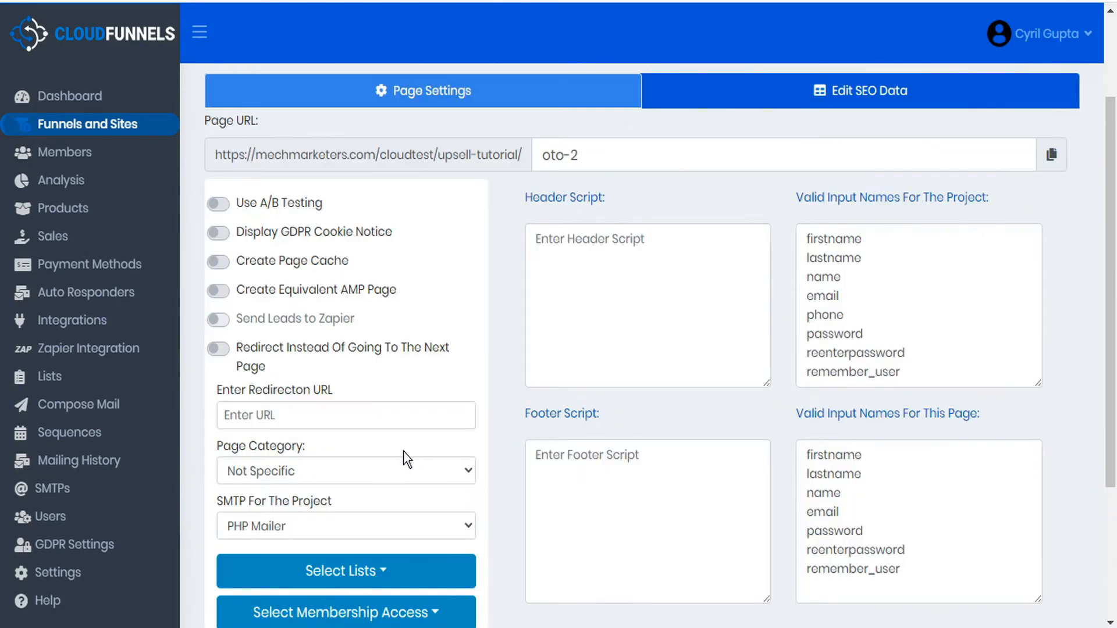
click(386, 469)
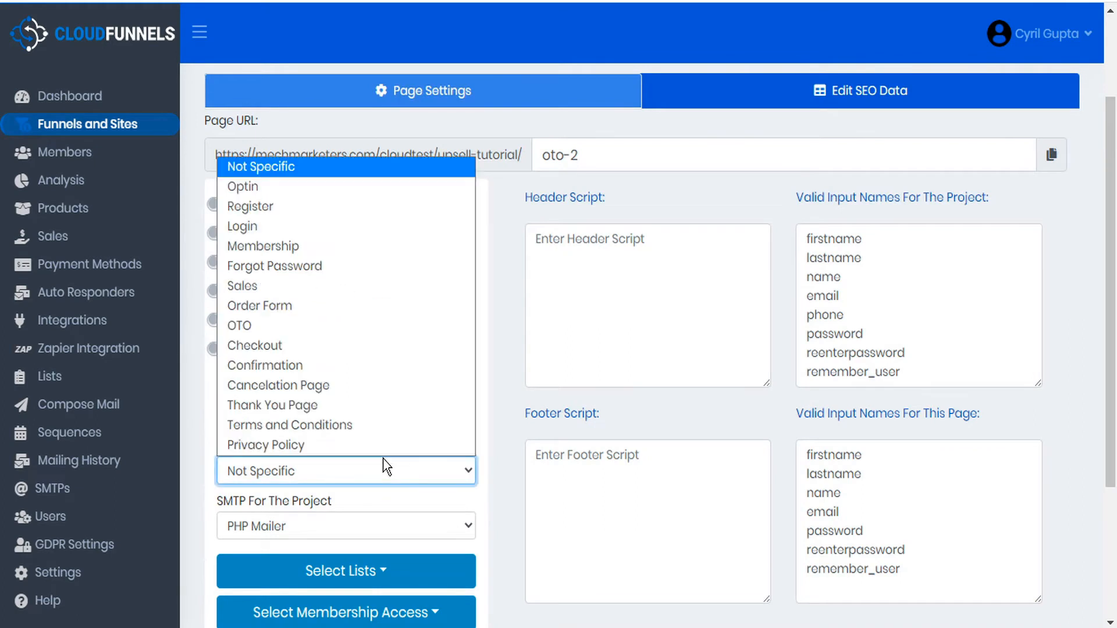
click(316, 324)
scroll(377, 455, down, 3)
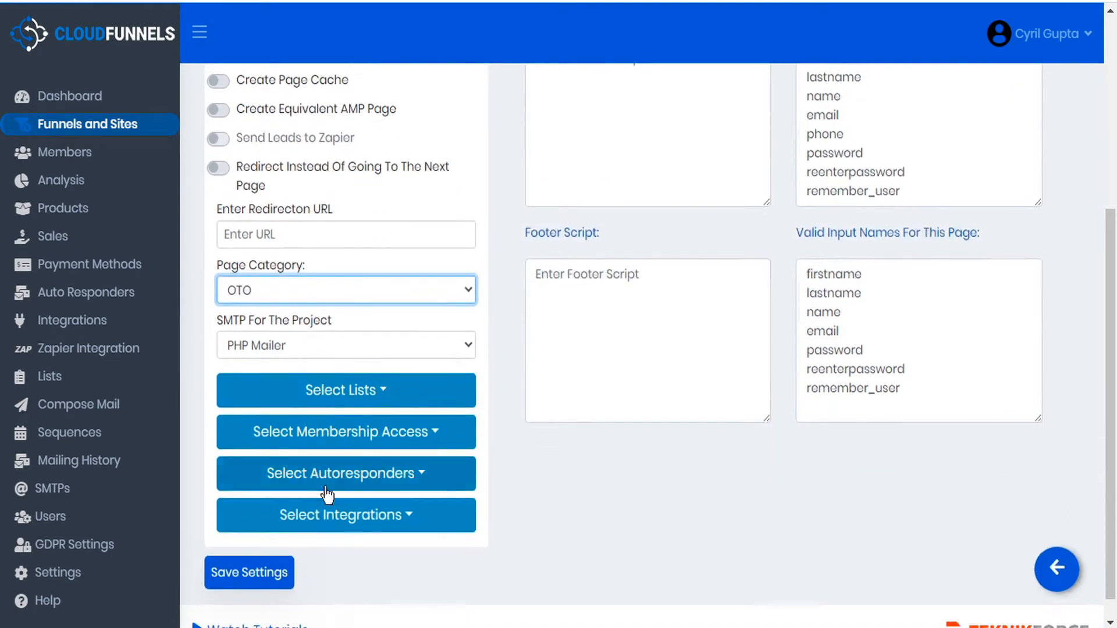
click(285, 575)
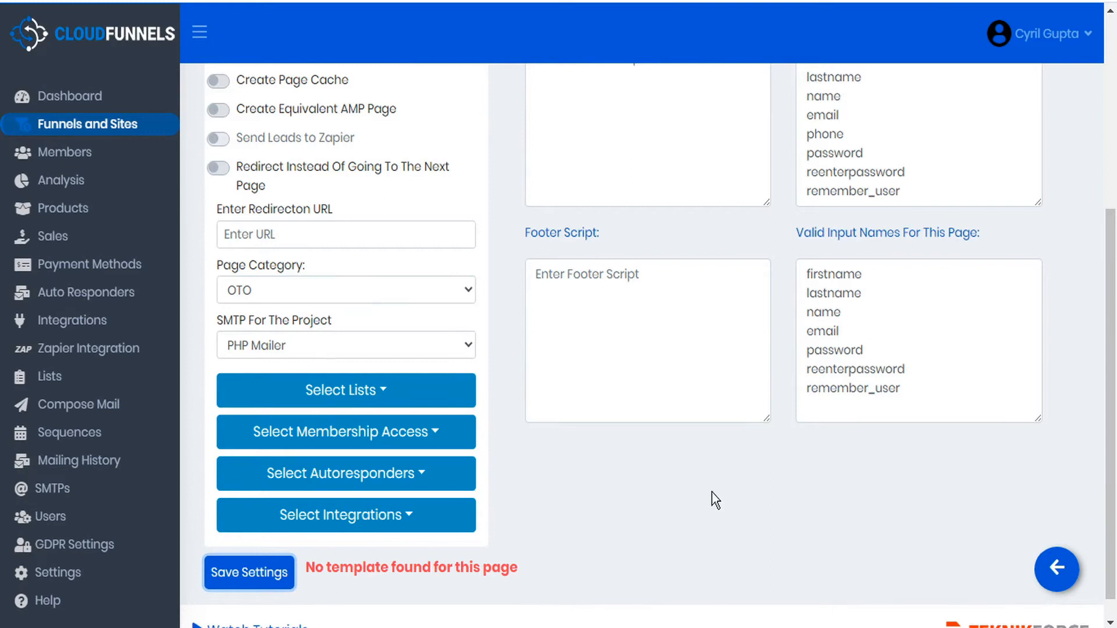
click(1057, 569)
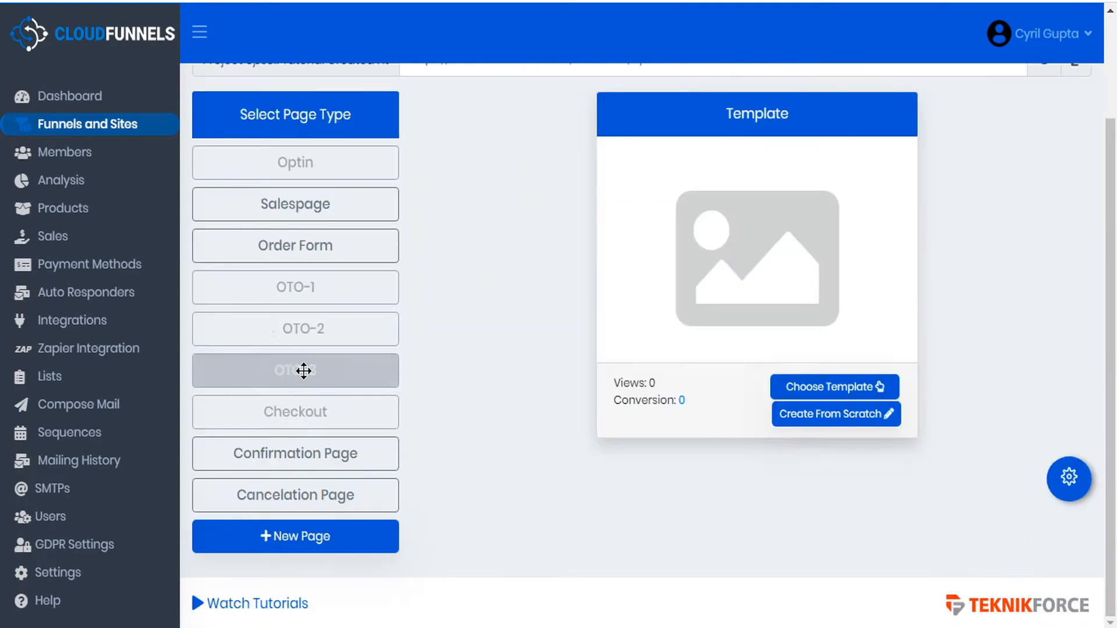
Set the page category of the OTO-3 page to OTO, save its settings and return to the page list
click(304, 370)
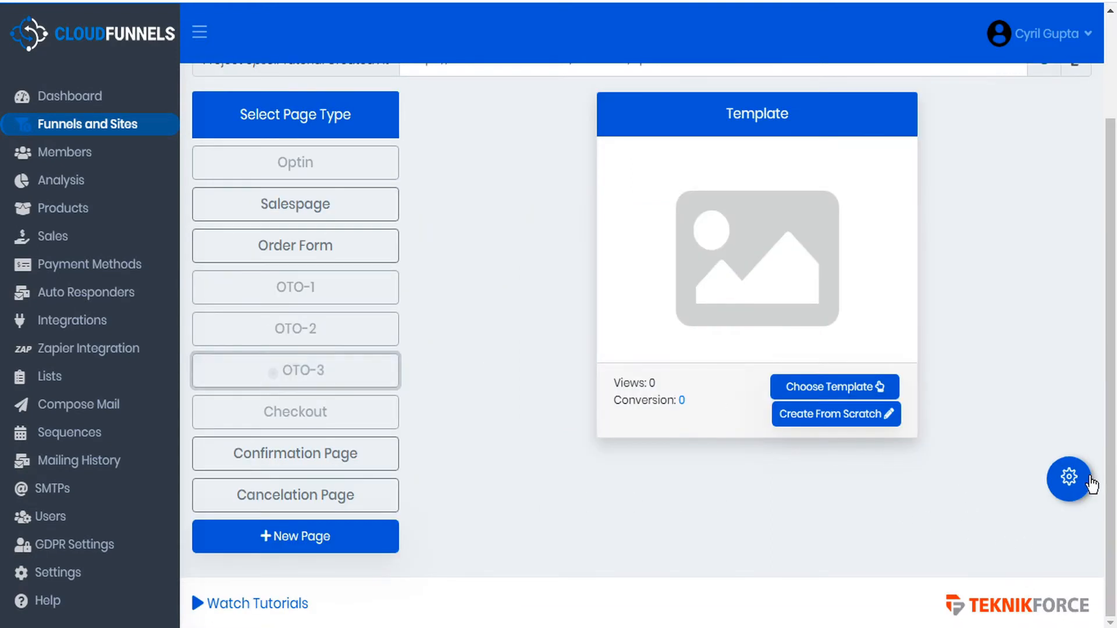
click(1069, 478)
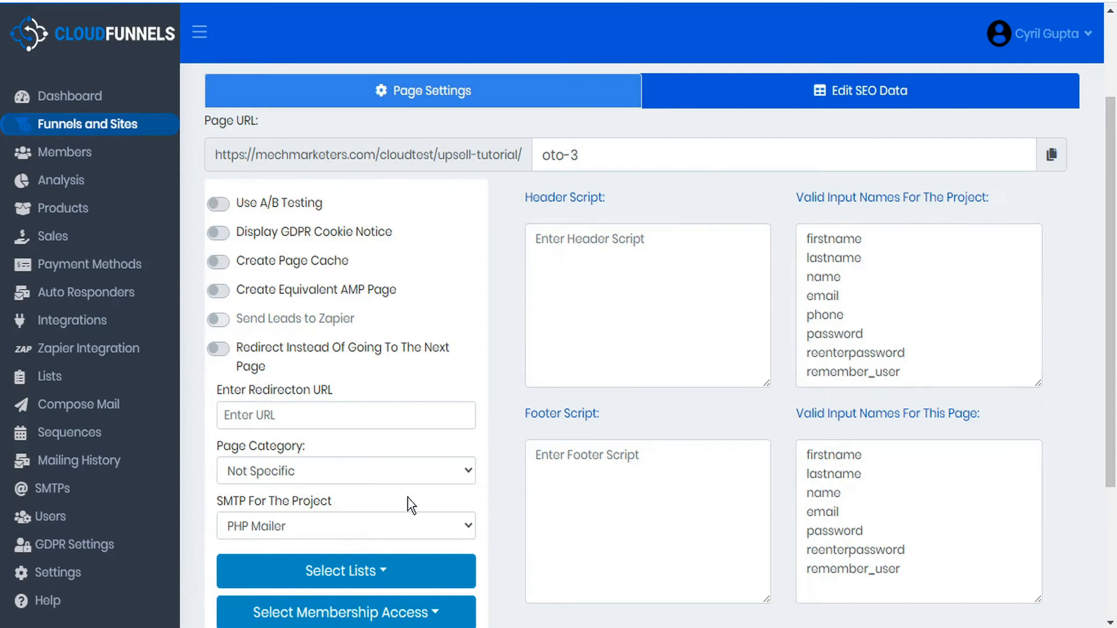
click(365, 482)
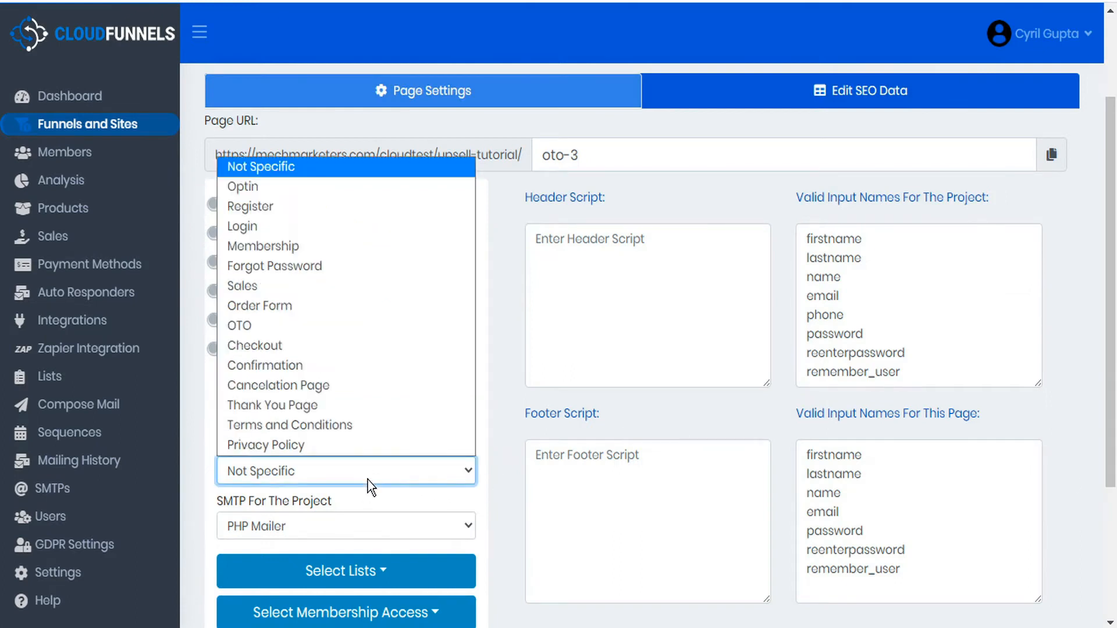
click(326, 326)
scroll(386, 457, down, 4)
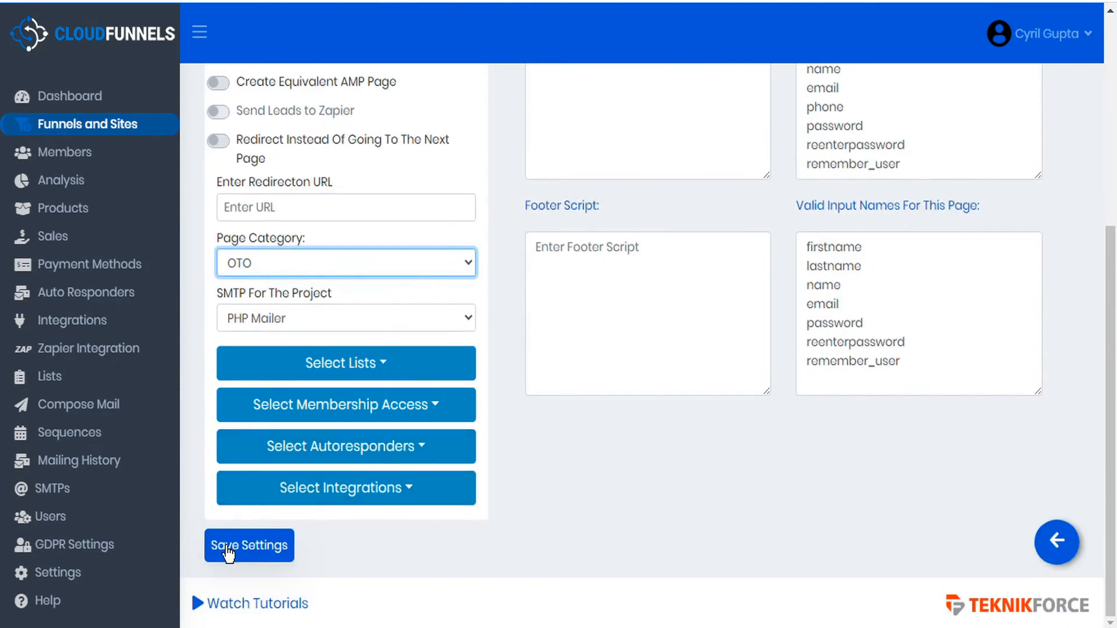
click(219, 551)
click(1054, 547)
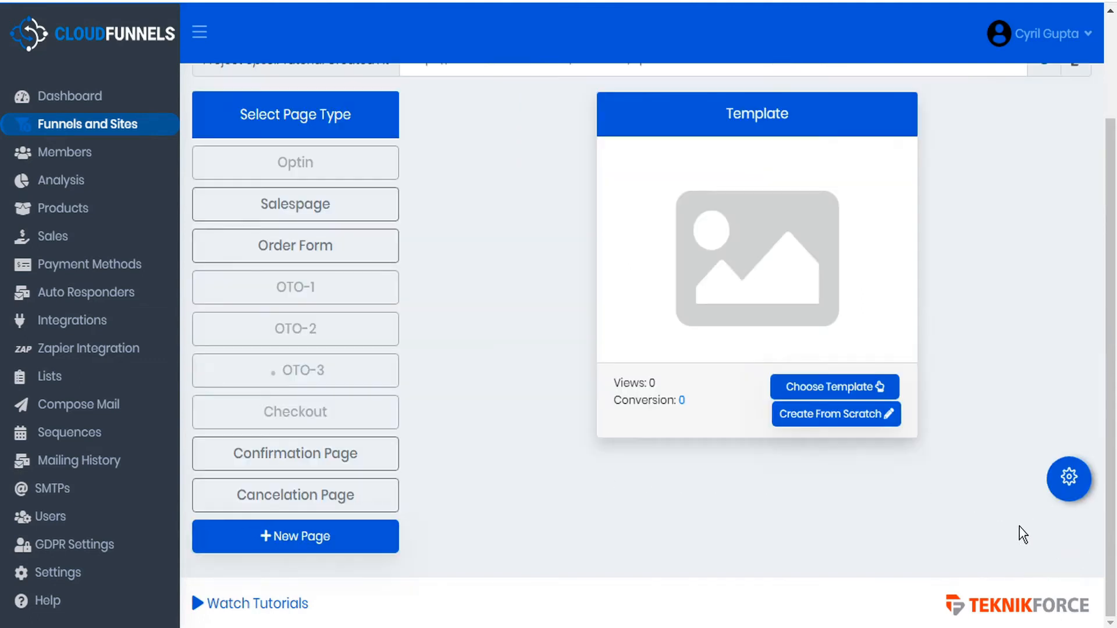
Set the page category of the Checkout page to Checkout, save its settings and return to the page list
click(349, 412)
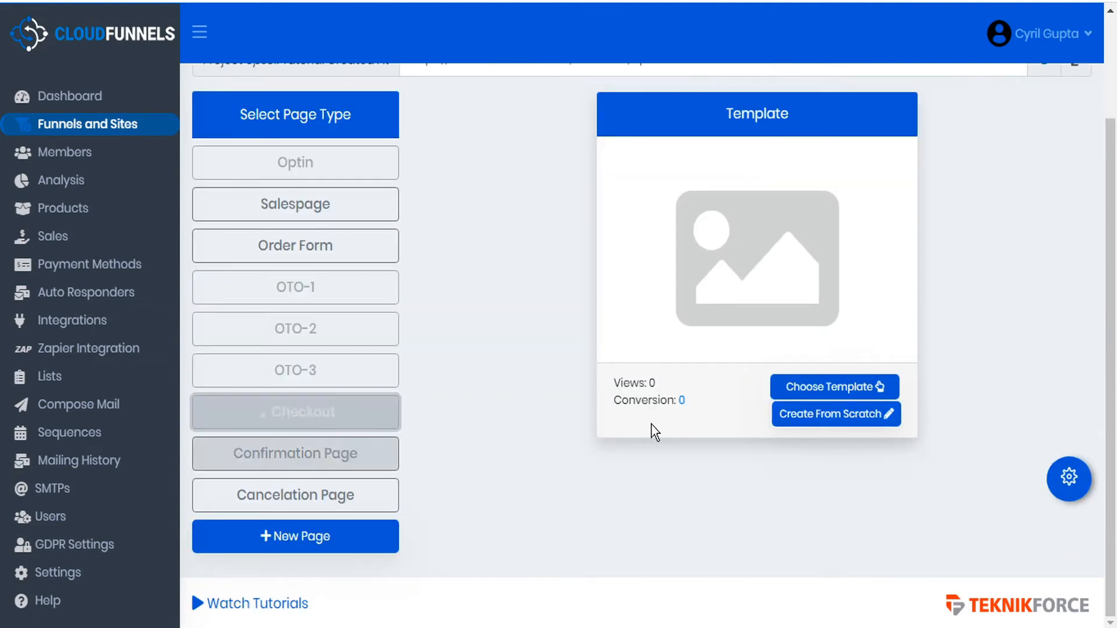
click(1066, 478)
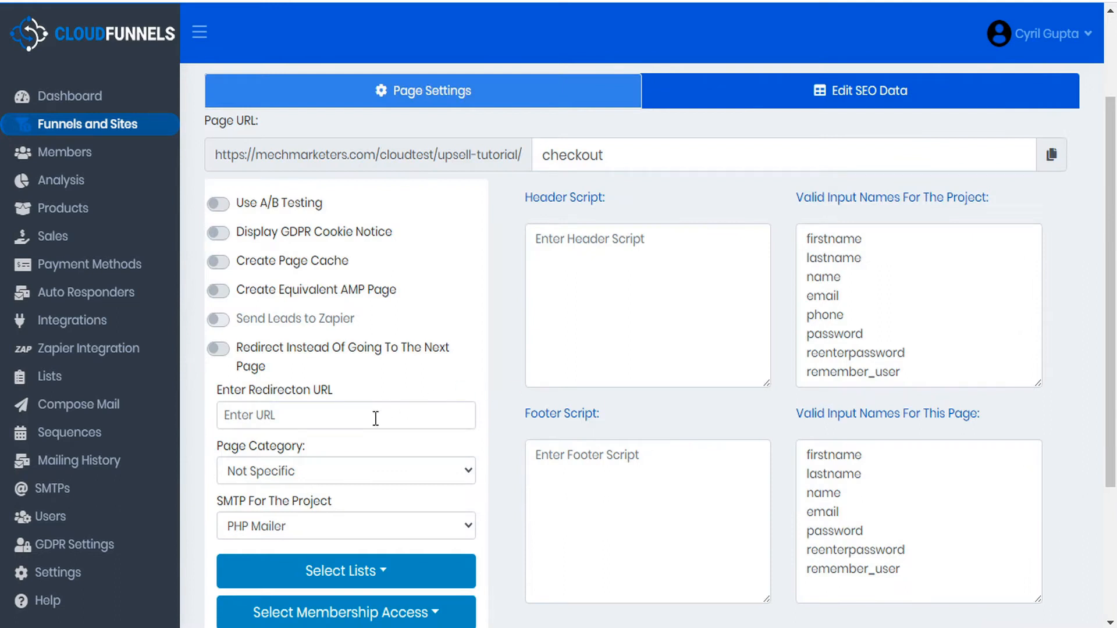
click(332, 473)
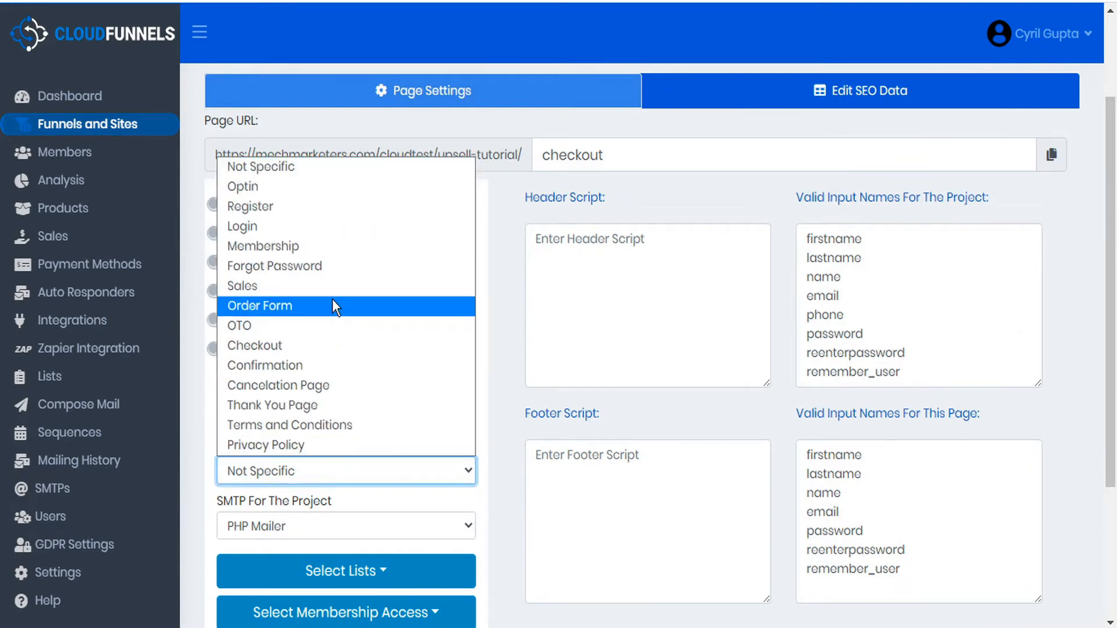
click(282, 347)
scroll(491, 429, down, 3)
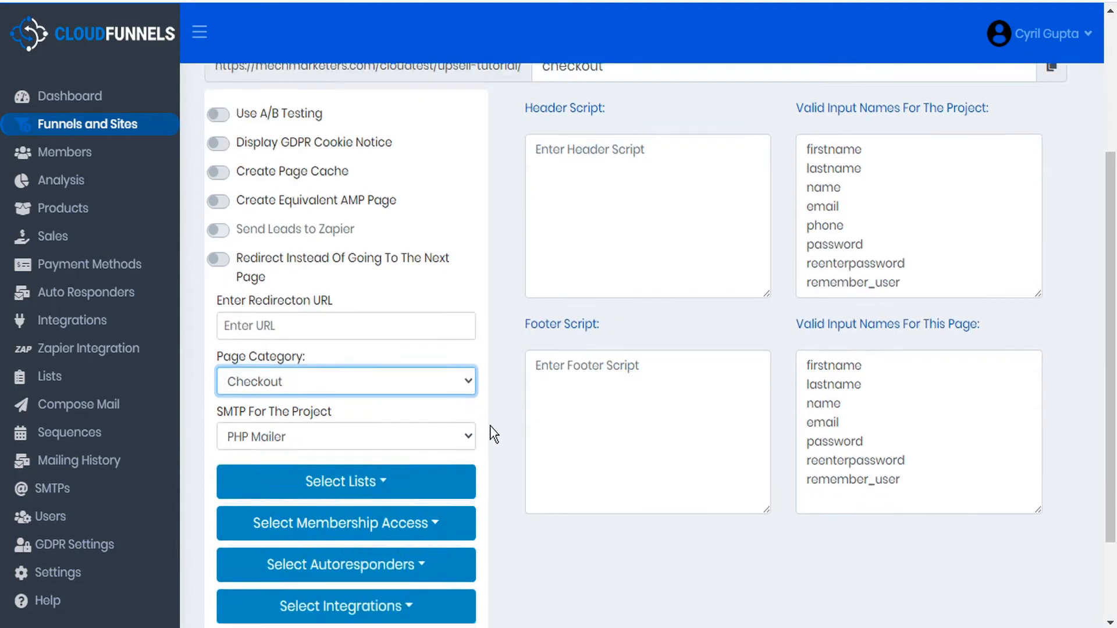
click(272, 562)
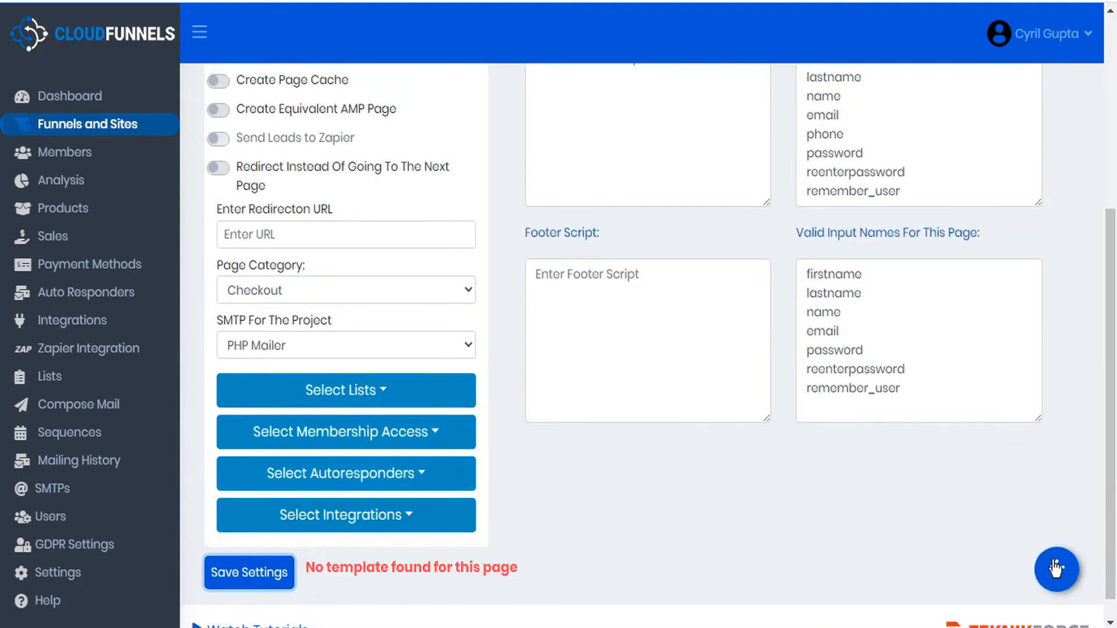
click(1057, 569)
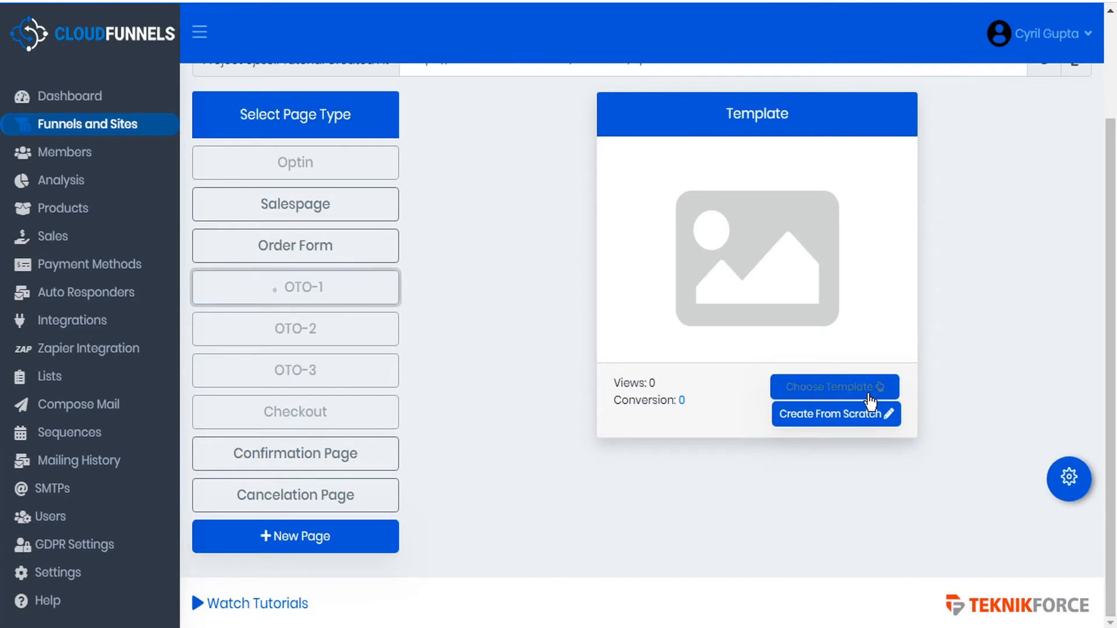
Open the template selection for the OTO-1 page and search the templates for "sales"
click(862, 385)
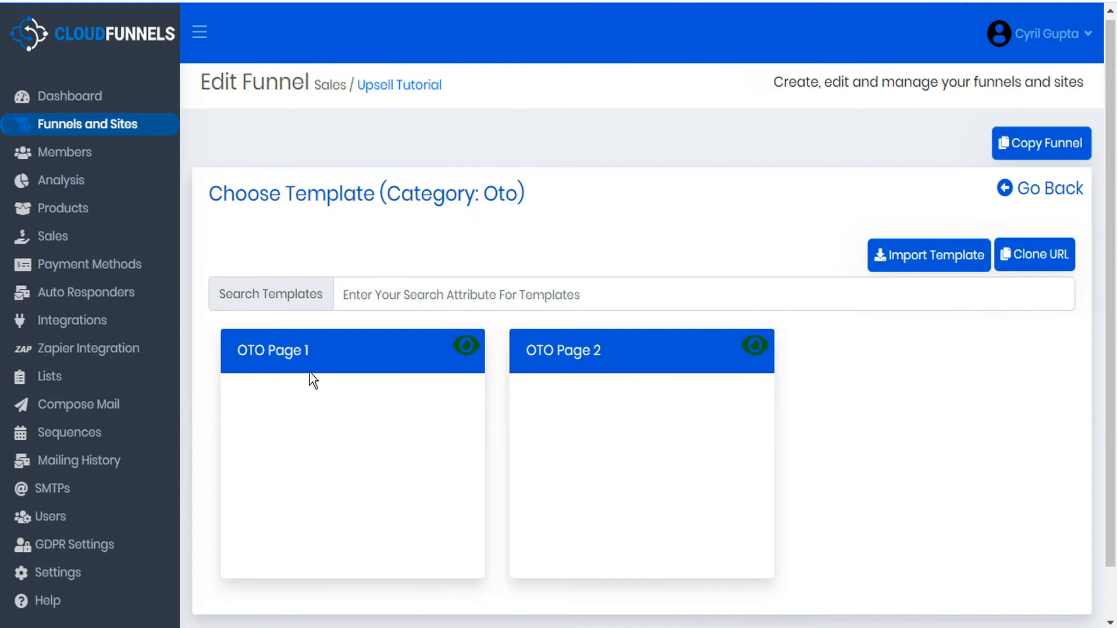
click(536, 334)
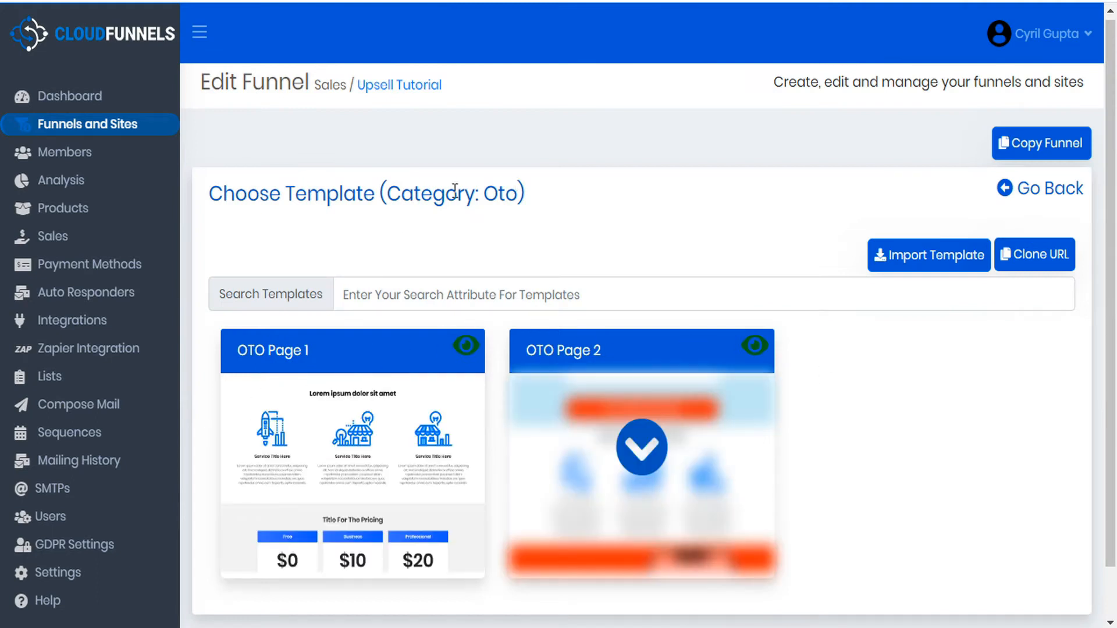
click(304, 396)
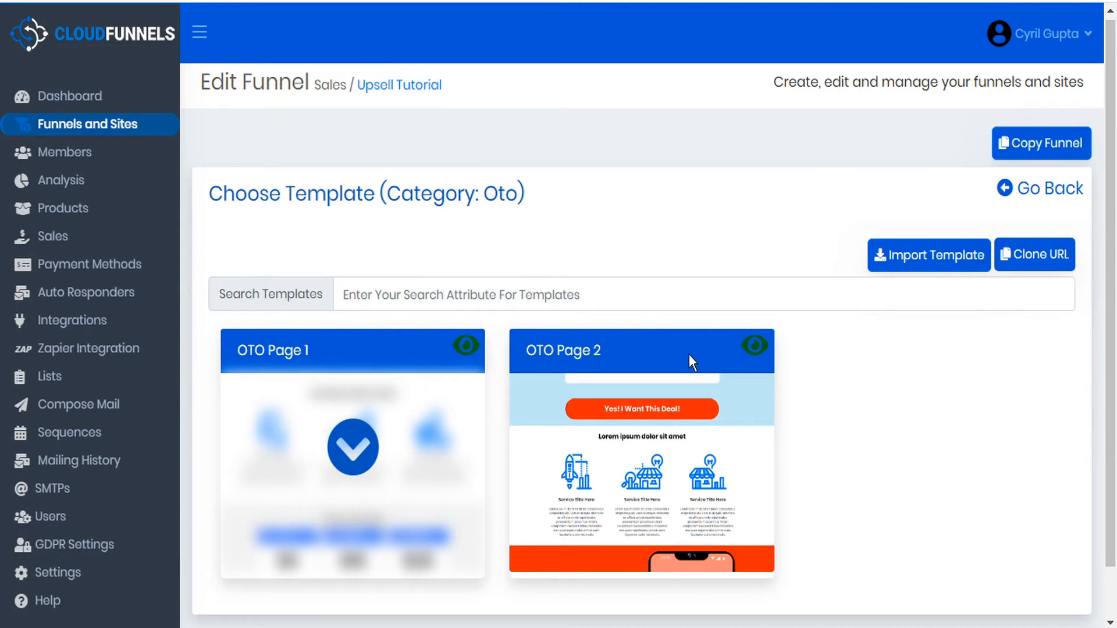
click(505, 293)
text(sales)
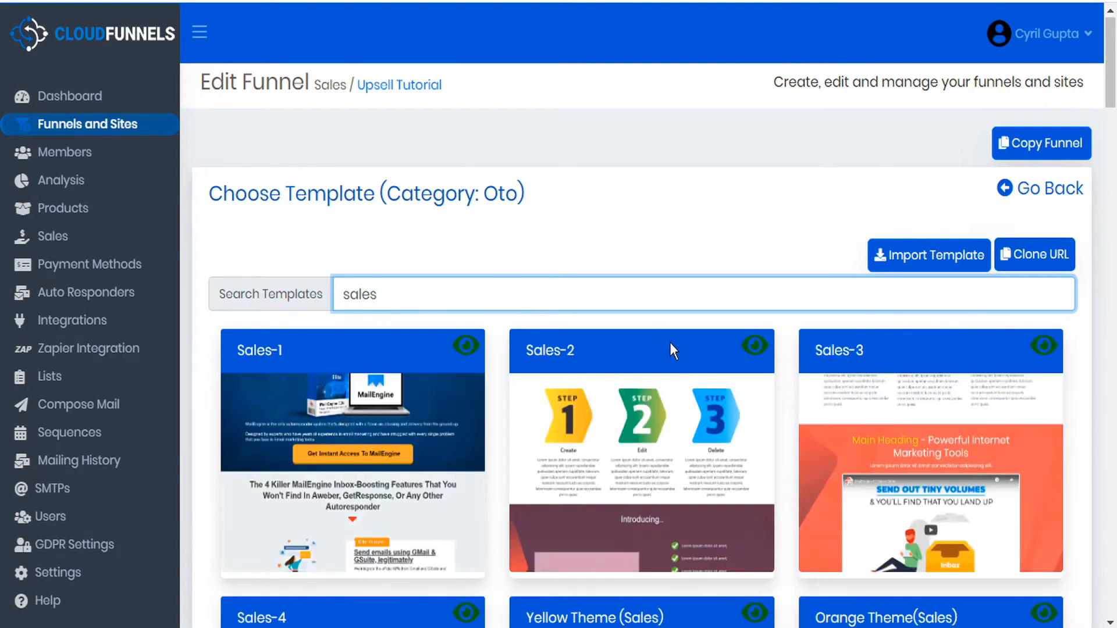
Browse the matching templates and apply the OTO Page 2 template to the OTO-1 page
scroll(672, 344, down, 5)
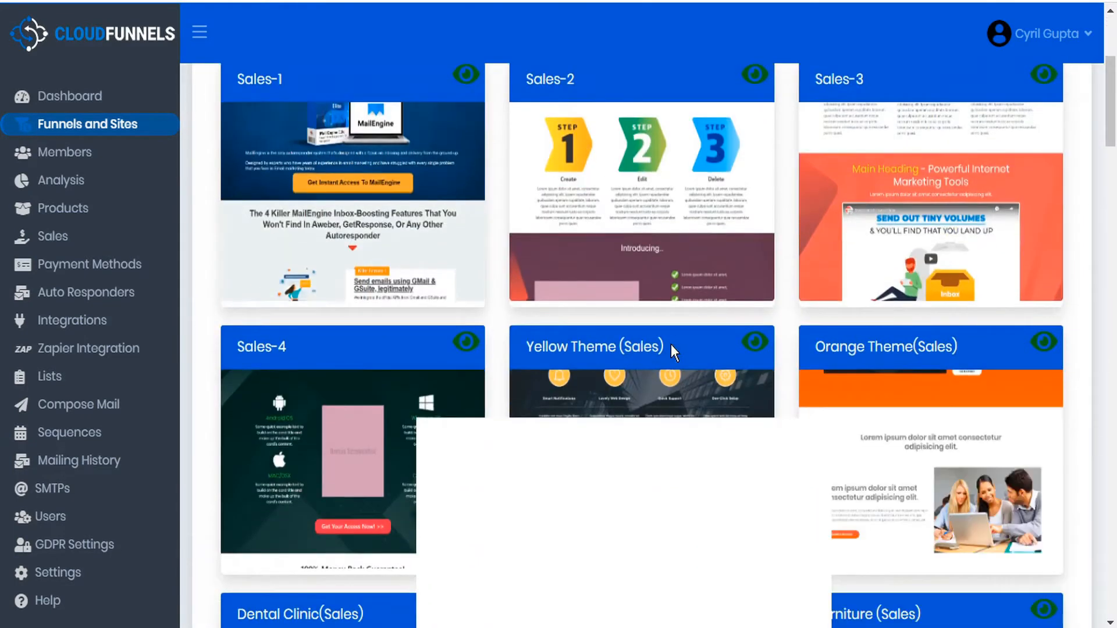
scroll(671, 344, down, 7)
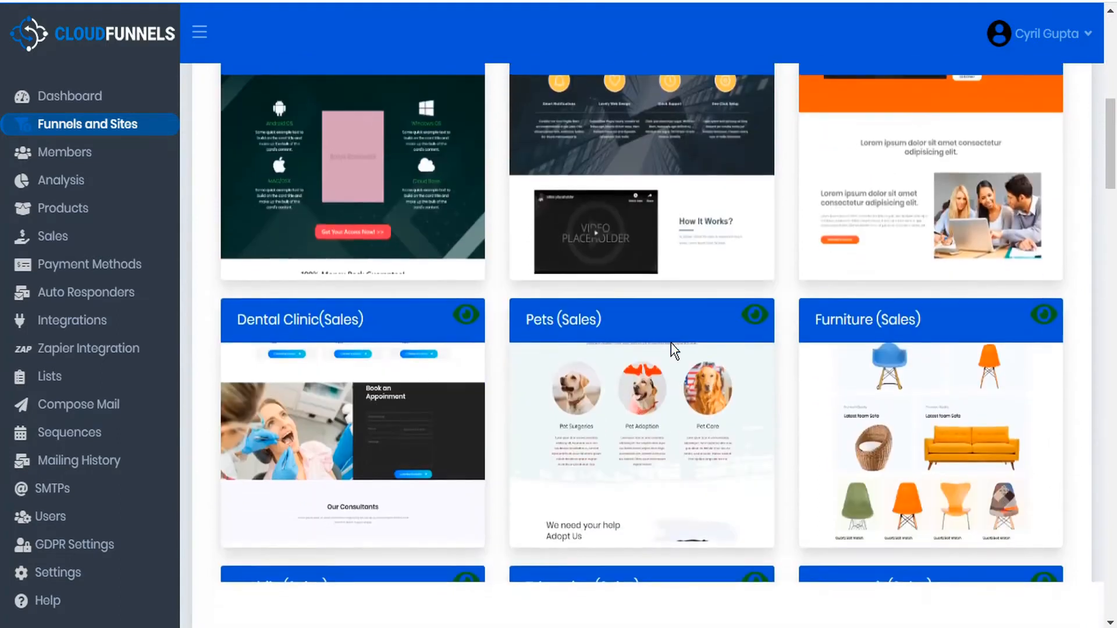
scroll(673, 349, down, 2)
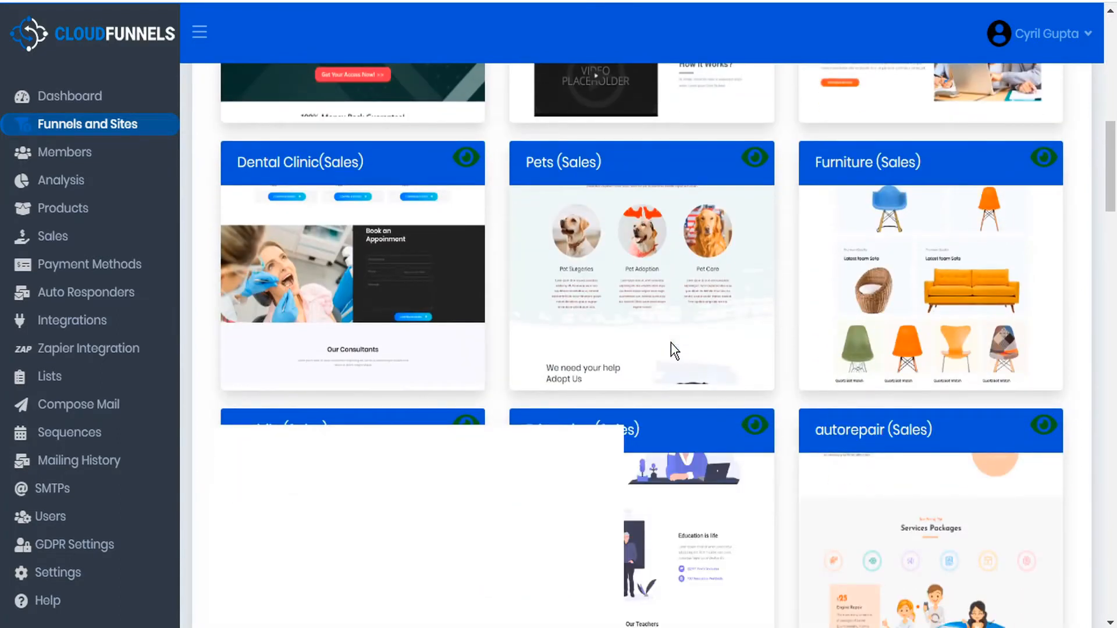
scroll(672, 349, down, 8)
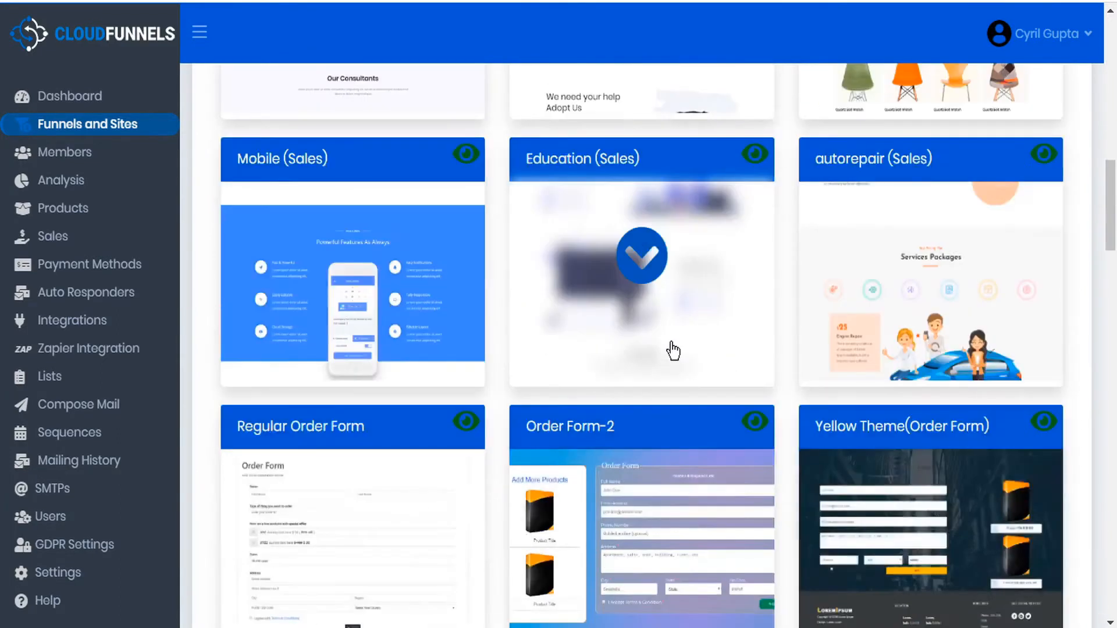
scroll(671, 344, down, 9)
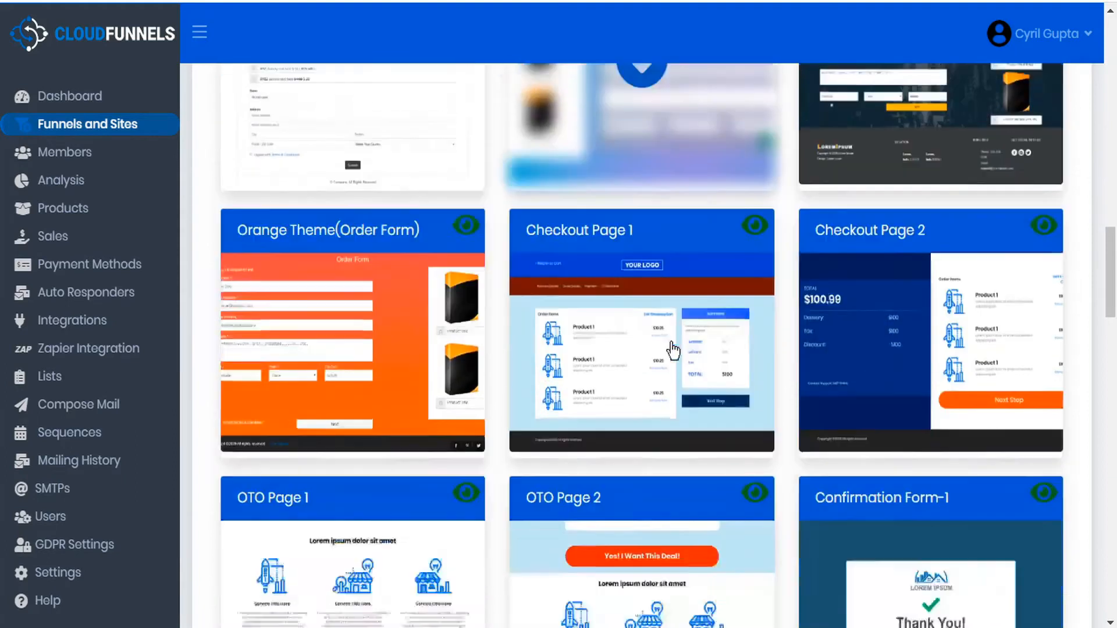
scroll(673, 349, down, 2)
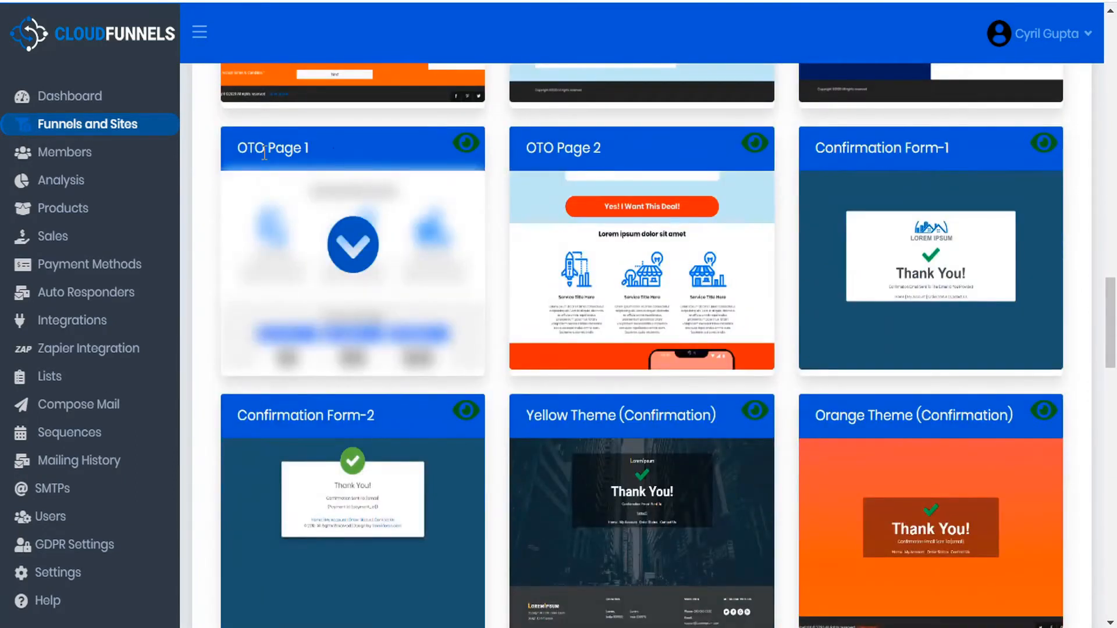
mouse_move(666, 282)
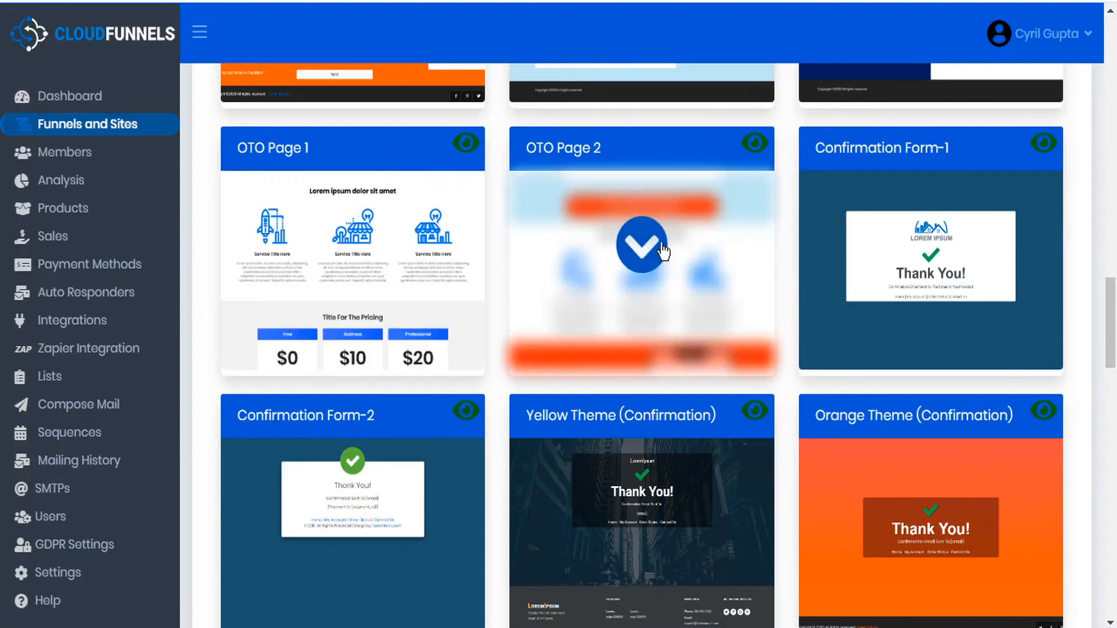
click(640, 245)
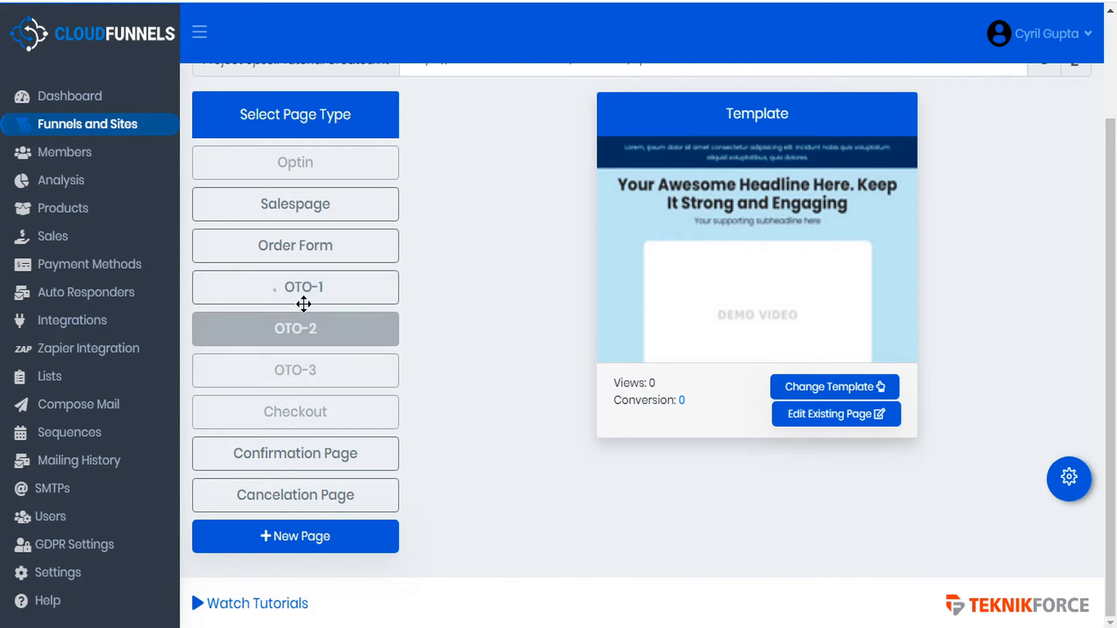
Apply the OTO Page 2 template to the OTO-2 page
click(321, 331)
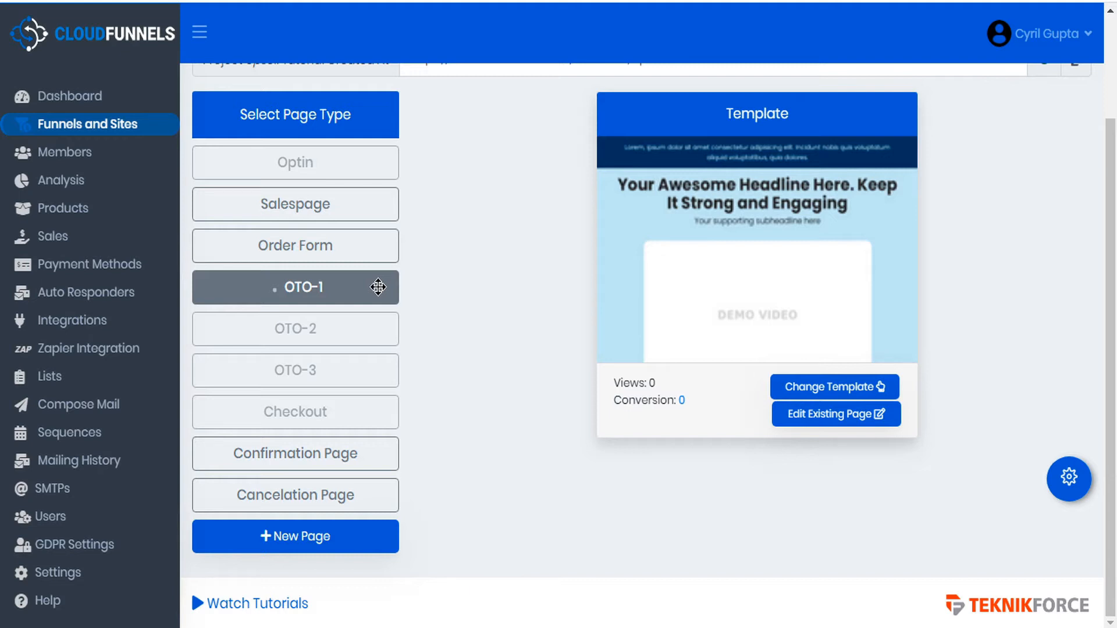
click(352, 333)
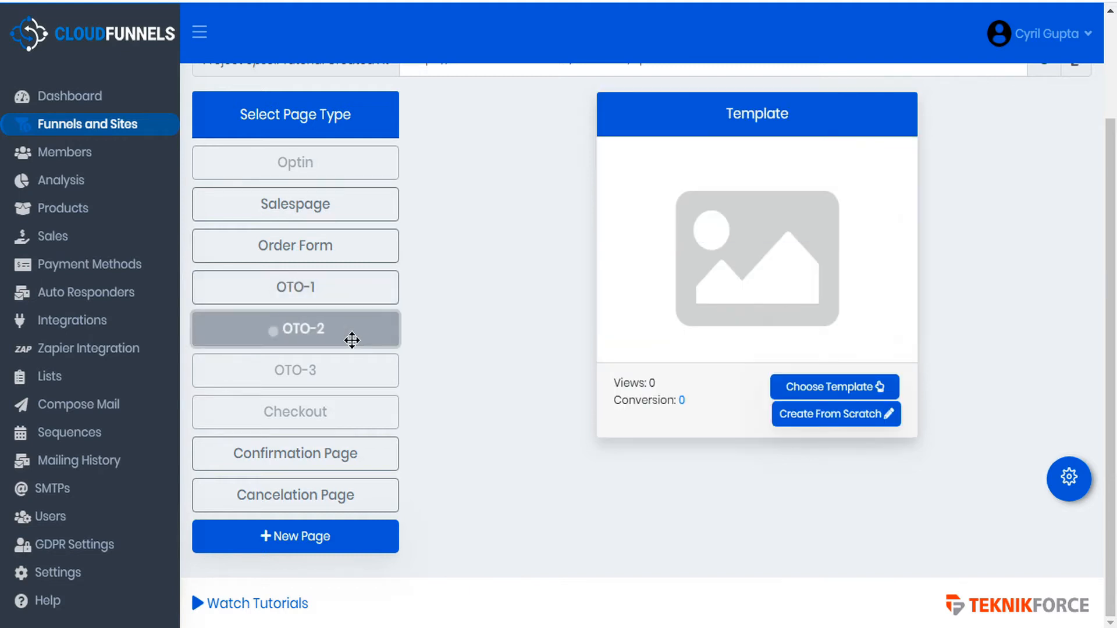
click(778, 390)
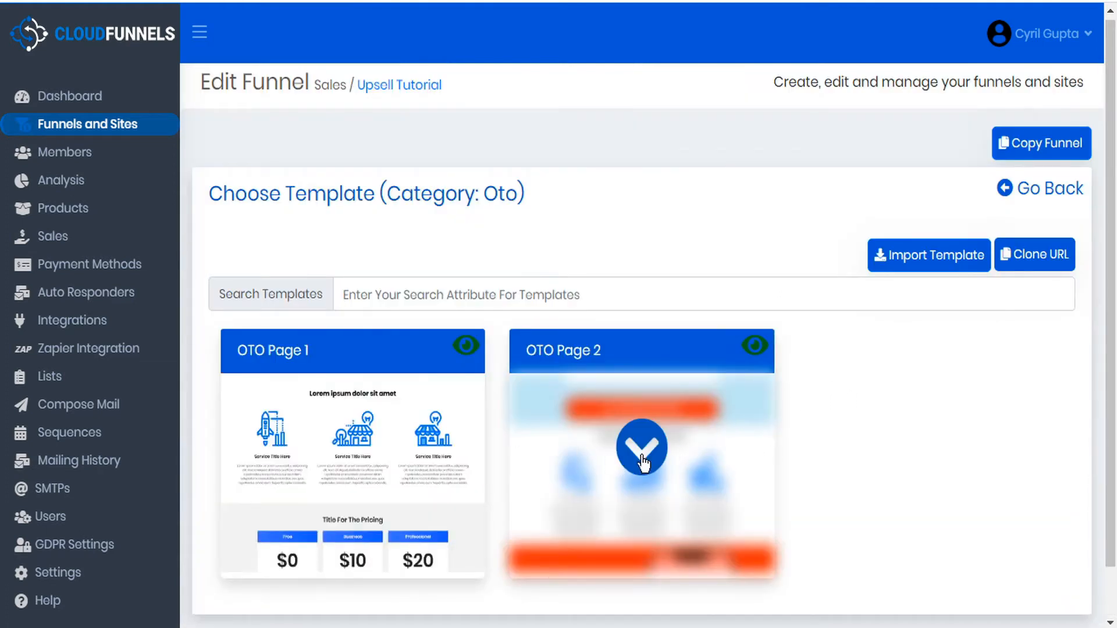
click(651, 452)
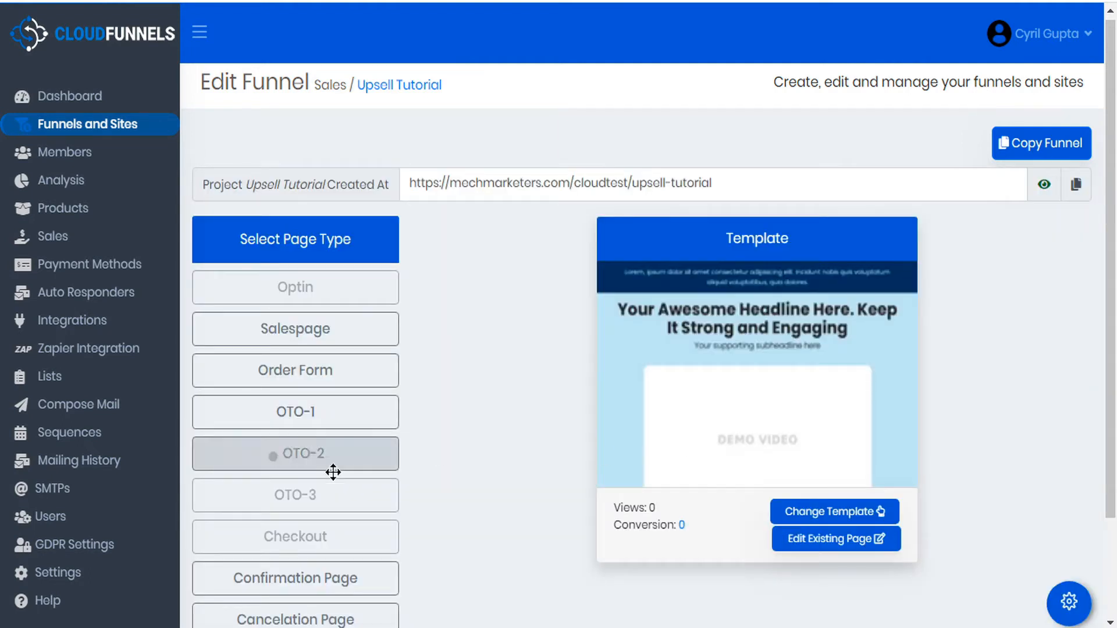
Apply the OTO Page 1 template to the OTO-3 page
click(324, 501)
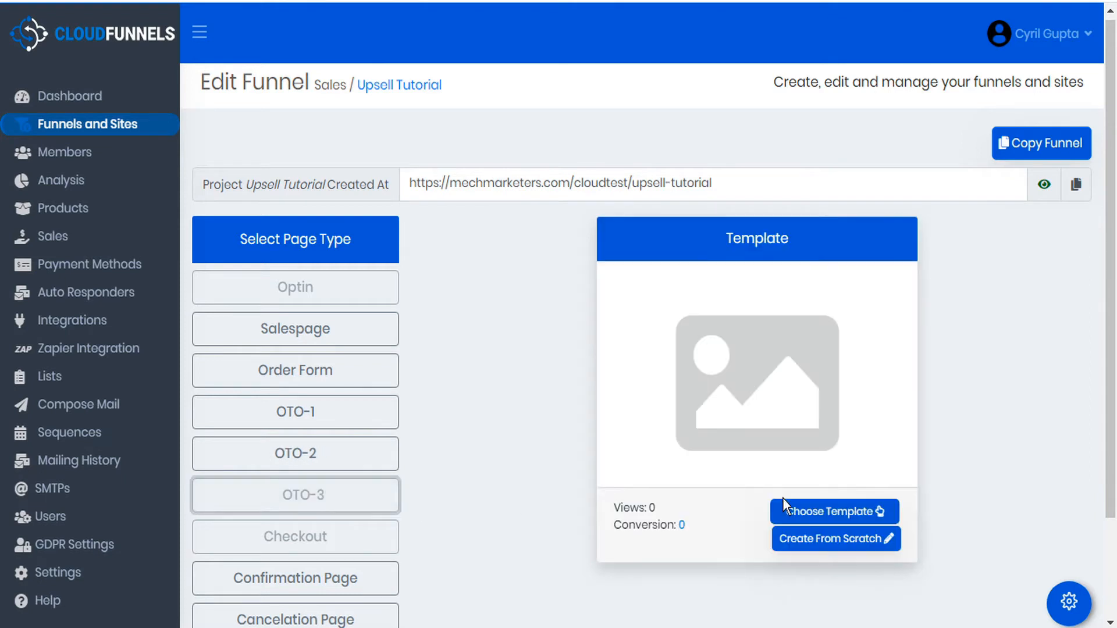
click(855, 511)
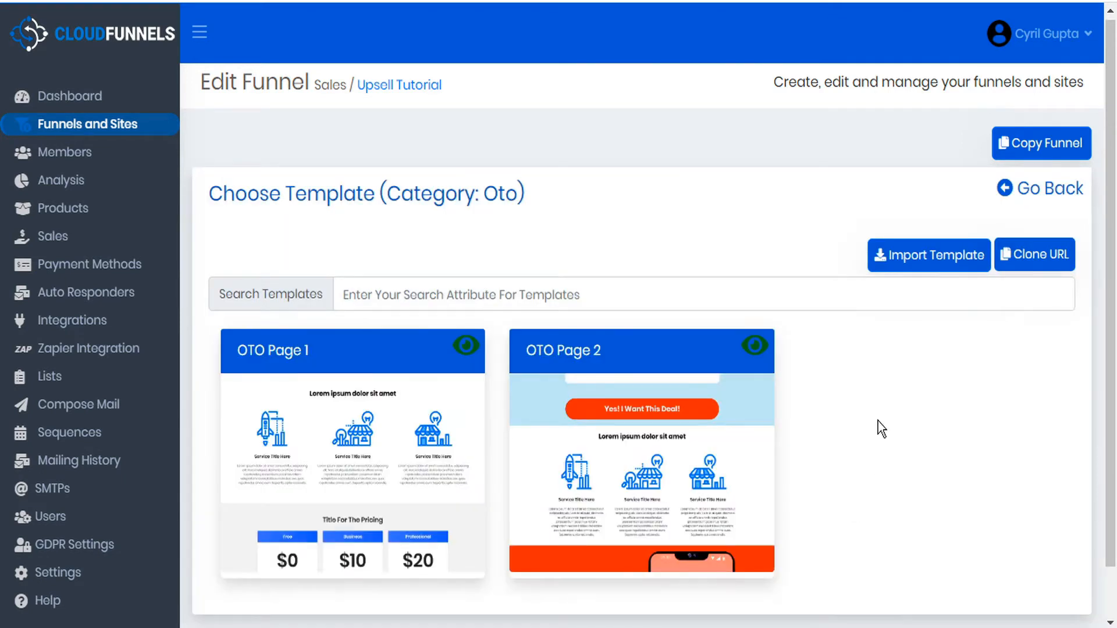
click(364, 447)
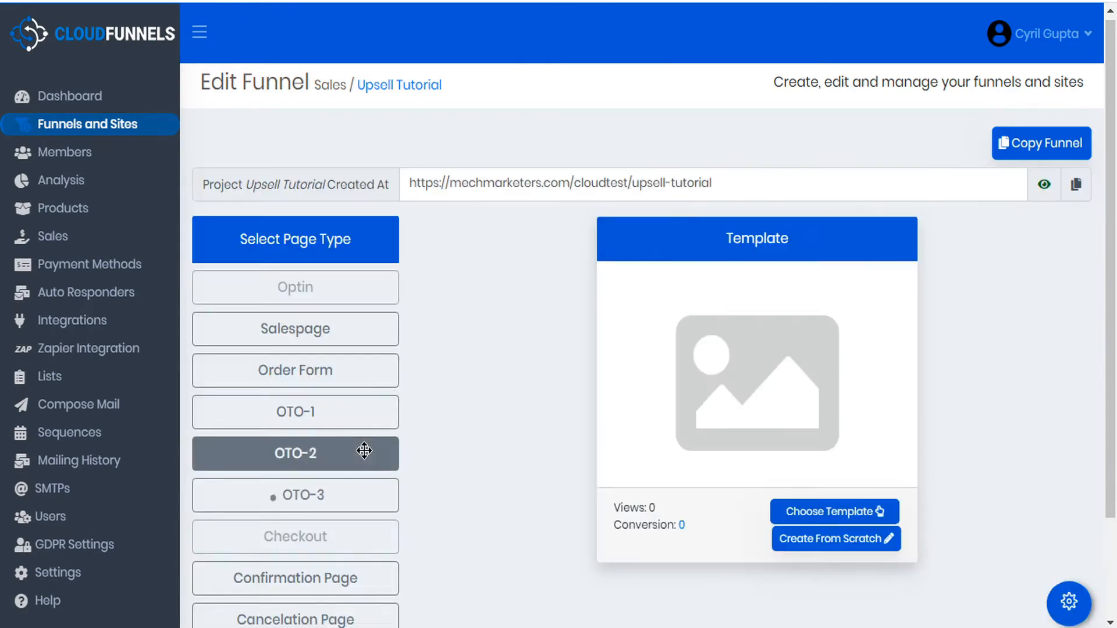
Open the template selection for the Checkout page
click(314, 534)
click(815, 512)
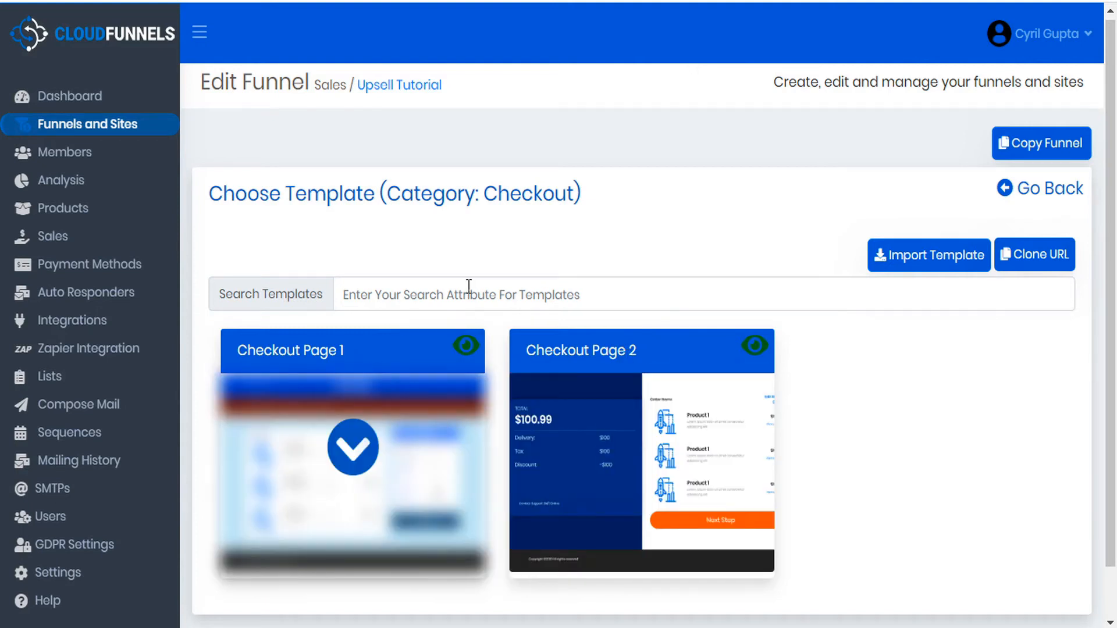
click(469, 285)
text(sales)
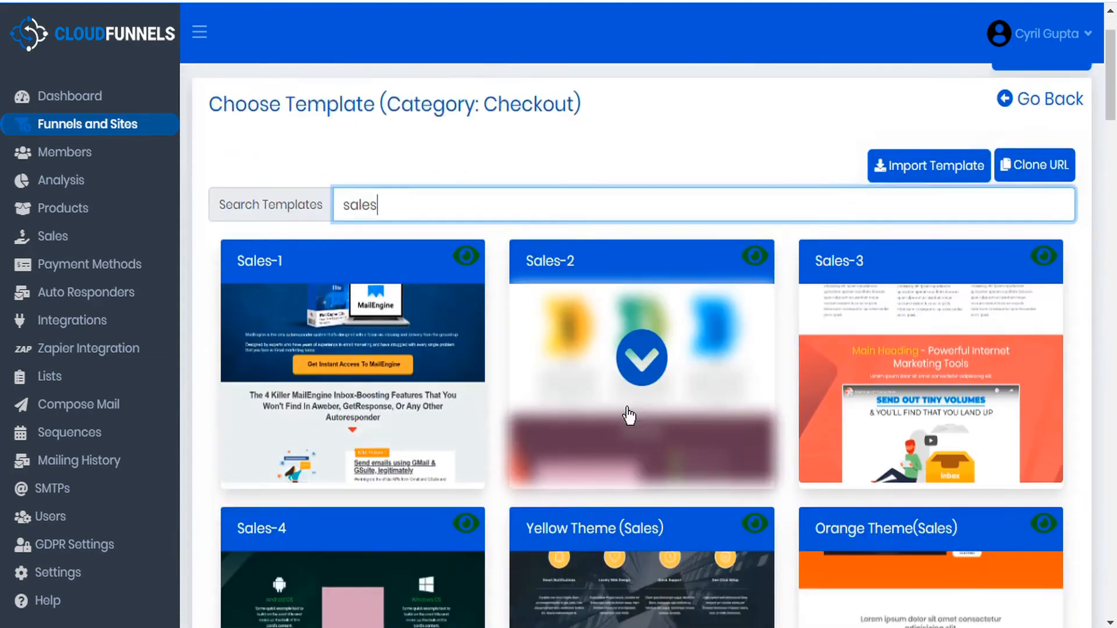
scroll(627, 414, down, 10)
scroll(624, 414, up, 10)
click(625, 414)
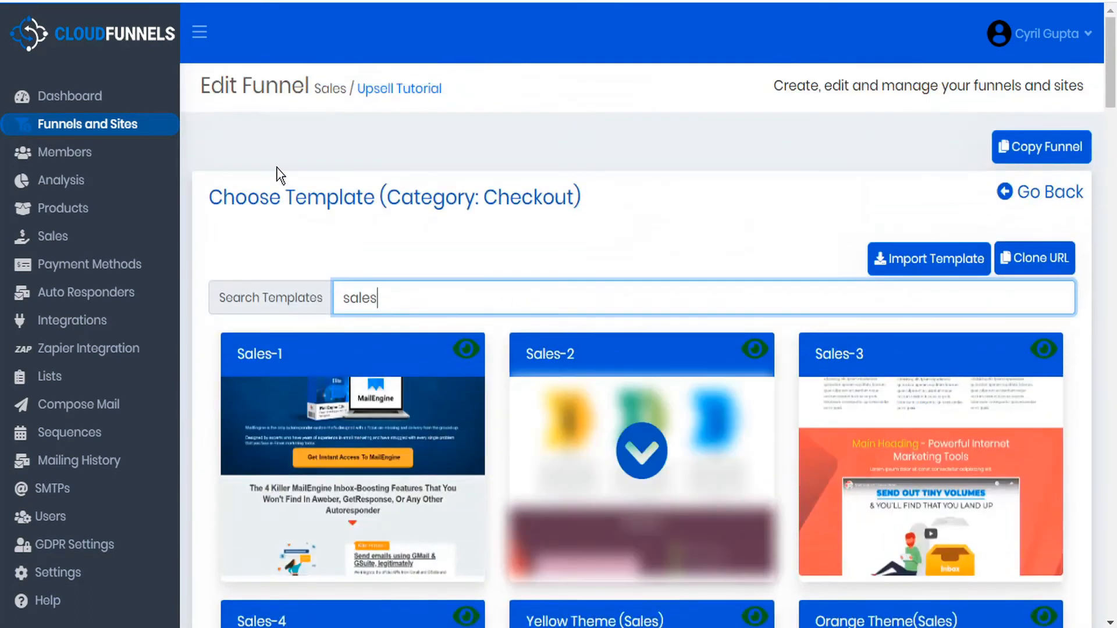
drag(417, 297, 288, 300)
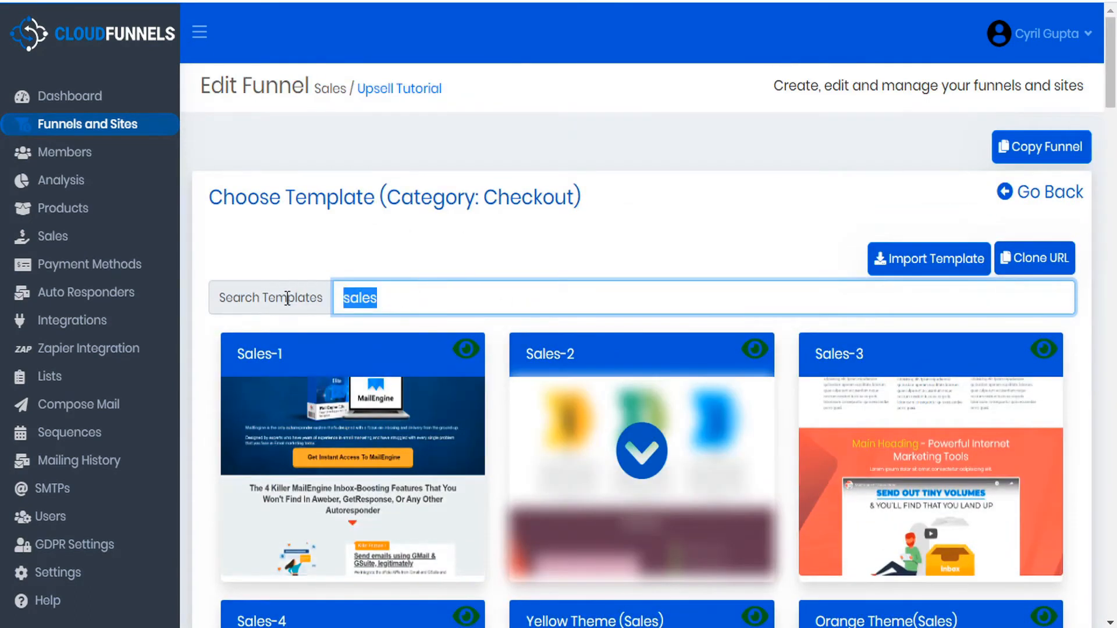
key(BackSpace)
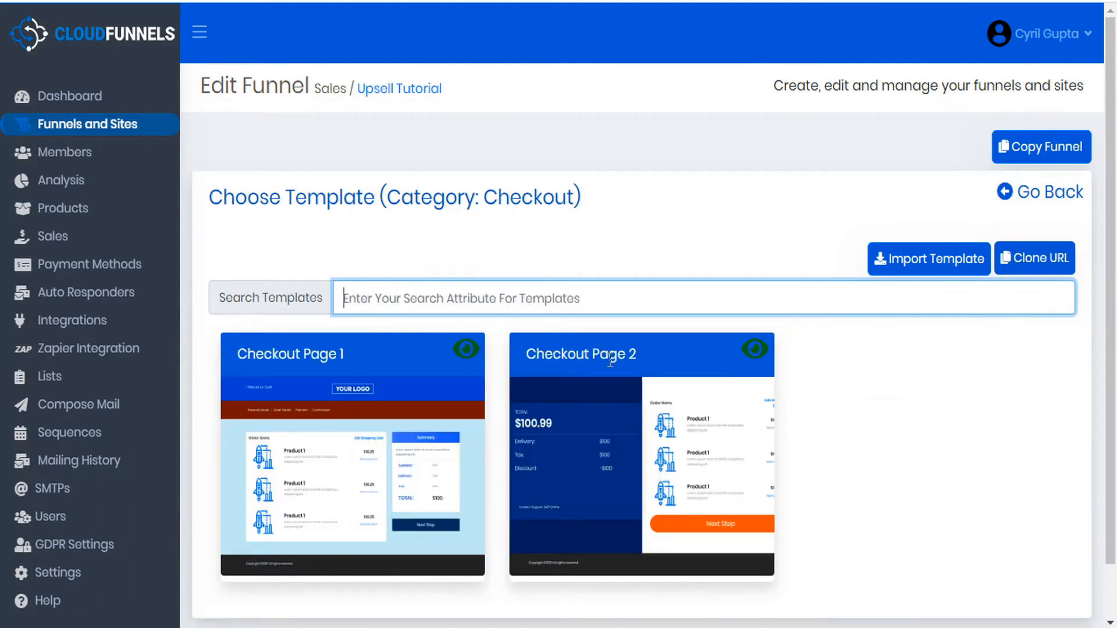
Apply the Checkout Page 2 template to the Checkout page
click(344, 361)
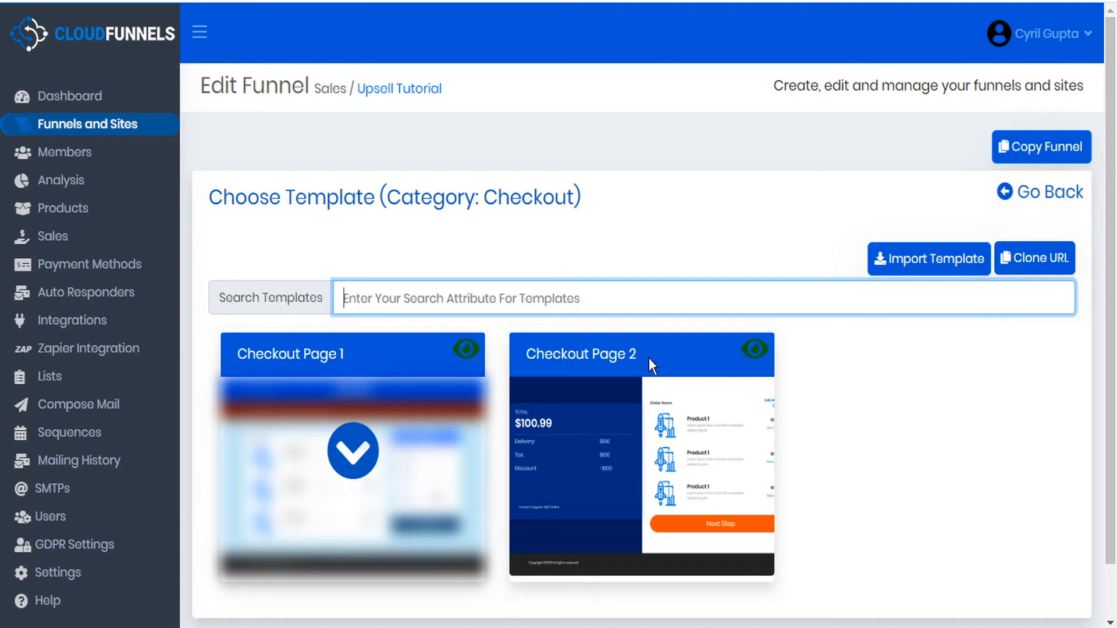
click(640, 381)
click(640, 460)
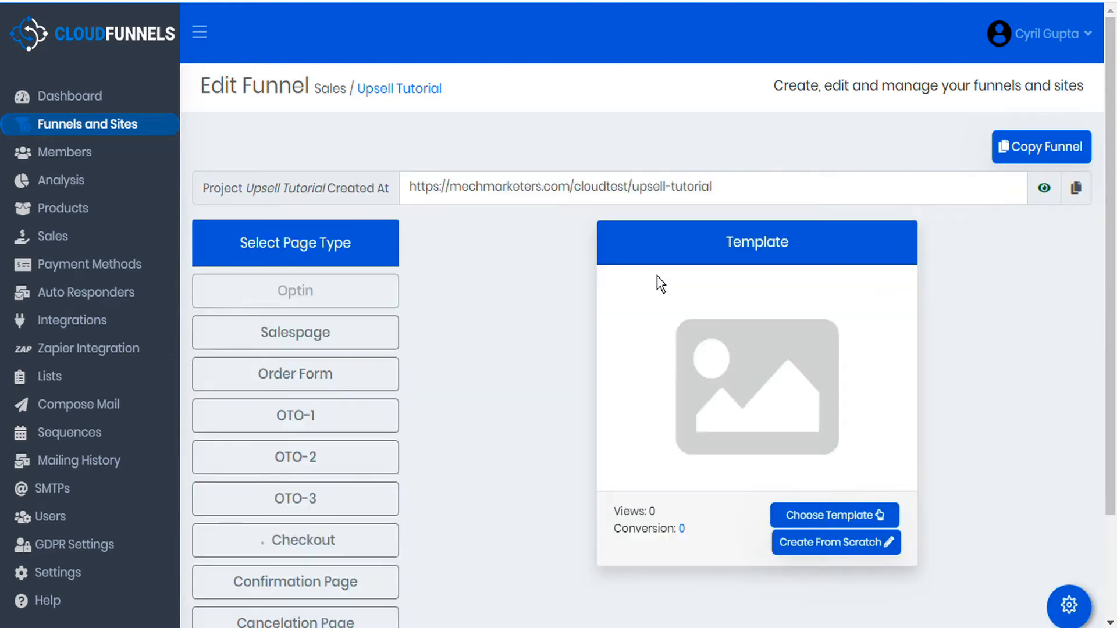
click(334, 338)
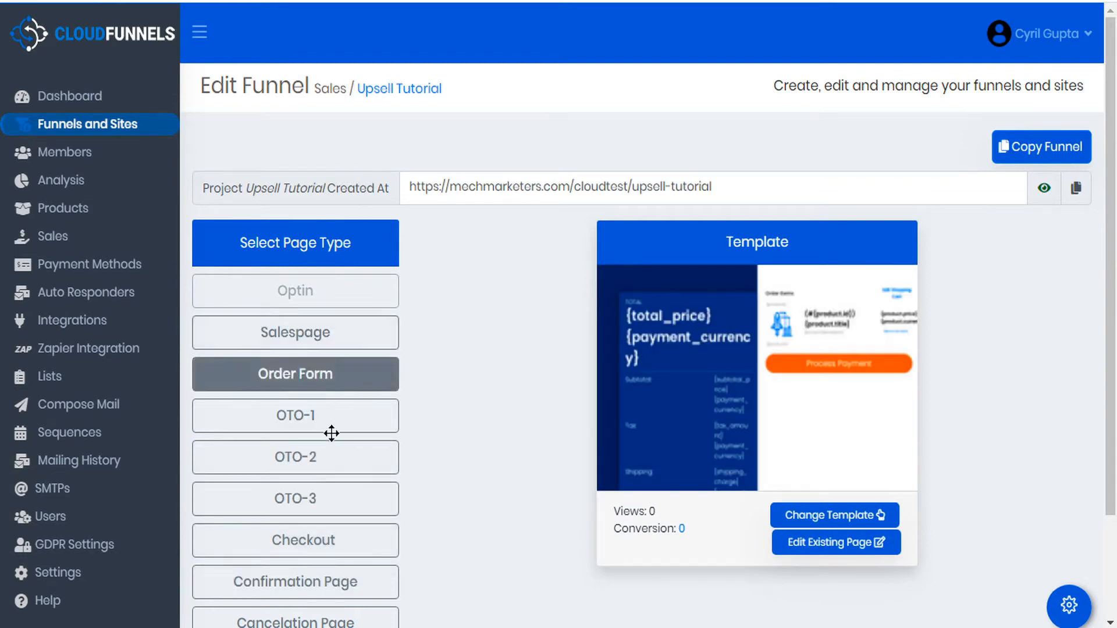
Go to the product list and start a new product with the title OTO-3
click(74, 213)
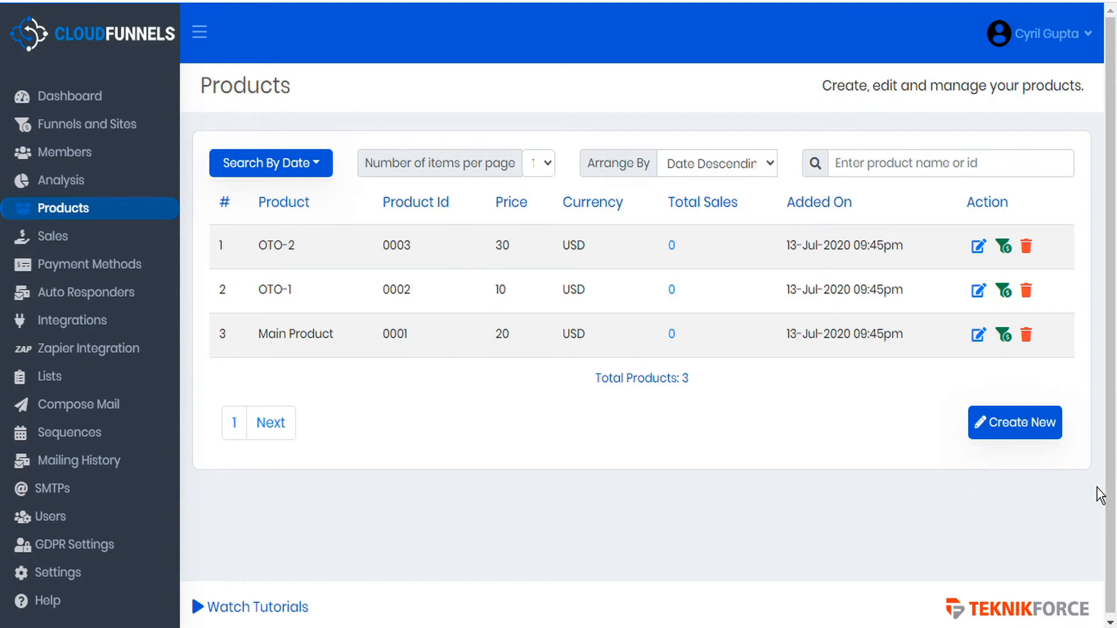
click(1019, 424)
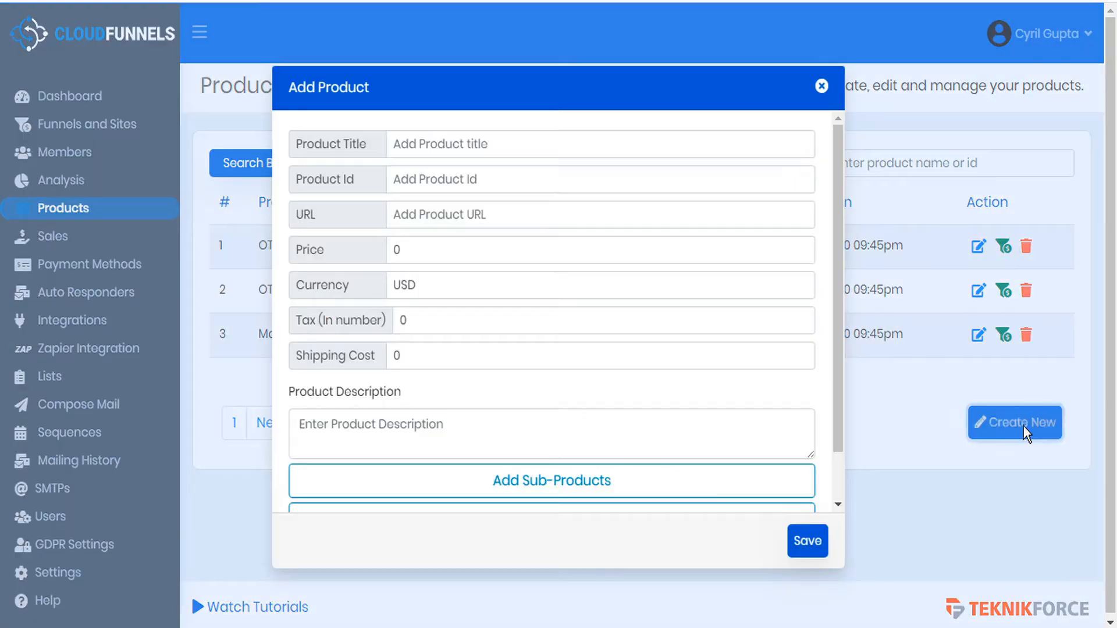
click(517, 149)
text(OT0)
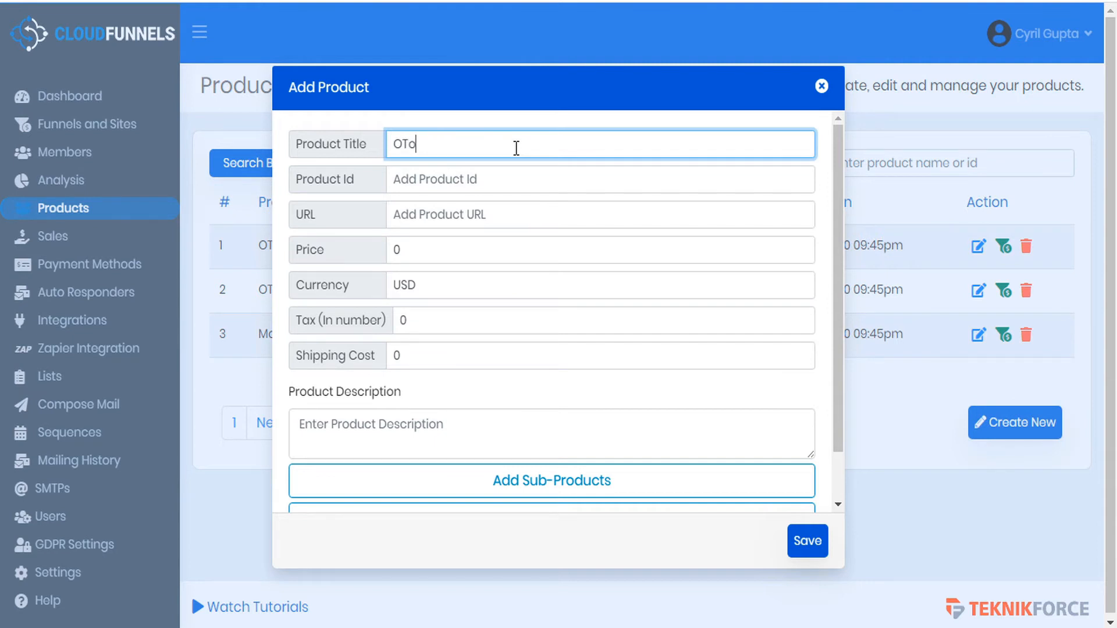
key(BackSpace)
text(O-3)
Set the new product's price to 5 and its product ID to 0004, and save the product
click(379, 246)
double_click(377, 245)
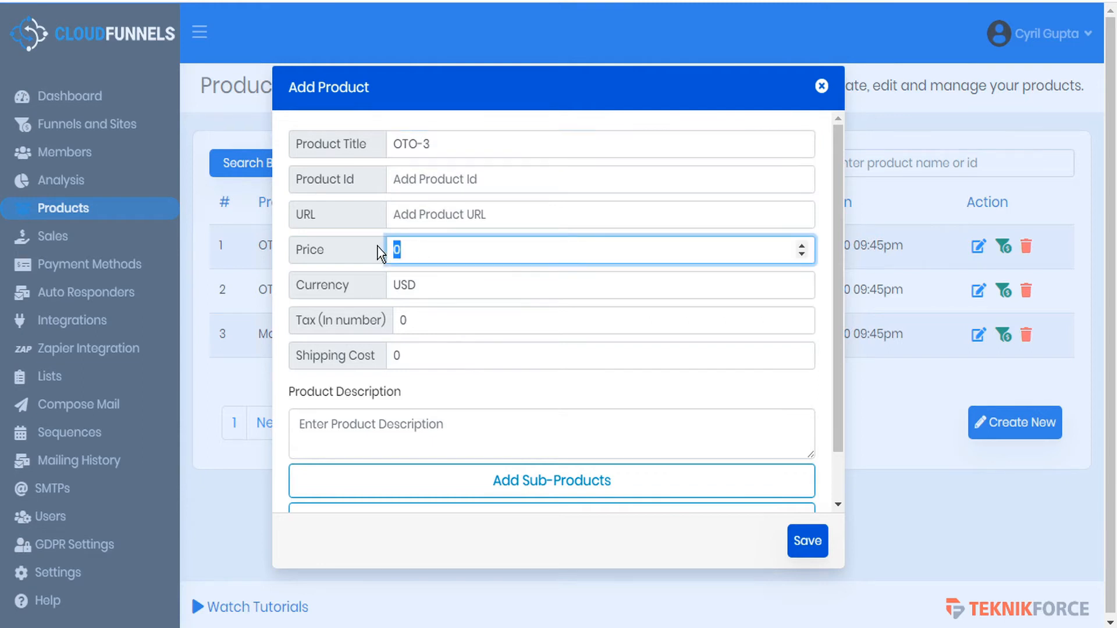
text(5)
click(805, 547)
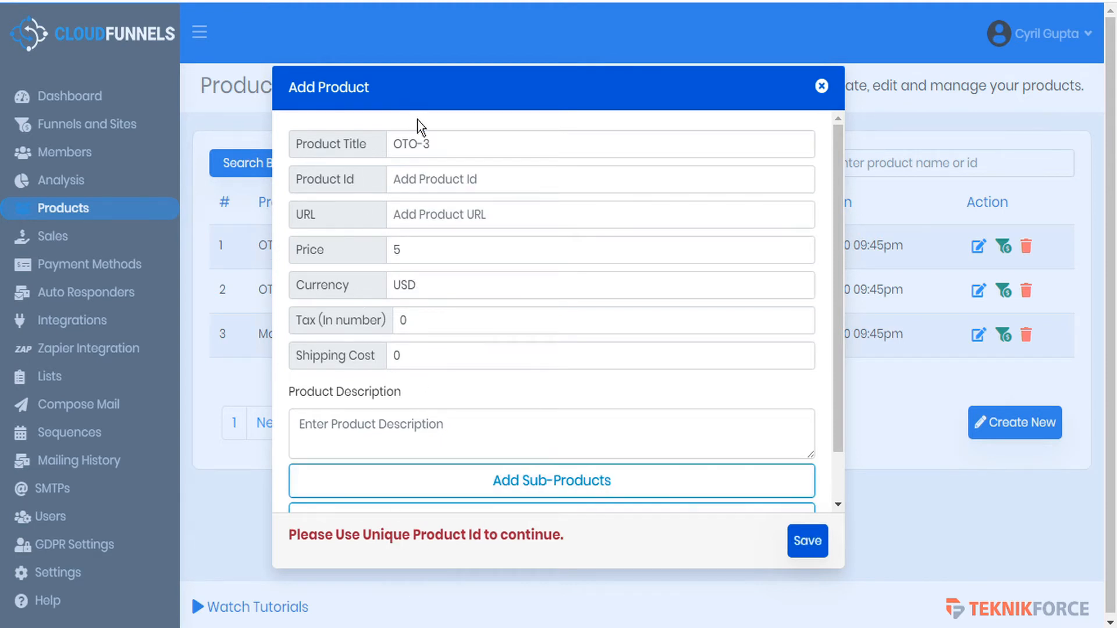
click(484, 181)
text(000)
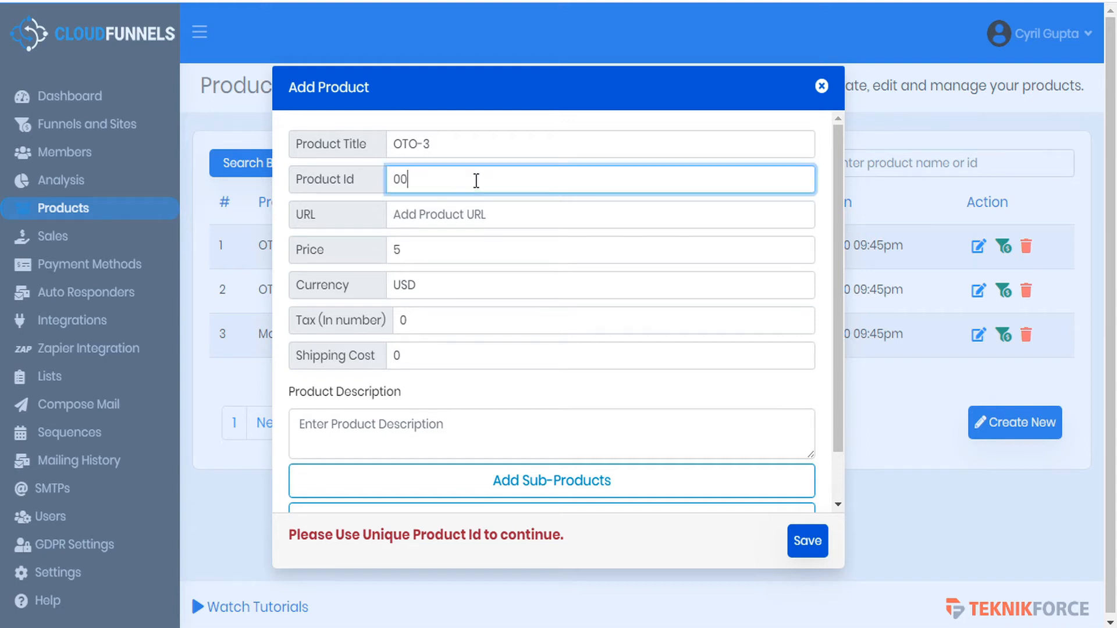
text(4)
click(810, 544)
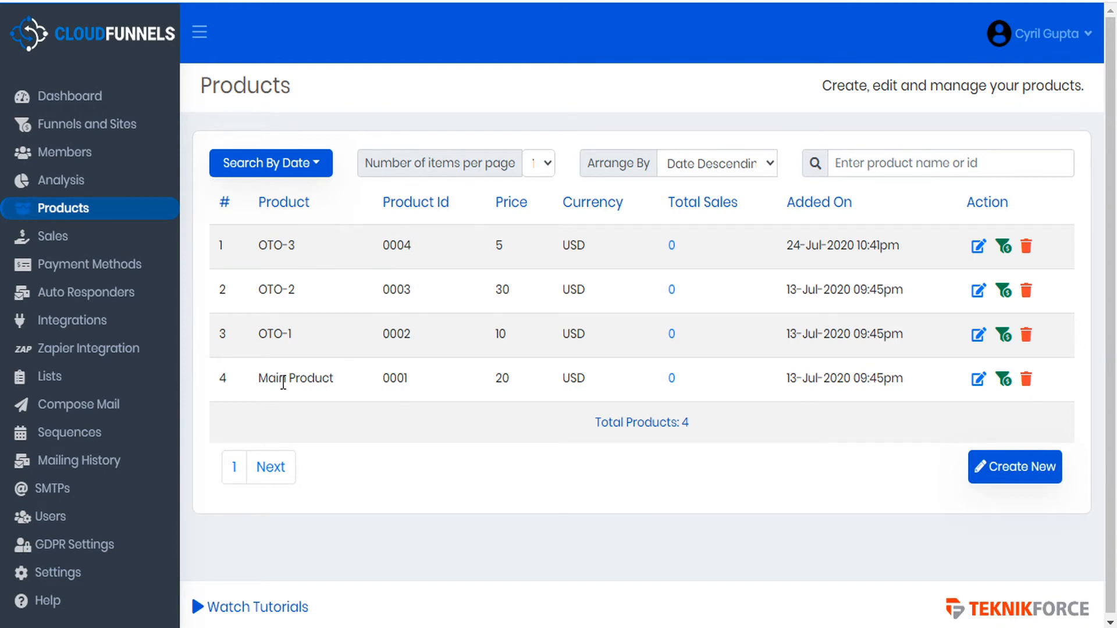
Edit the Main Product, look through its sub-product choices, add OTO-3 to its optional products and save it
click(979, 380)
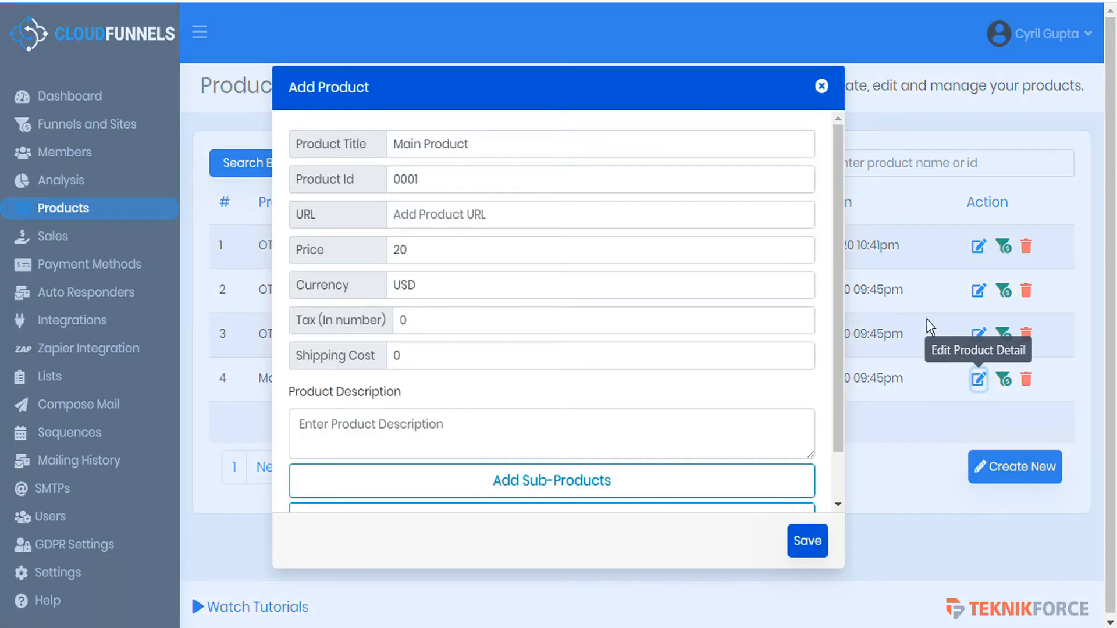
drag(839, 233, 829, 328)
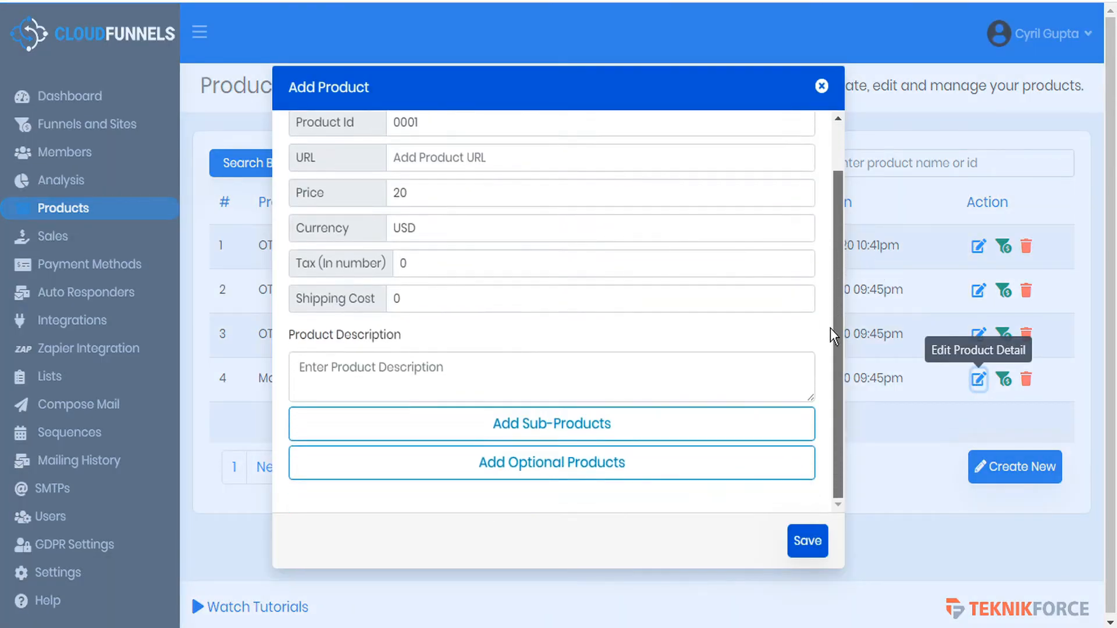
click(545, 435)
scroll(516, 439, down, 3)
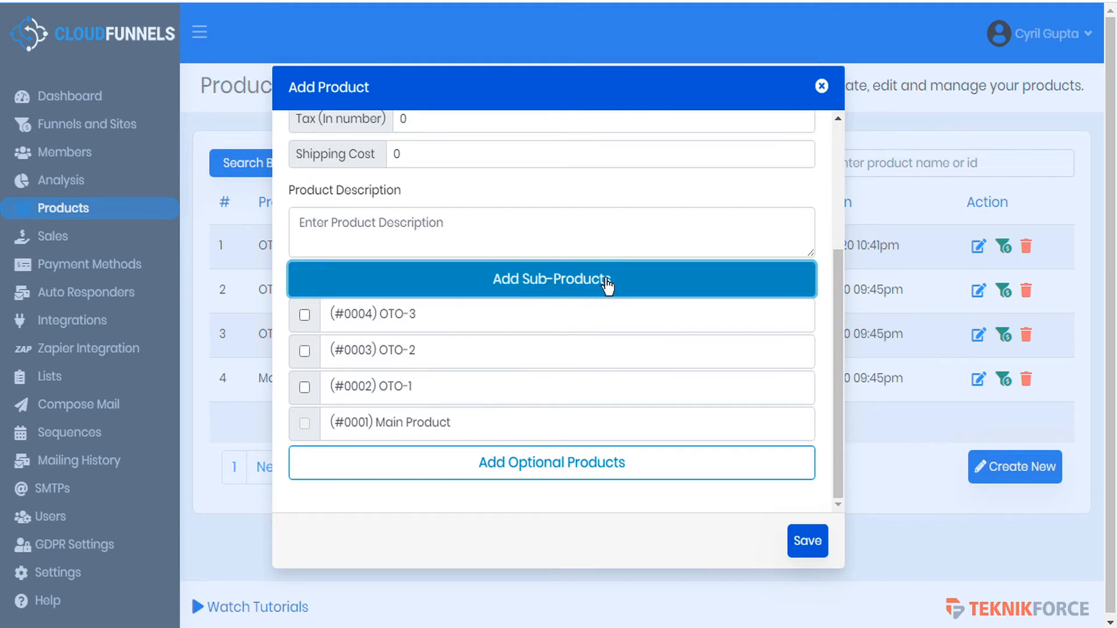
scroll(606, 284, up, 4)
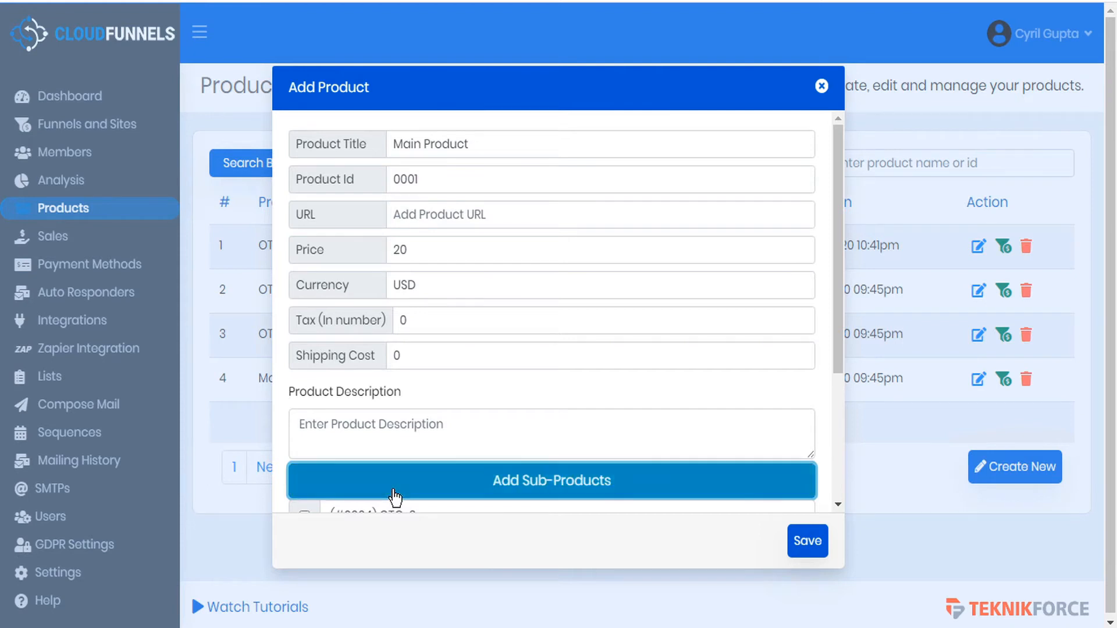
scroll(518, 414, down, 2)
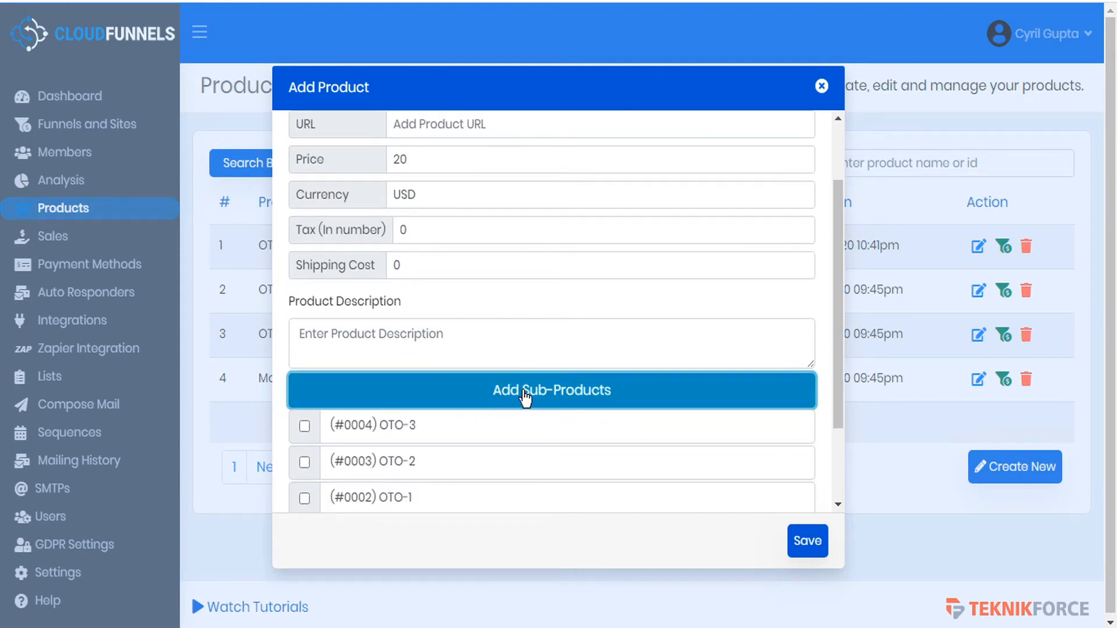
click(573, 398)
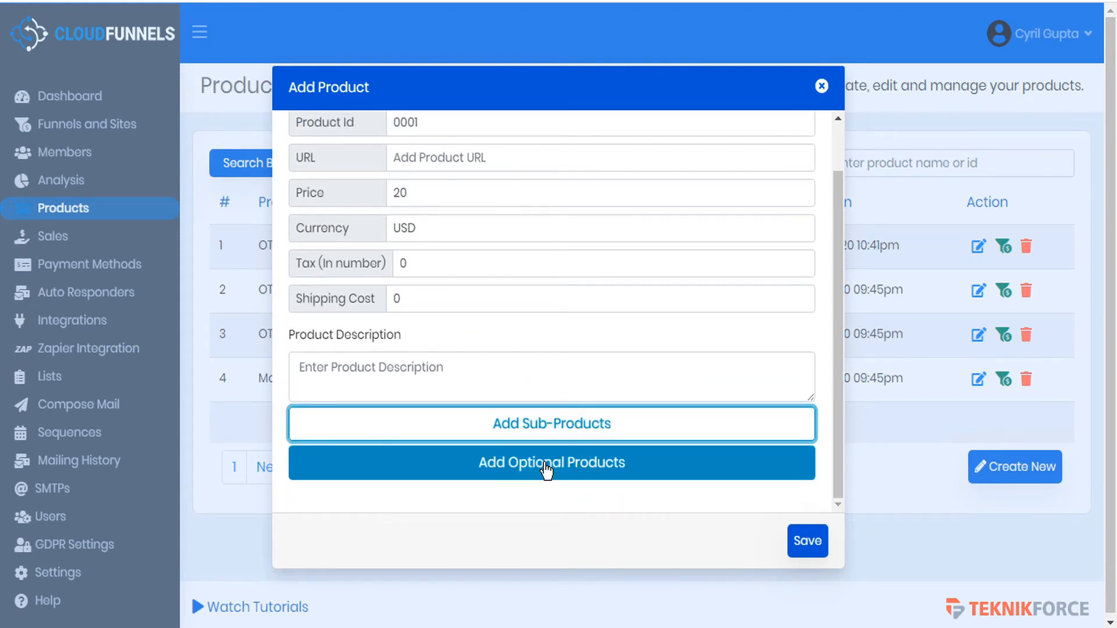
click(547, 466)
scroll(550, 431, down, 3)
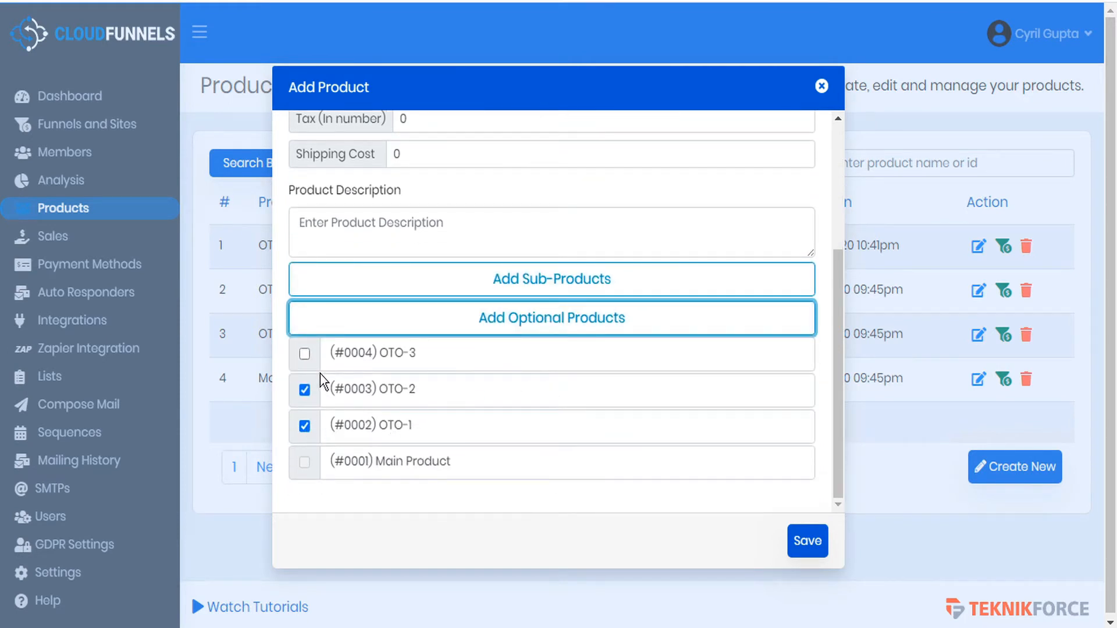
click(305, 355)
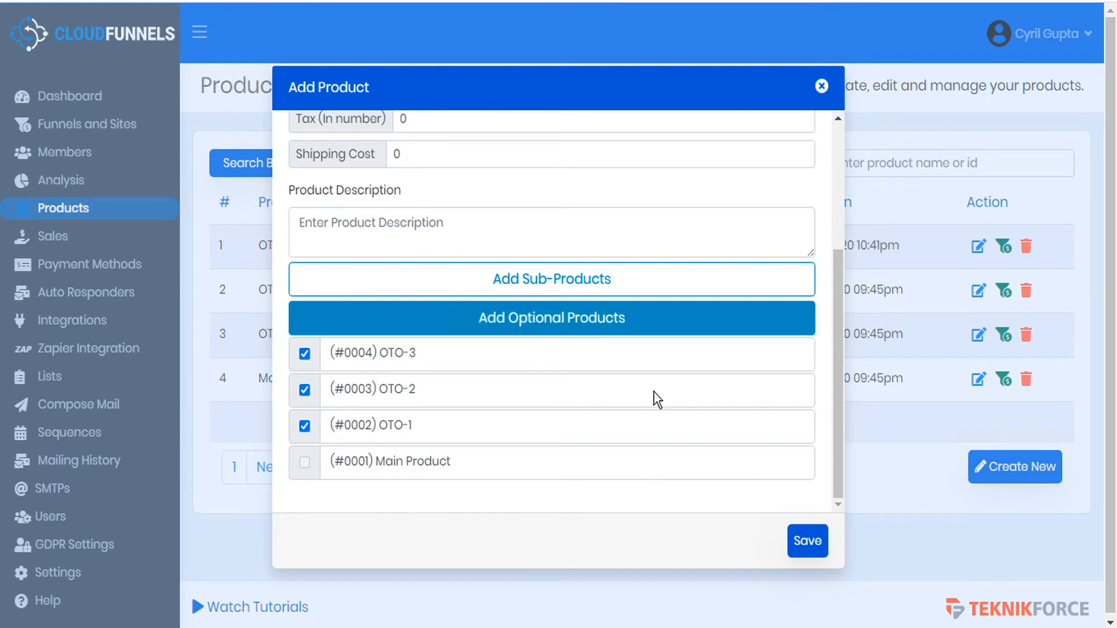
click(807, 544)
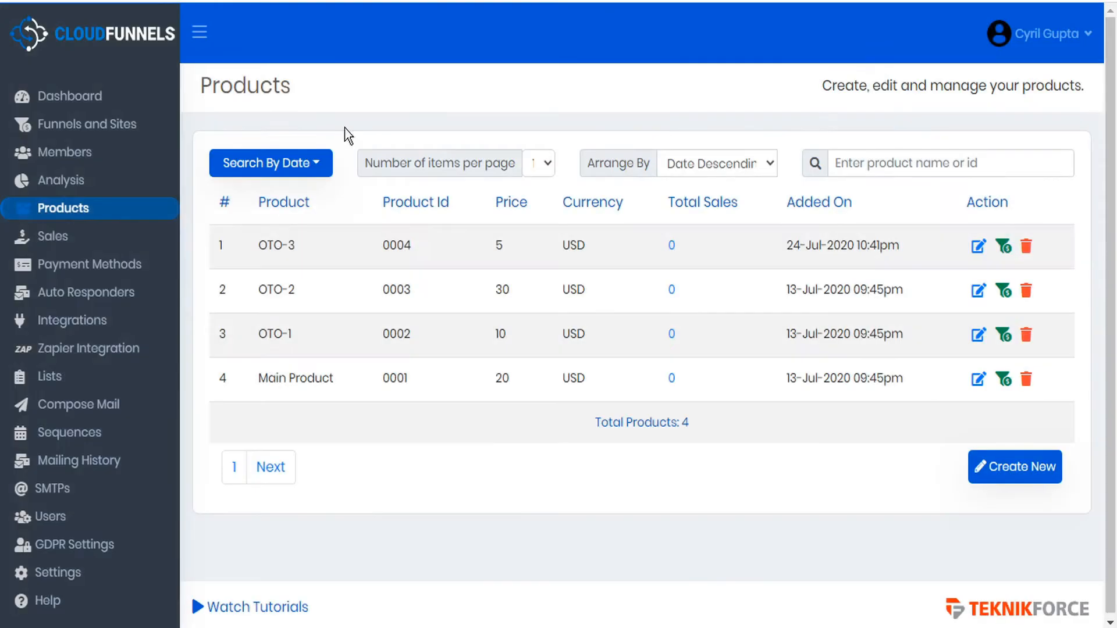
Open the Upsell Tutorial funnel for editing and delete its Optin page
click(93, 127)
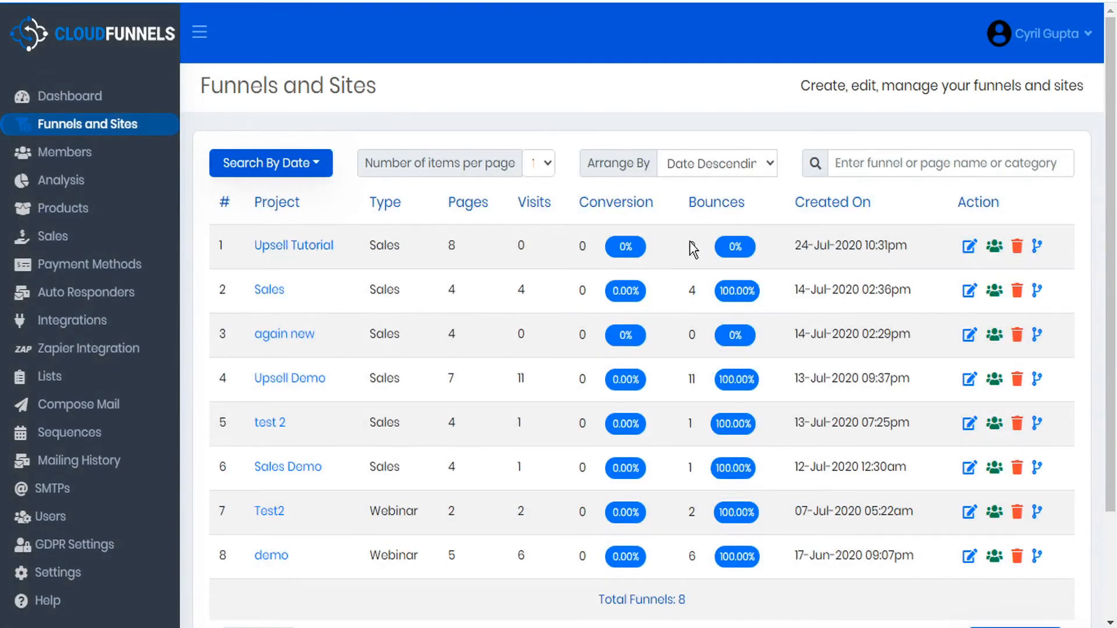
click(970, 247)
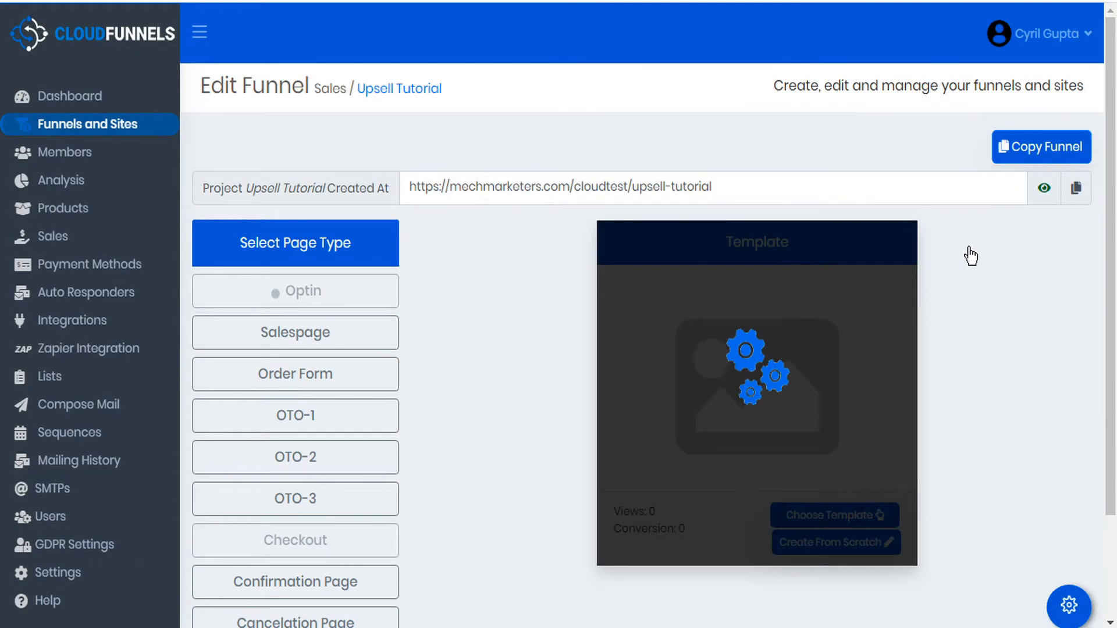
scroll(459, 352, down, 2)
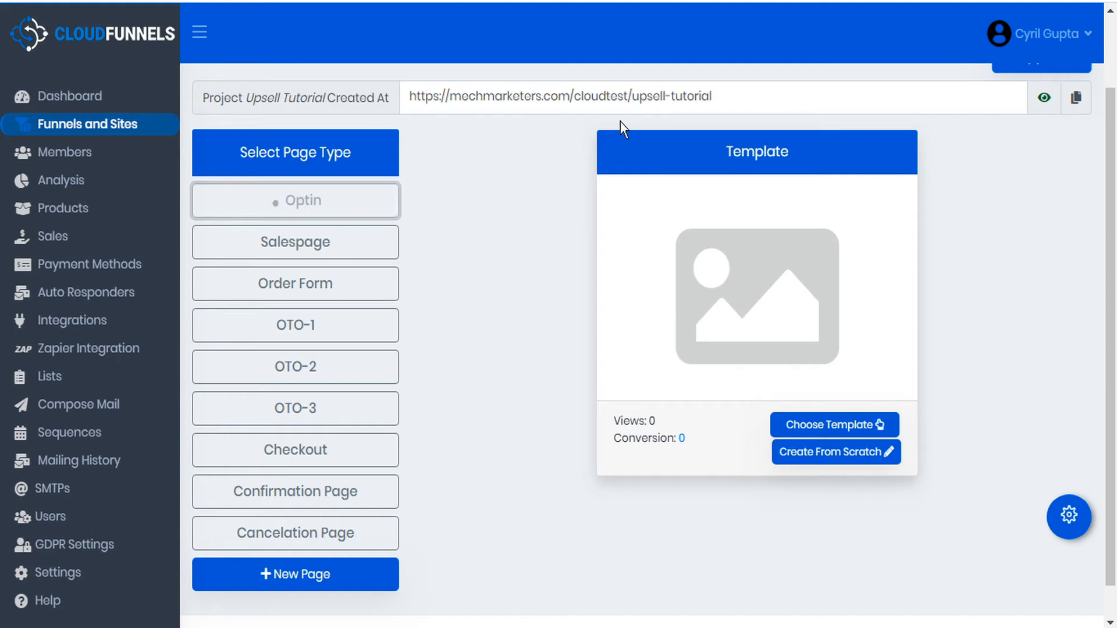
right_click(349, 204)
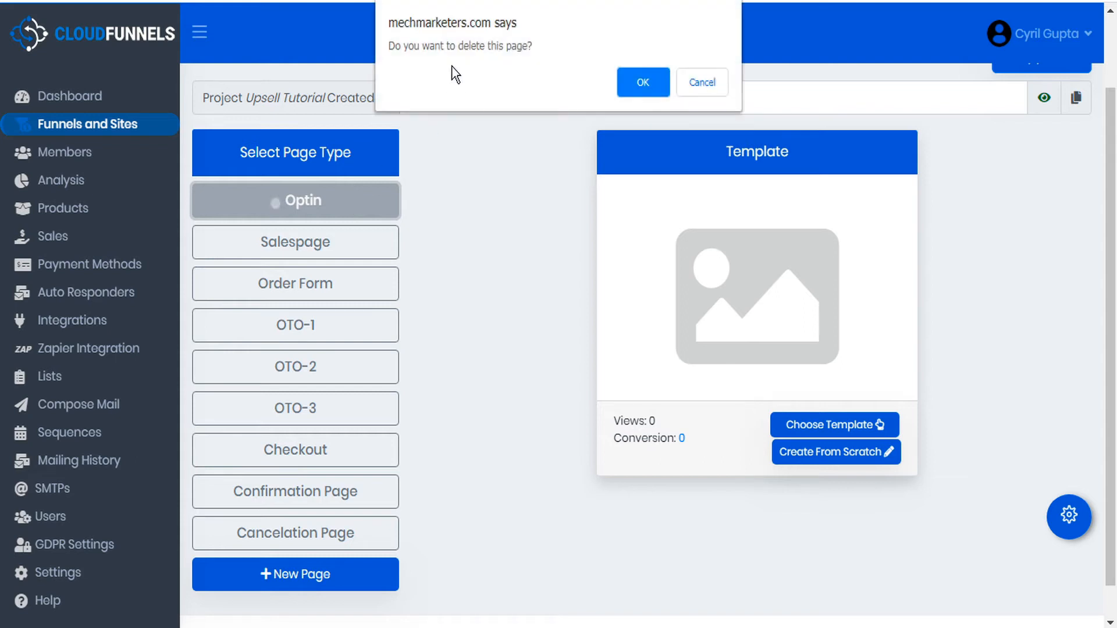
click(643, 82)
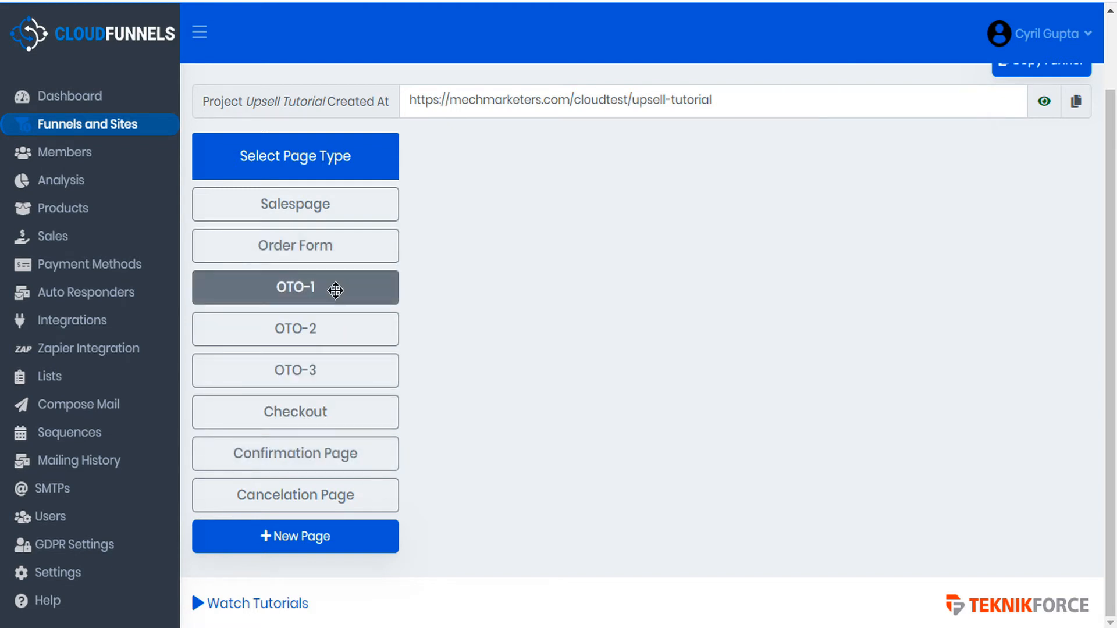
Open the OTO-1 page in the editor and make its "Yes! I Want This Deal!" button a link that opens in the same tab
click(335, 289)
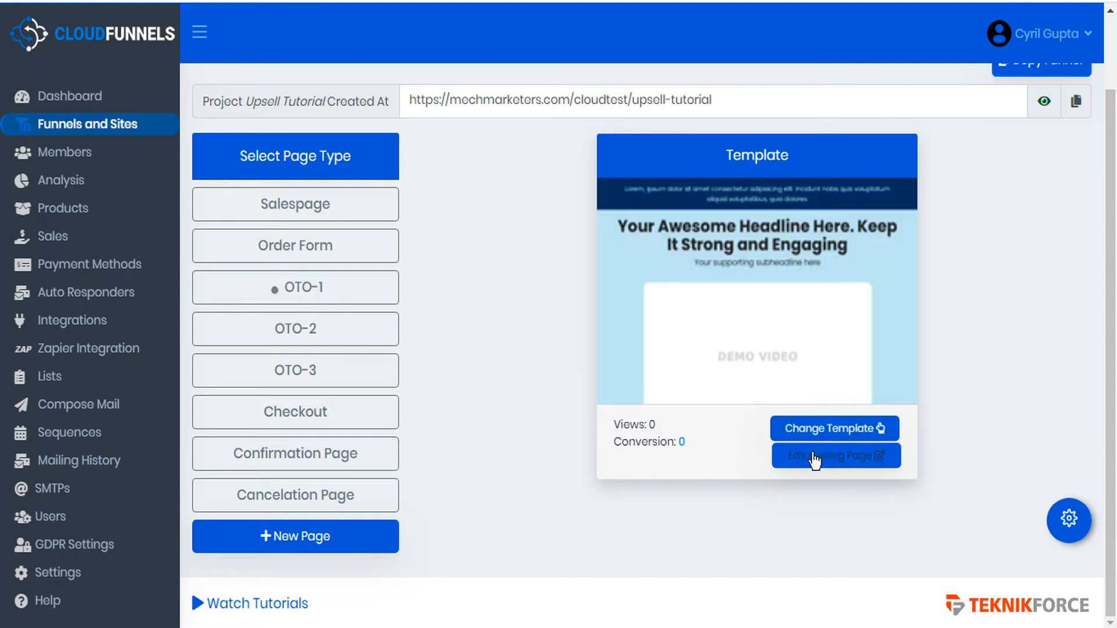
click(823, 466)
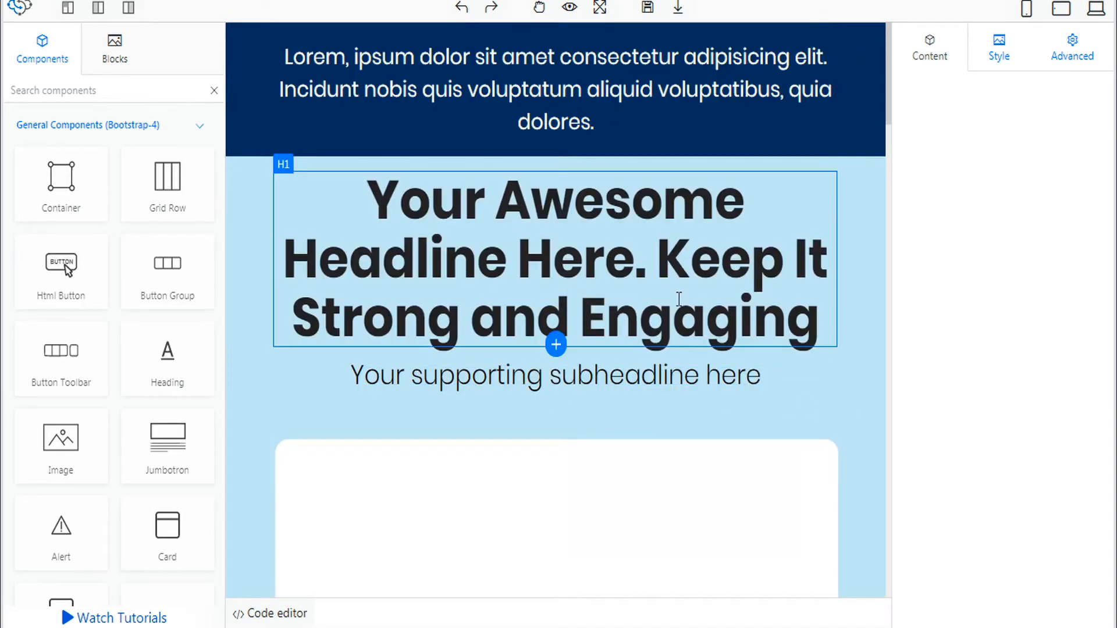
scroll(680, 299, down, 8)
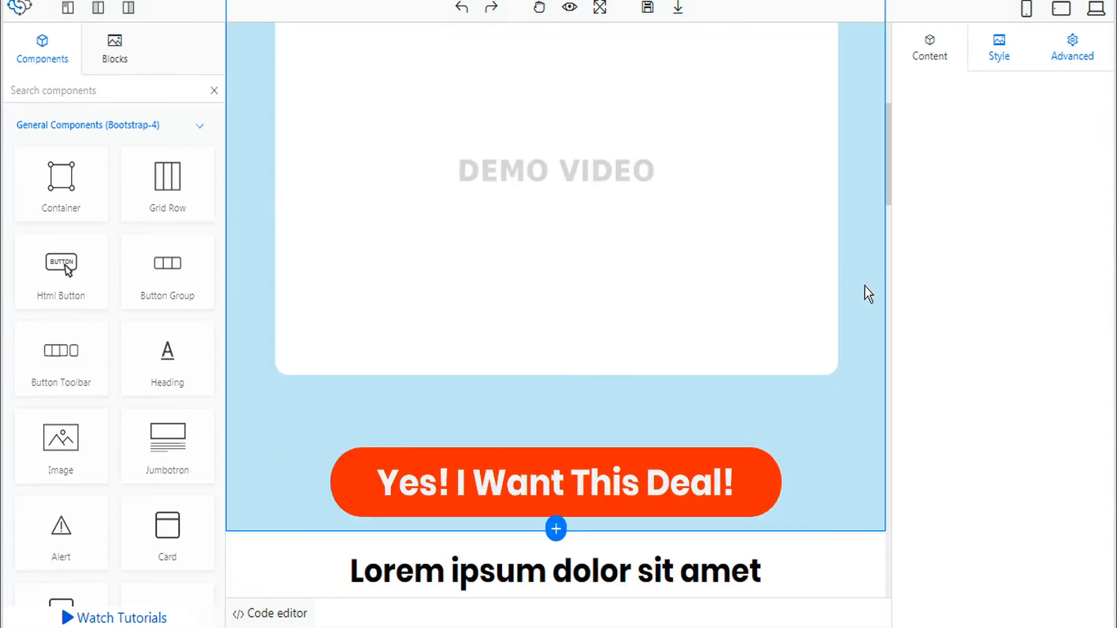
scroll(865, 286, down, 3)
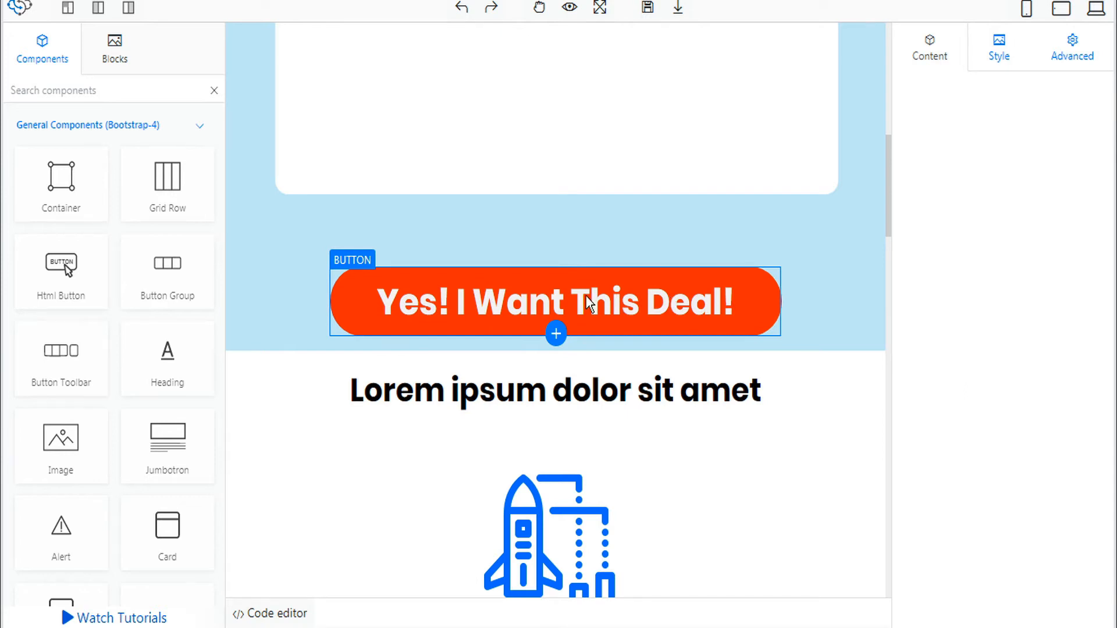
click(627, 297)
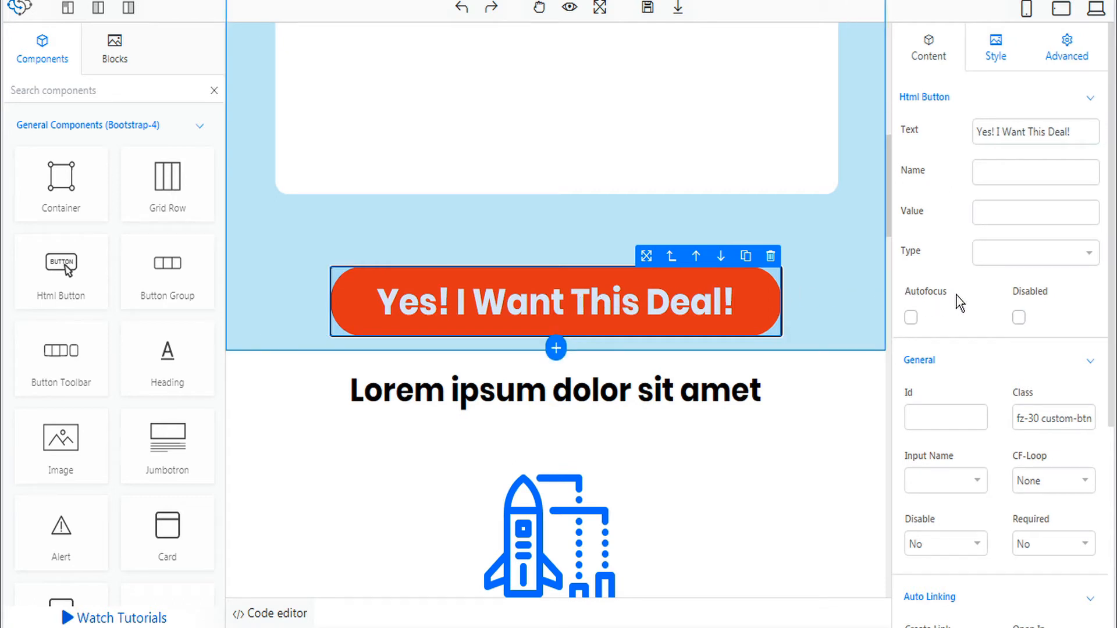
scroll(959, 302, down, 5)
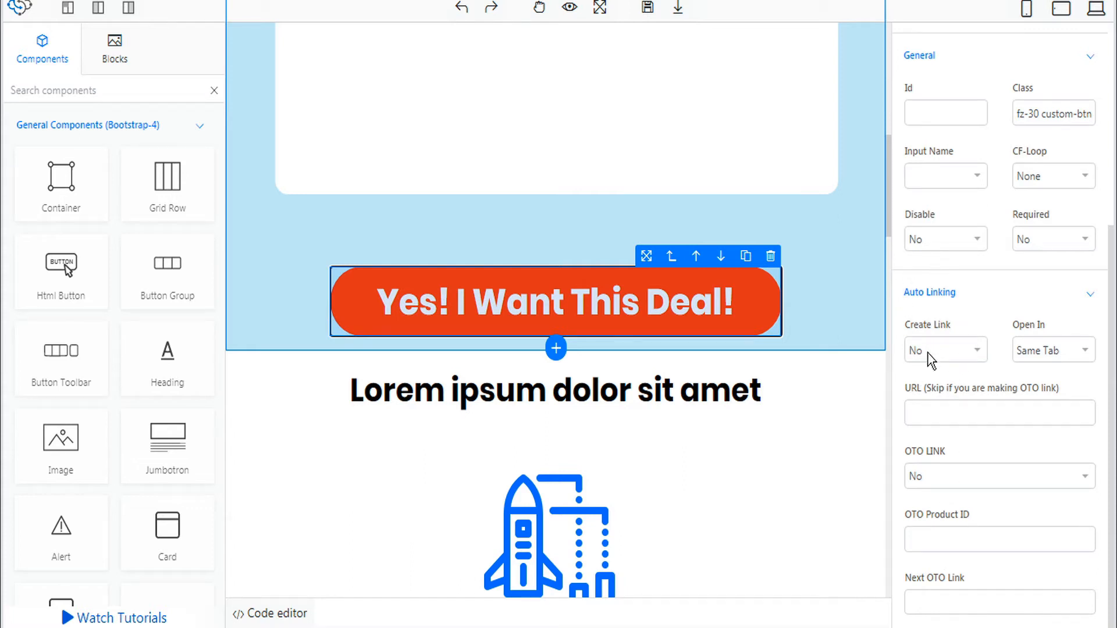
click(975, 352)
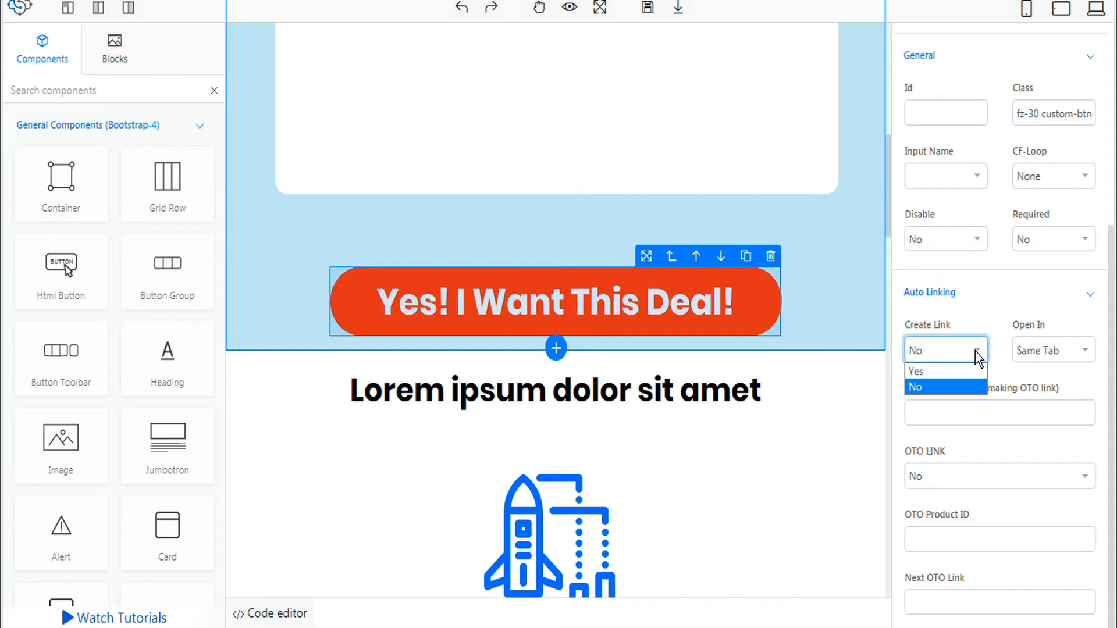
click(948, 372)
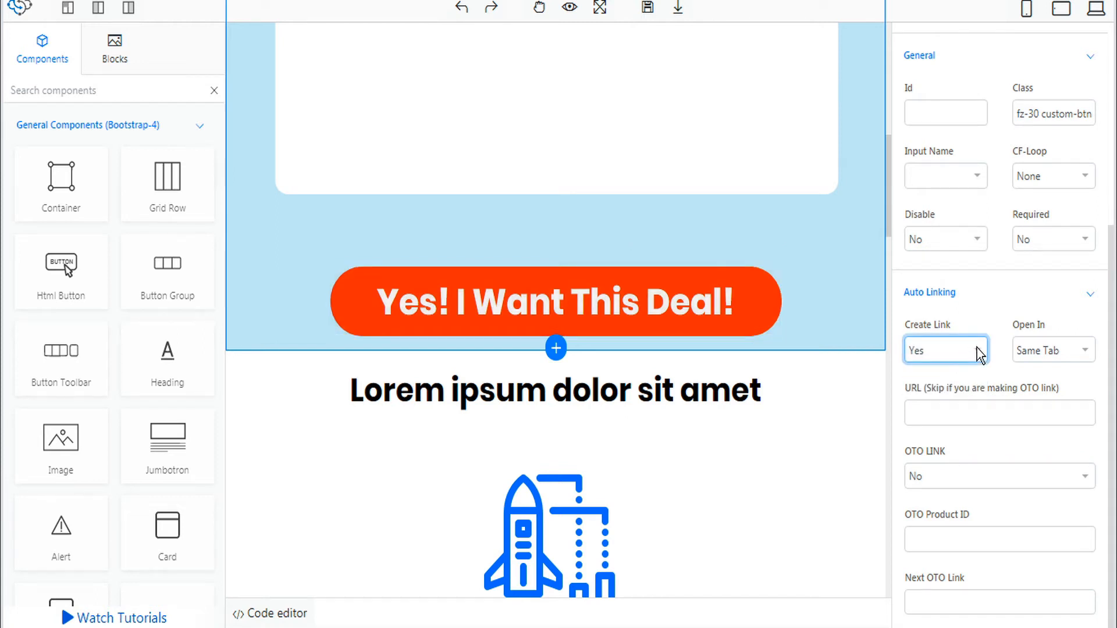
click(1088, 352)
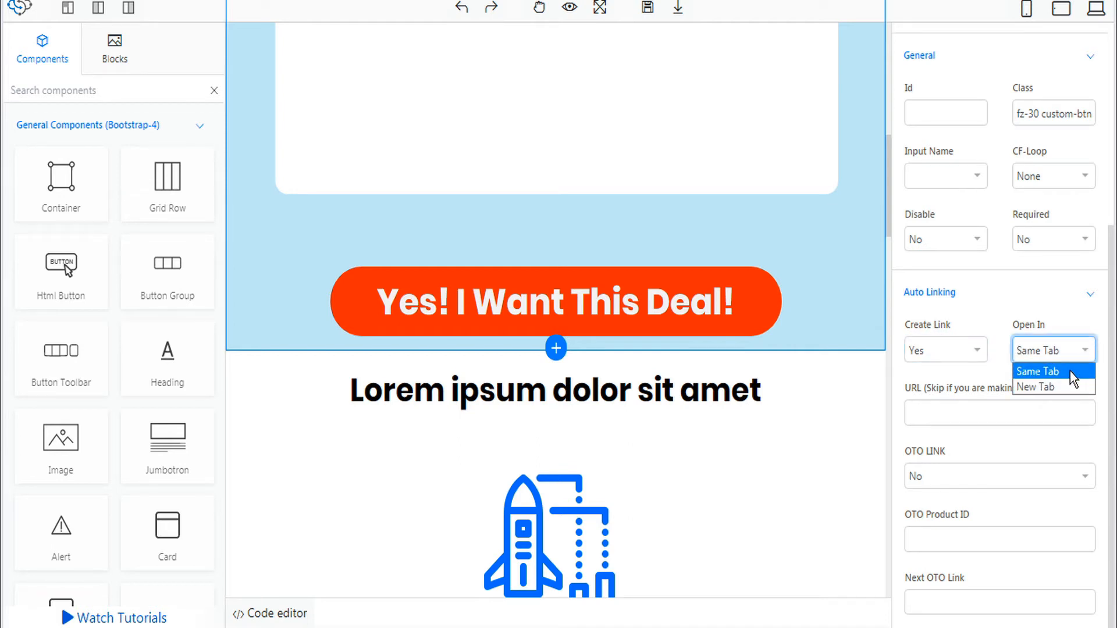
click(1043, 347)
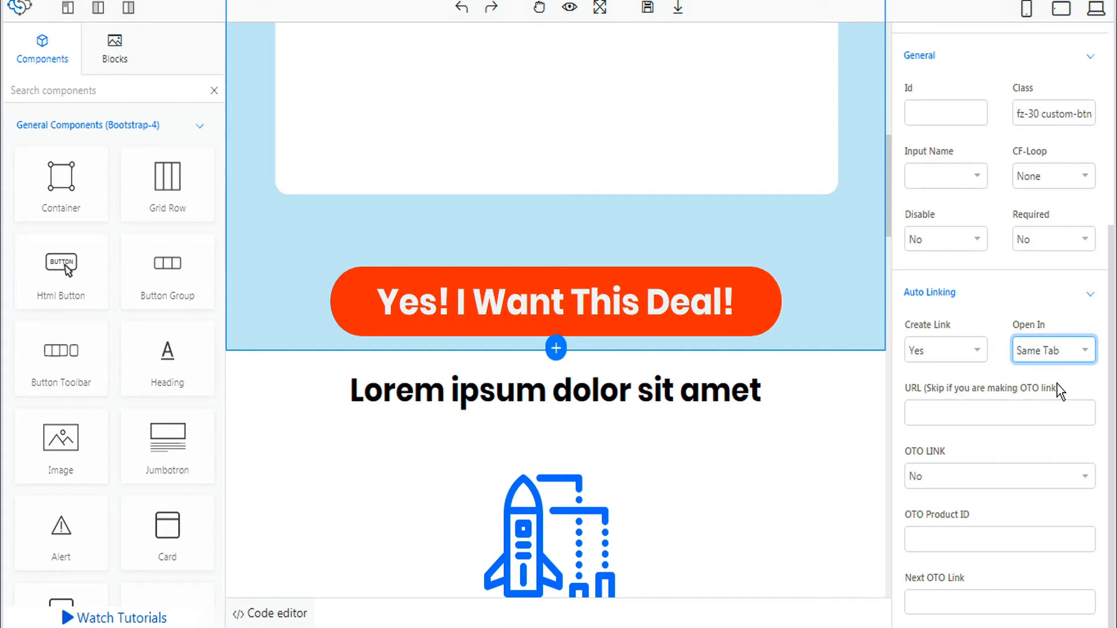
Set the button's OTO link type to OTO Product Link, leaving the URL empty
drag(1057, 385, 1026, 393)
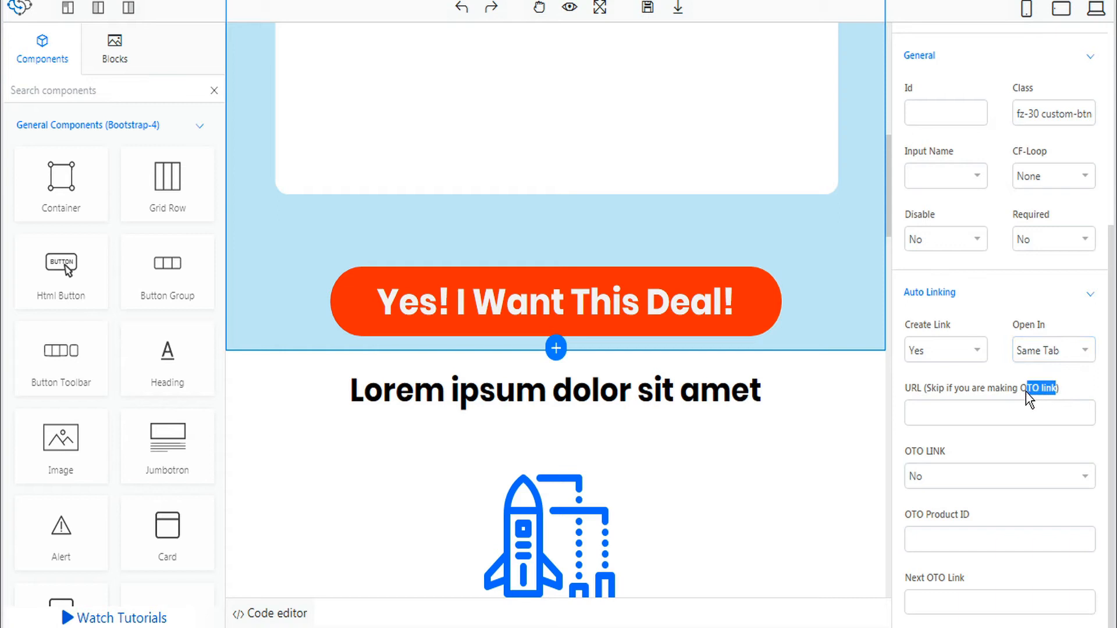
click(936, 387)
click(1088, 483)
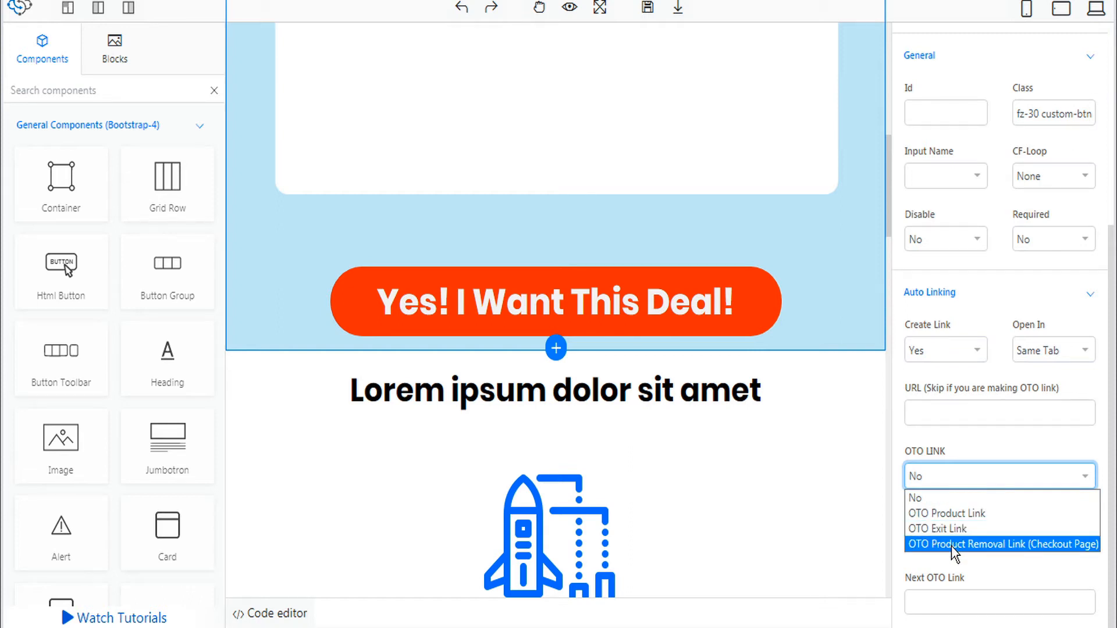
click(954, 515)
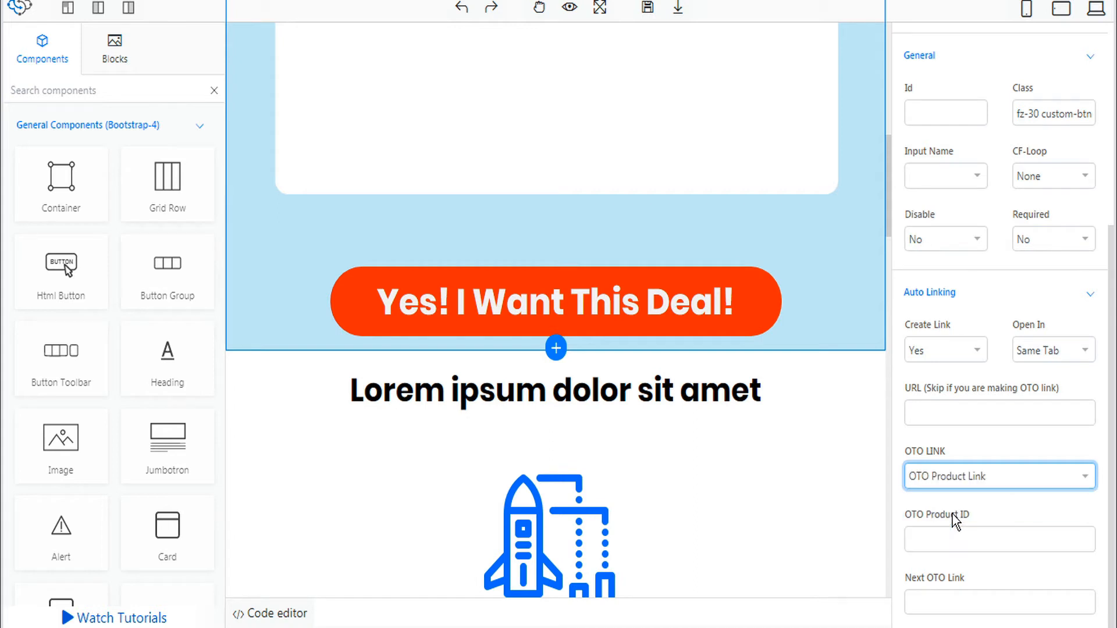
Look up the OTO-1 product's ID in the product list and enter 0002 as the button's OTO Product ID
click(927, 541)
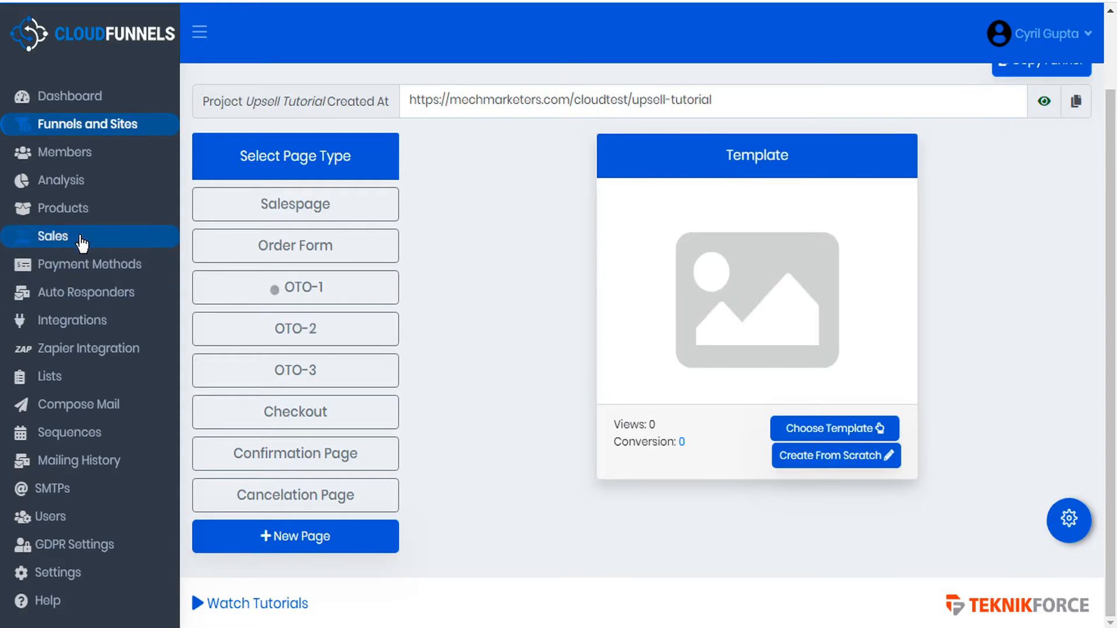
click(317, 289)
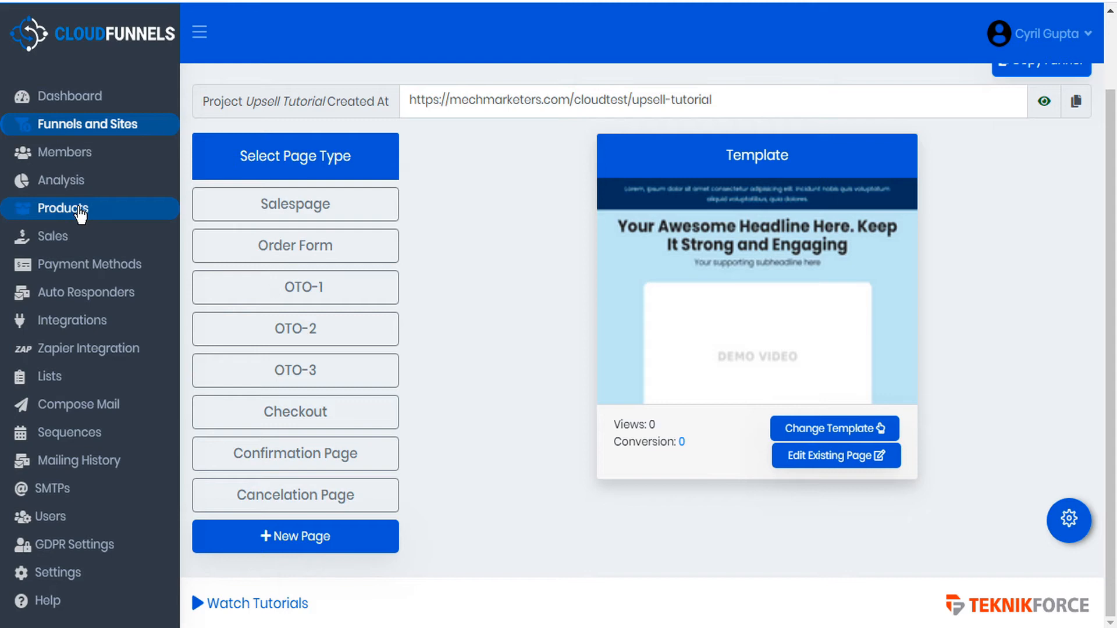
click(82, 209)
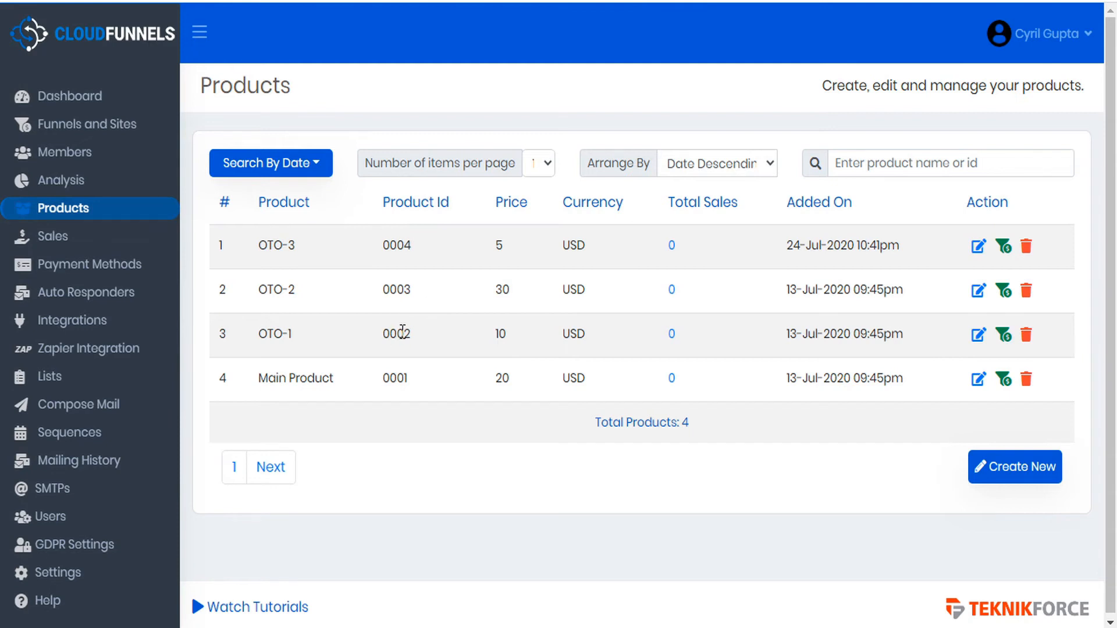
key(ctrl+Tab)
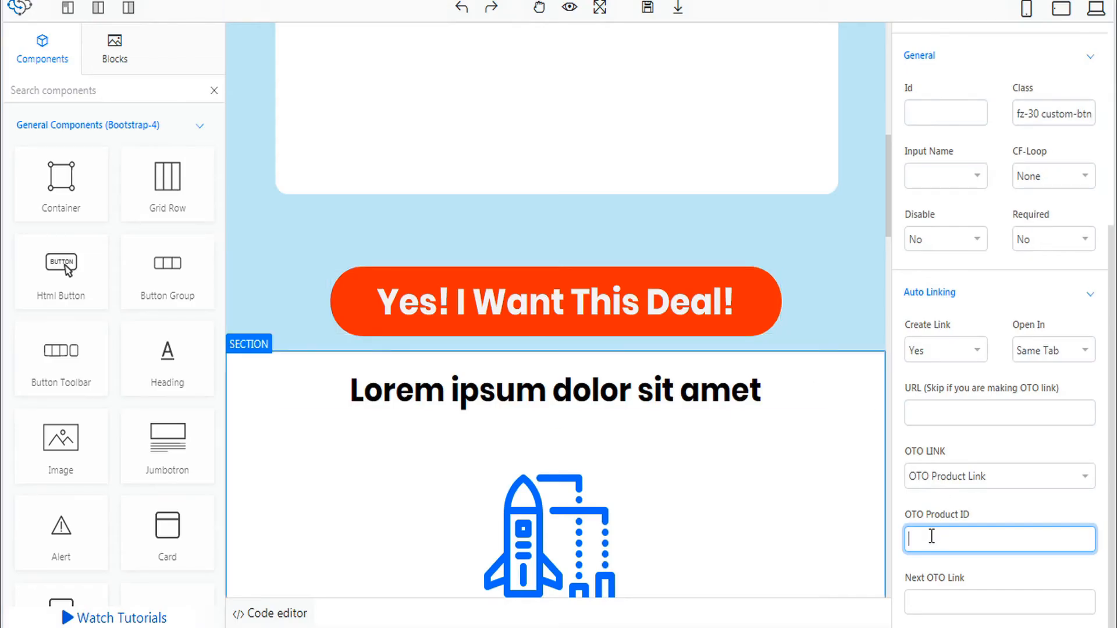
text(0002)
Open the funnel list in a separate browser tab and open the Upsell Tutorial funnel for editing there
click(933, 606)
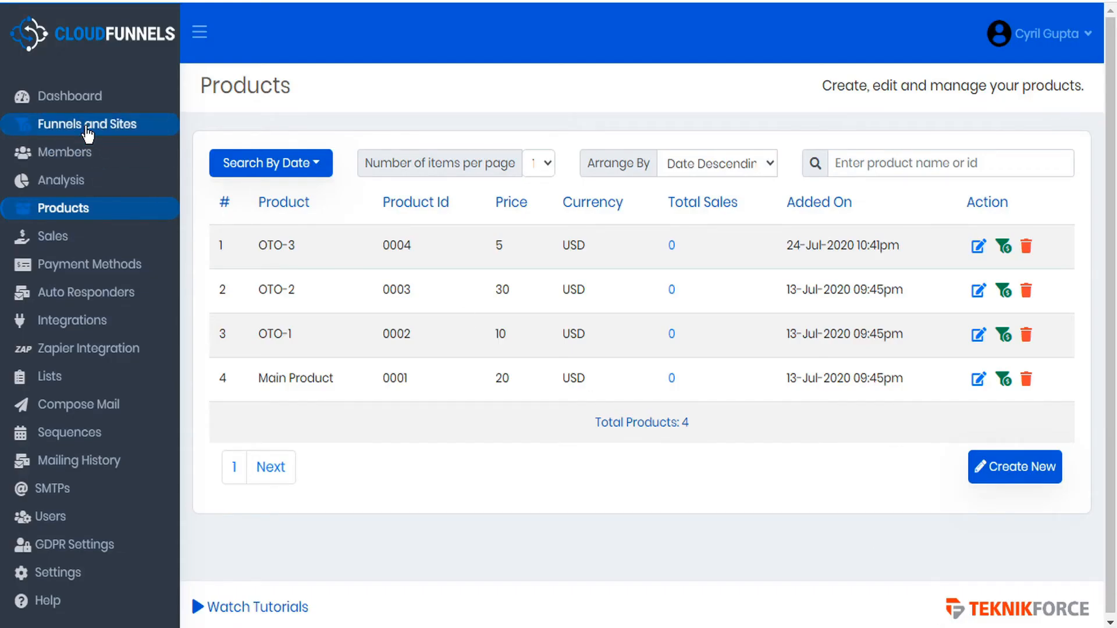
click(106, 133)
right_click(105, 132)
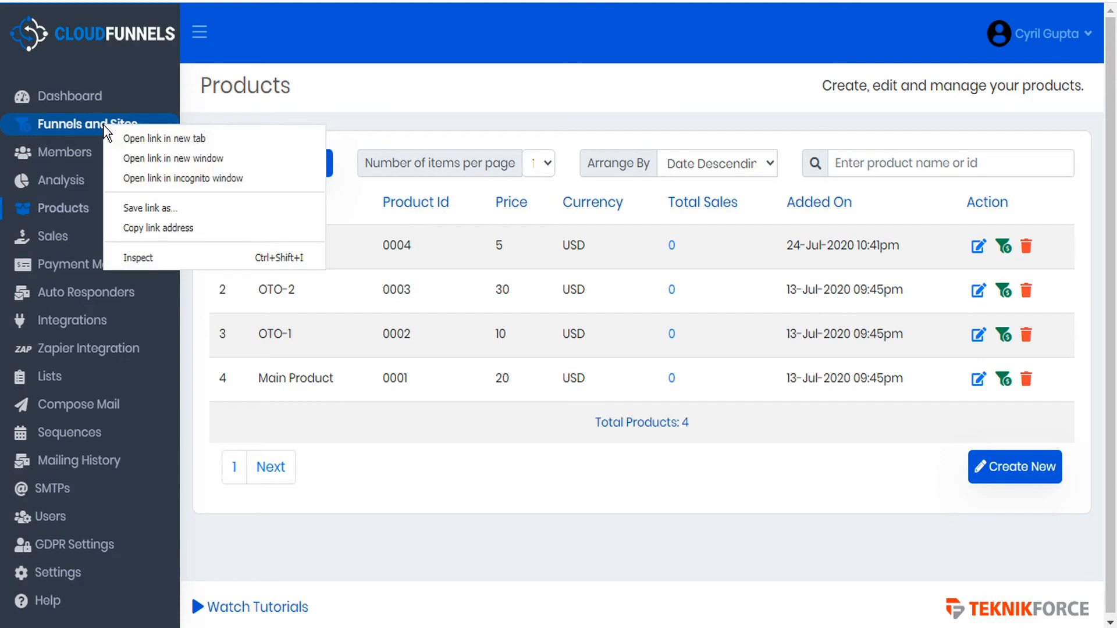
click(144, 138)
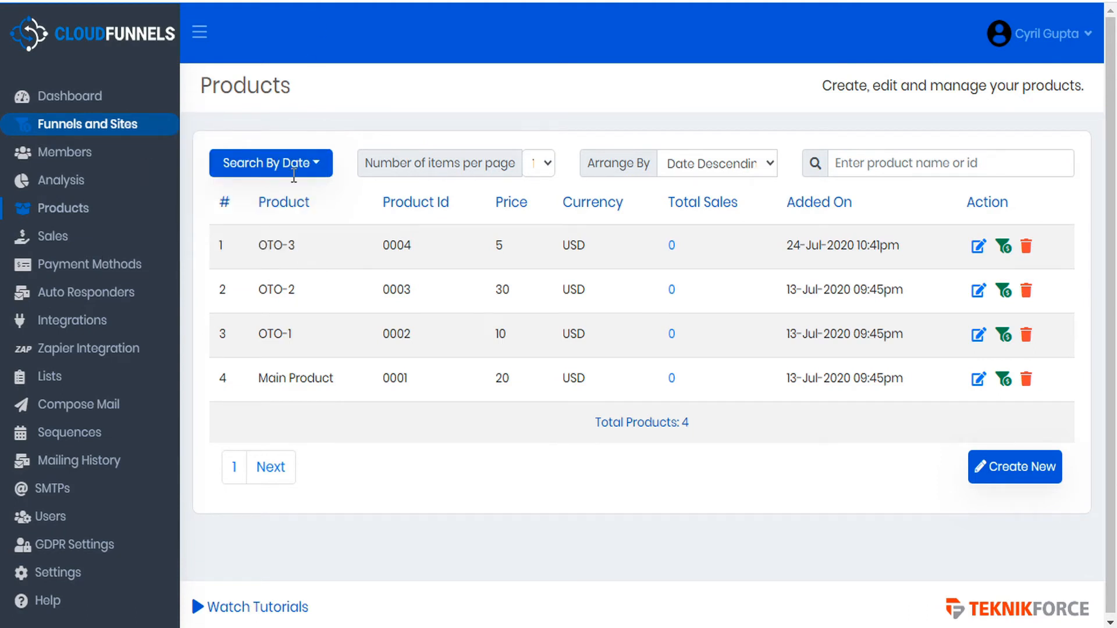
key(ctrl+Tab)
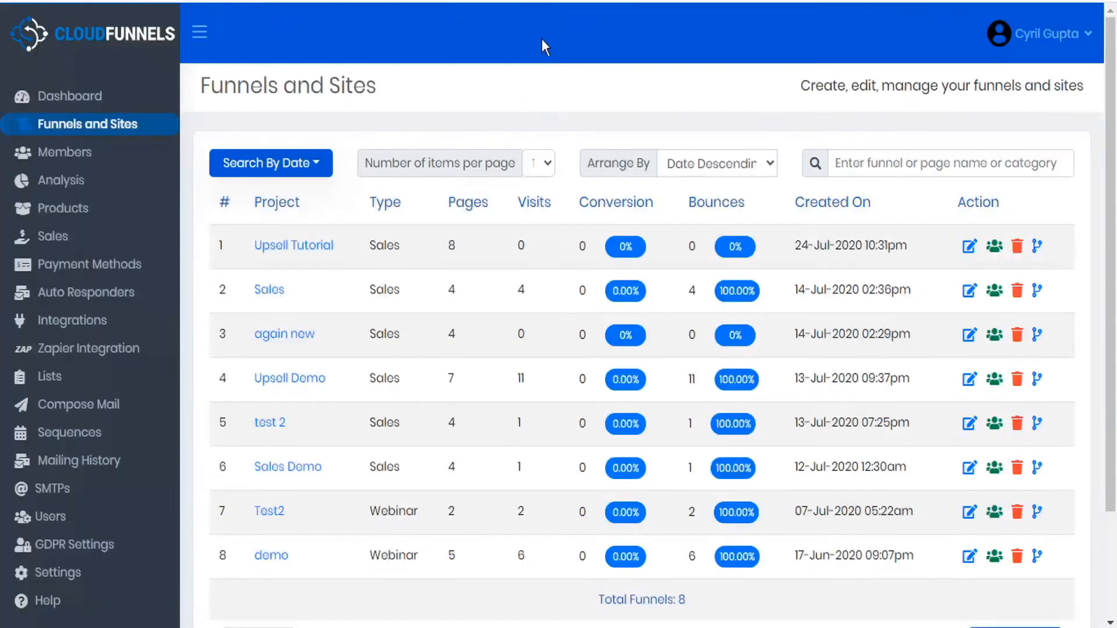
click(970, 250)
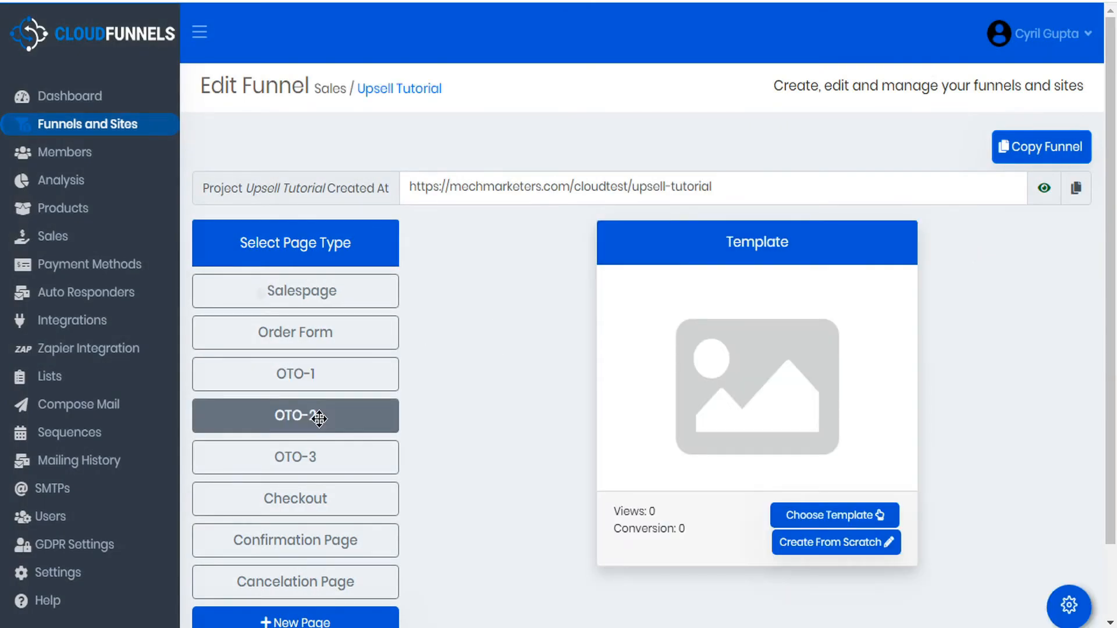
Copy the OTO-2 page's URL from its page settings, paste it as the OTO-1 button's Next OTO Link, and save the page
click(349, 373)
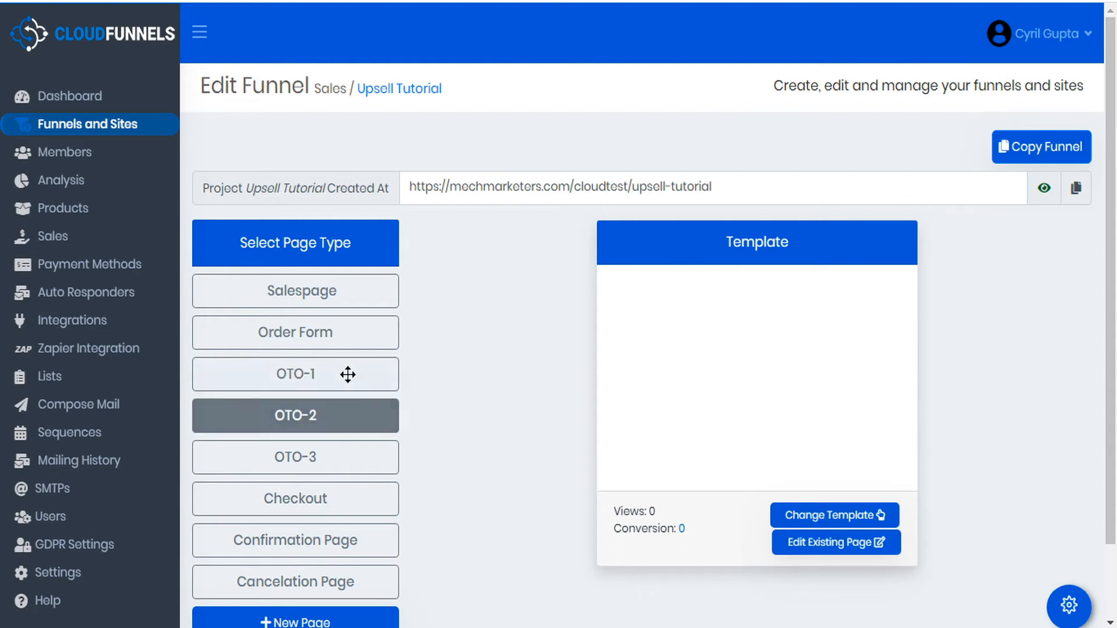
click(330, 423)
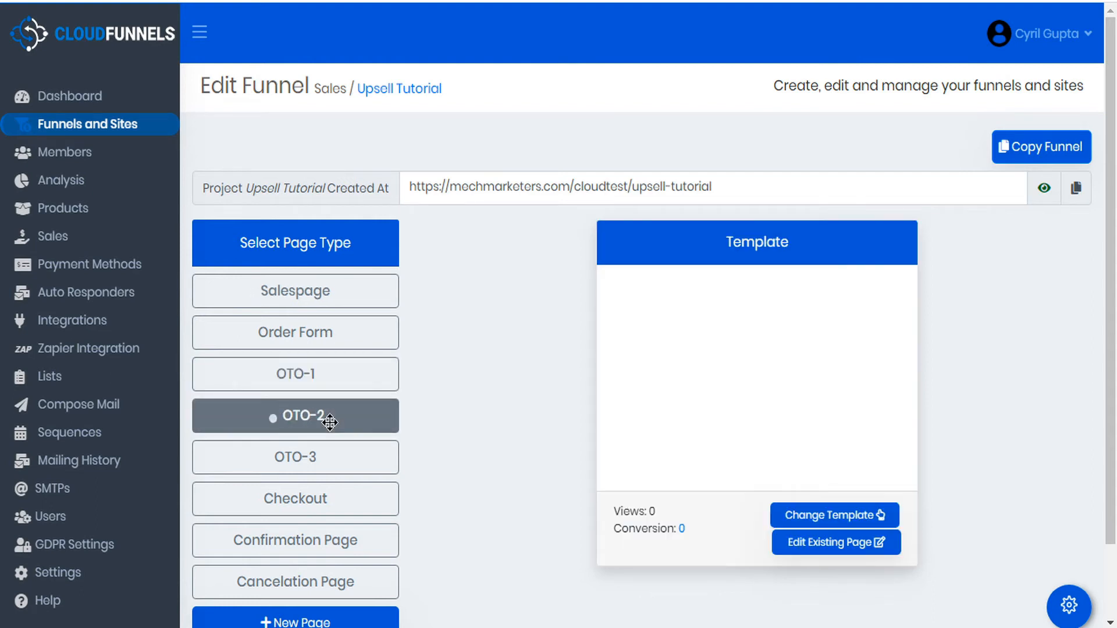
click(1069, 604)
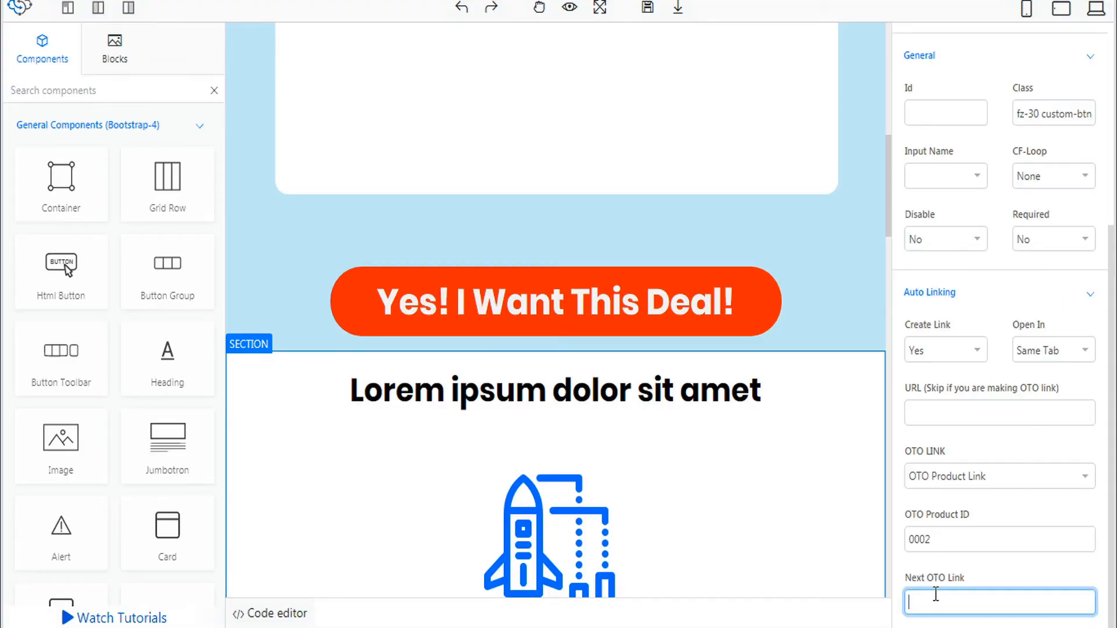
key(ctrl+v)
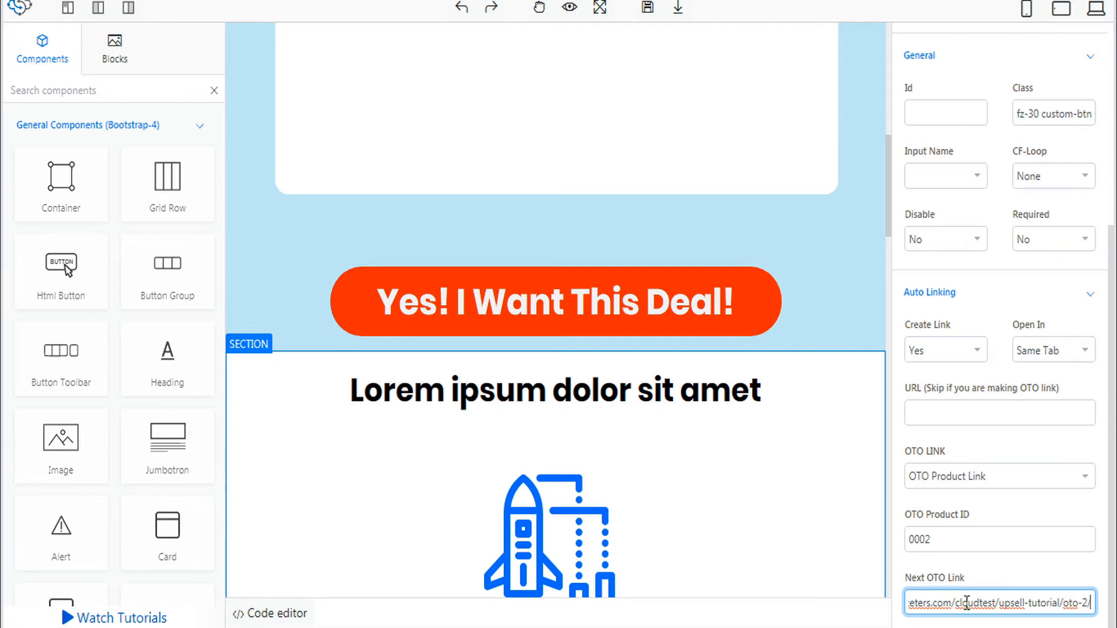
scroll(729, 312, up, 10)
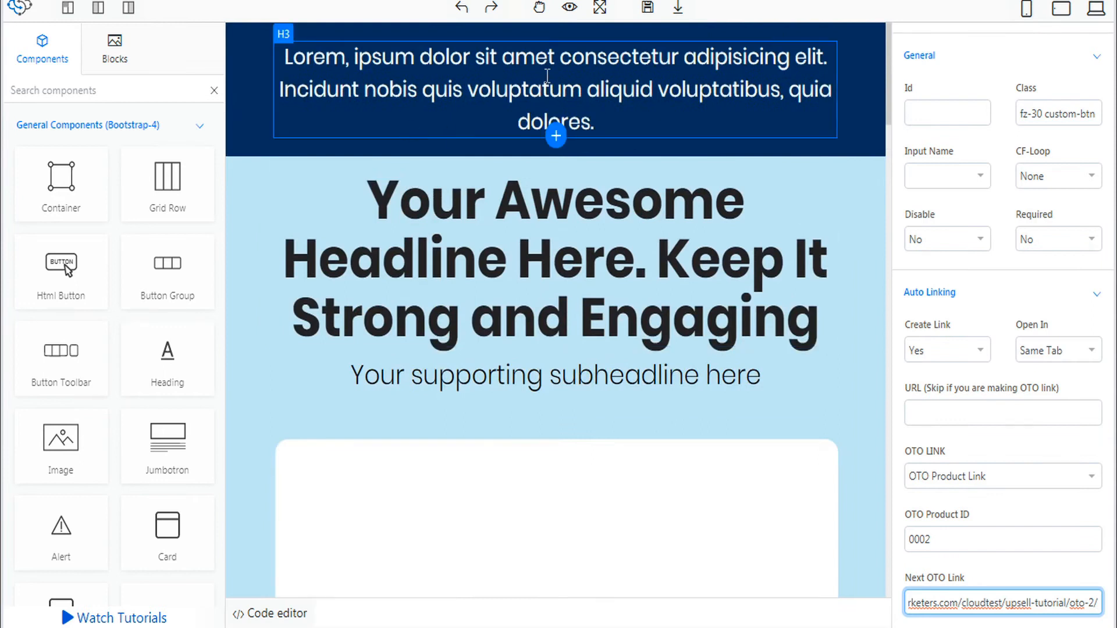
click(648, 8)
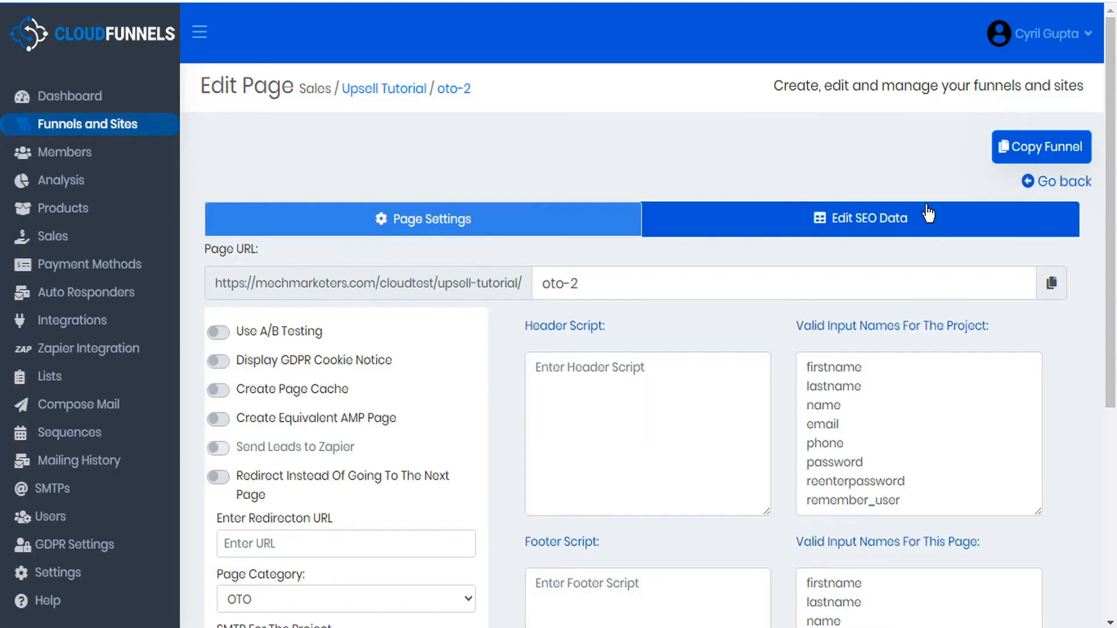
Open the OTO-2 page of the funnel in the page editor and select its "Yes! I Want This Deal!" button
click(1064, 186)
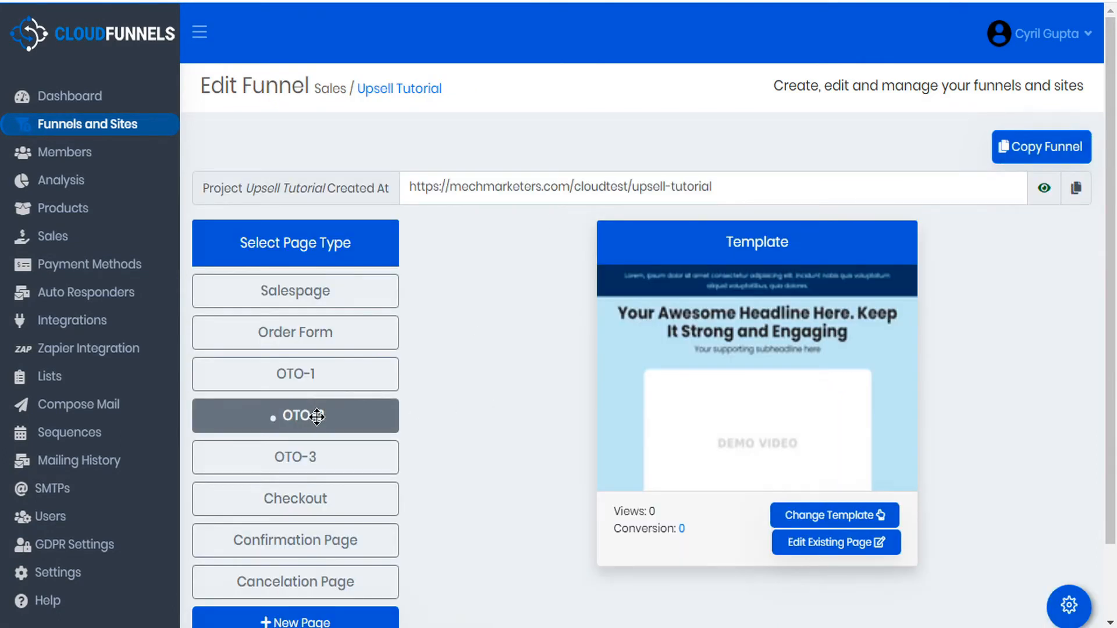
click(834, 547)
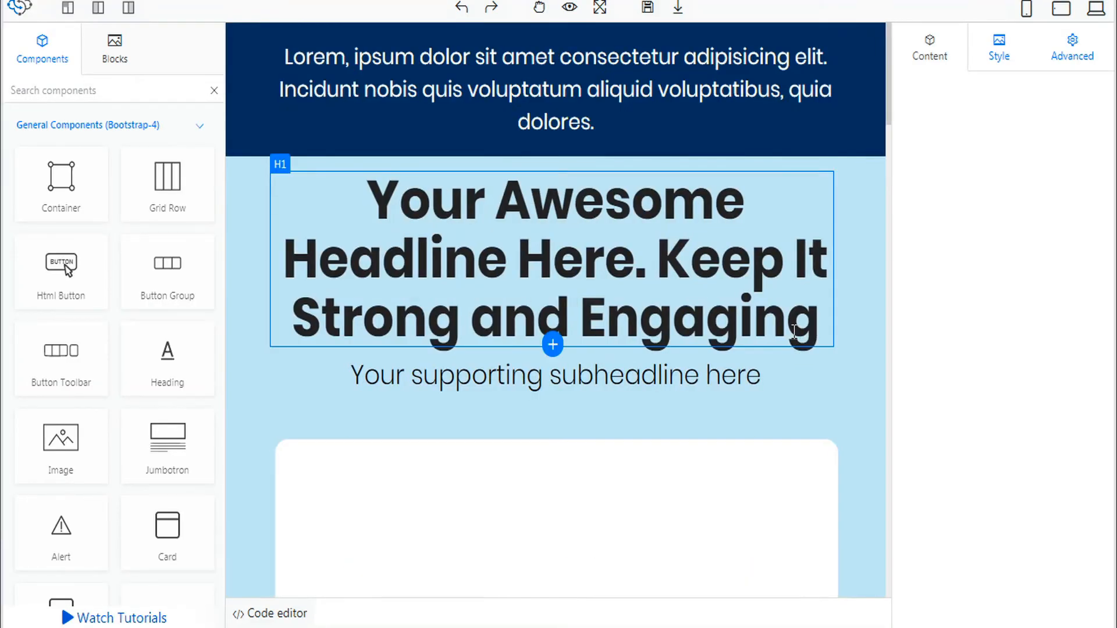
scroll(741, 230, down, 8)
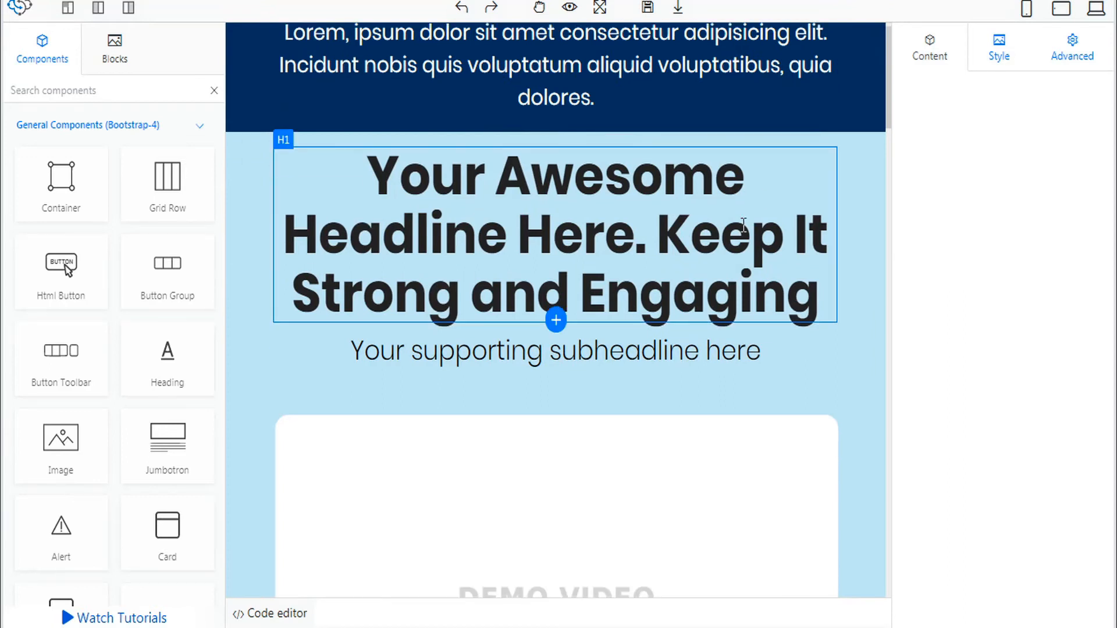
scroll(741, 231, down, 1)
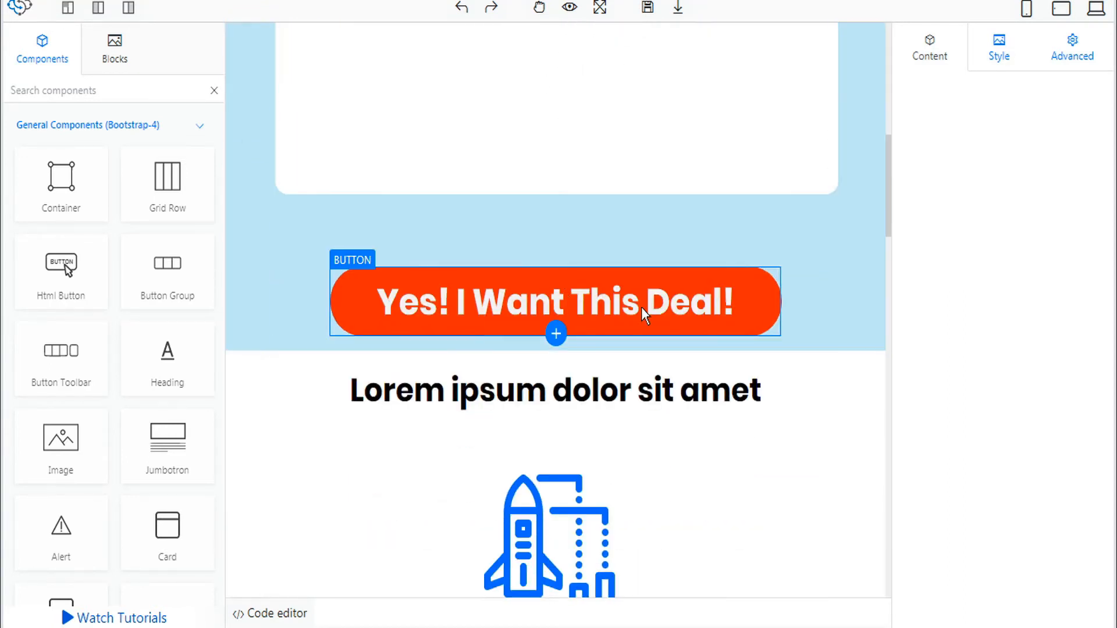
click(738, 304)
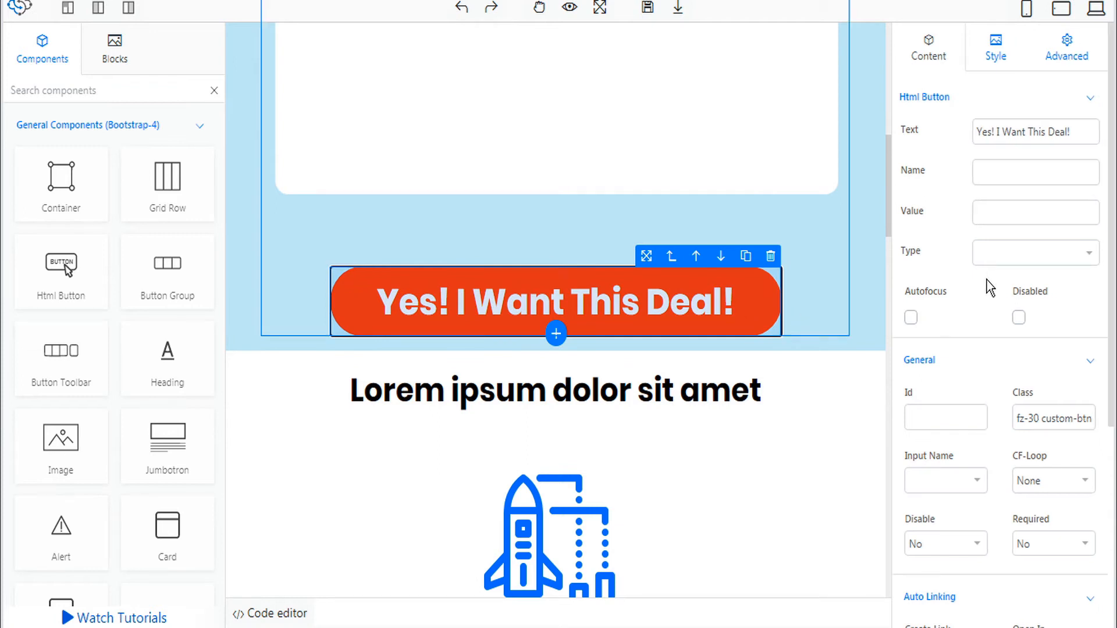
Enable link creation for the button, set its OTO link type to OTO Product Link, and enter 0003 as the OTO Product ID
scroll(949, 188, down, 5)
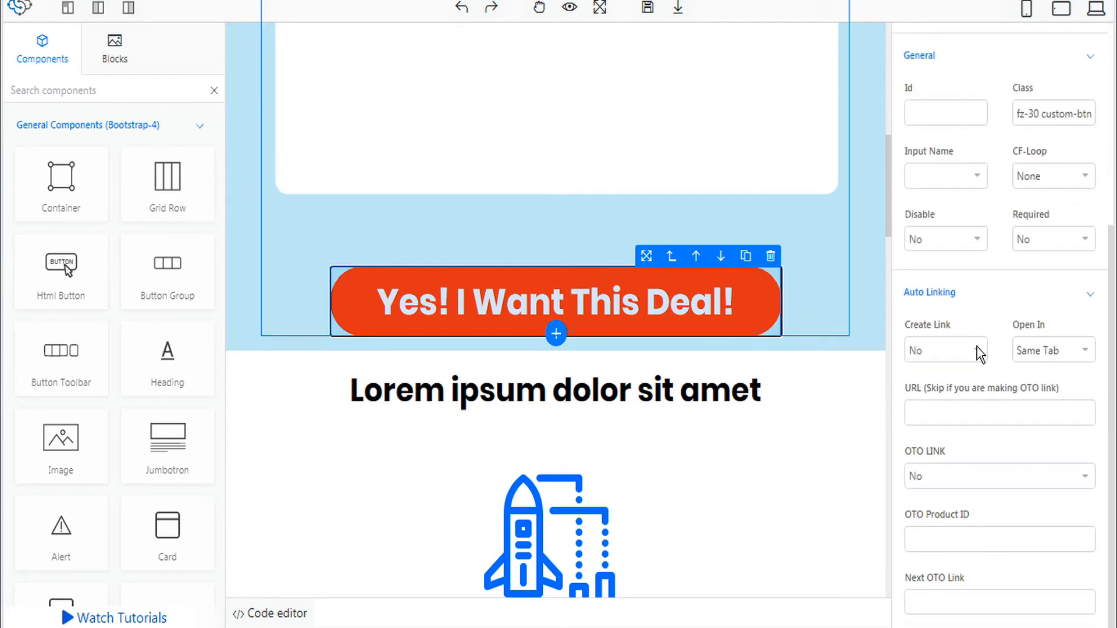
click(976, 349)
click(955, 370)
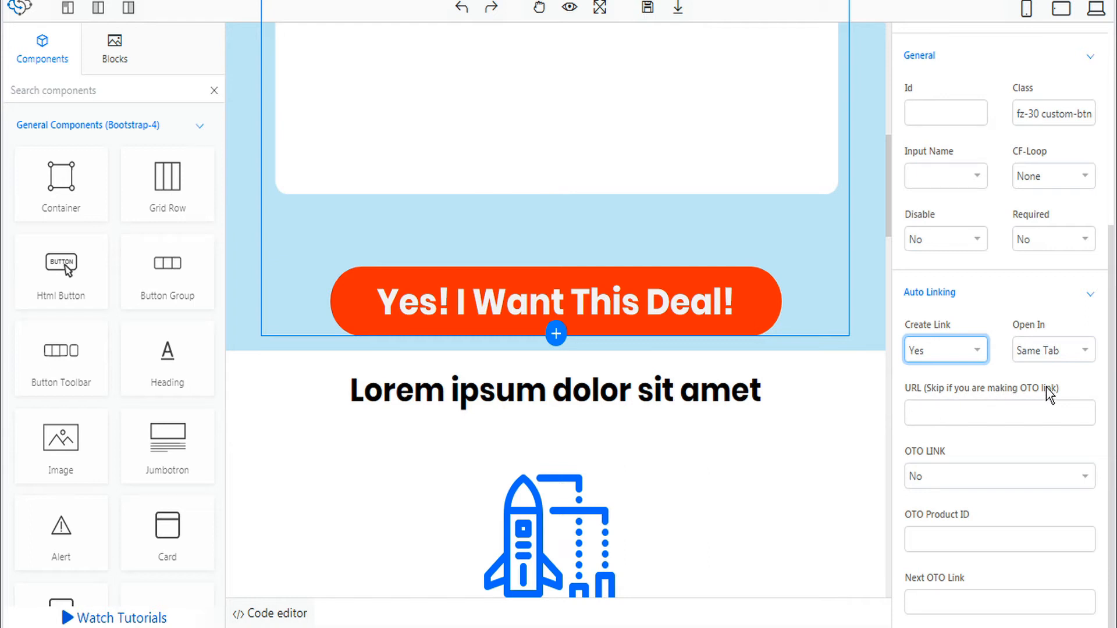
click(953, 474)
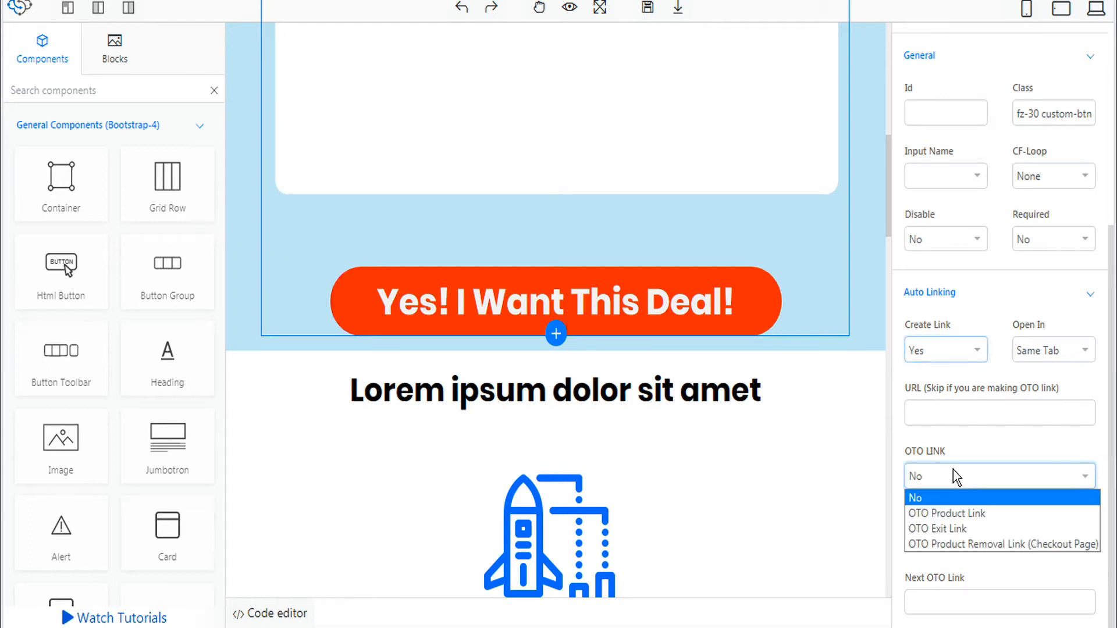
click(954, 511)
click(963, 539)
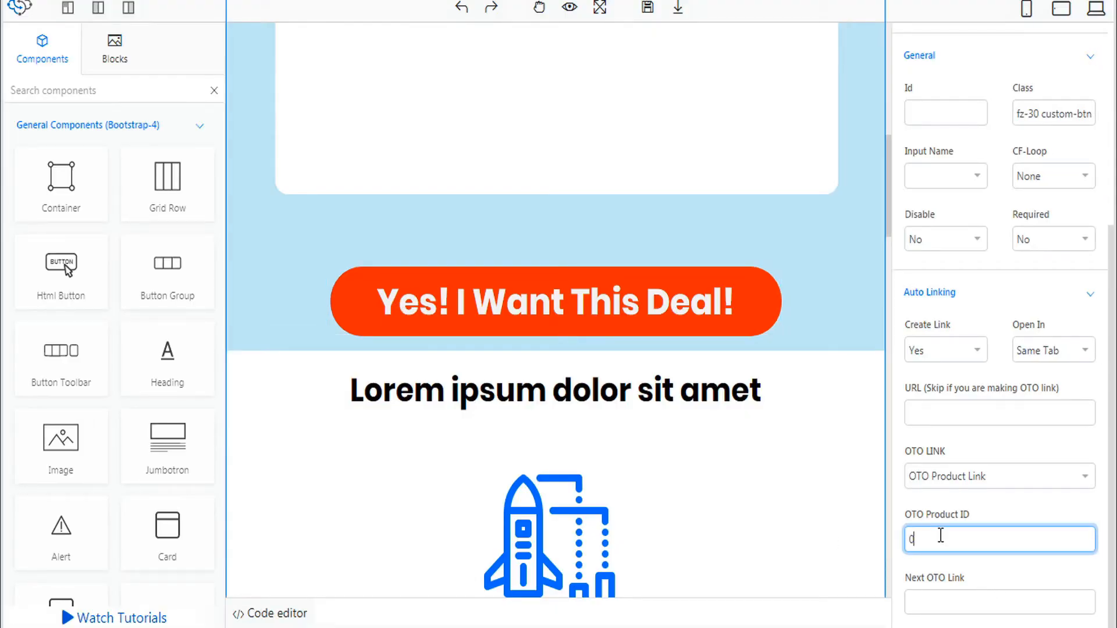
text(003)
Copy the OTO-3 page's URL from its page settings, paste it as the OTO-2 button's Next OTO Link, and save the page
click(940, 602)
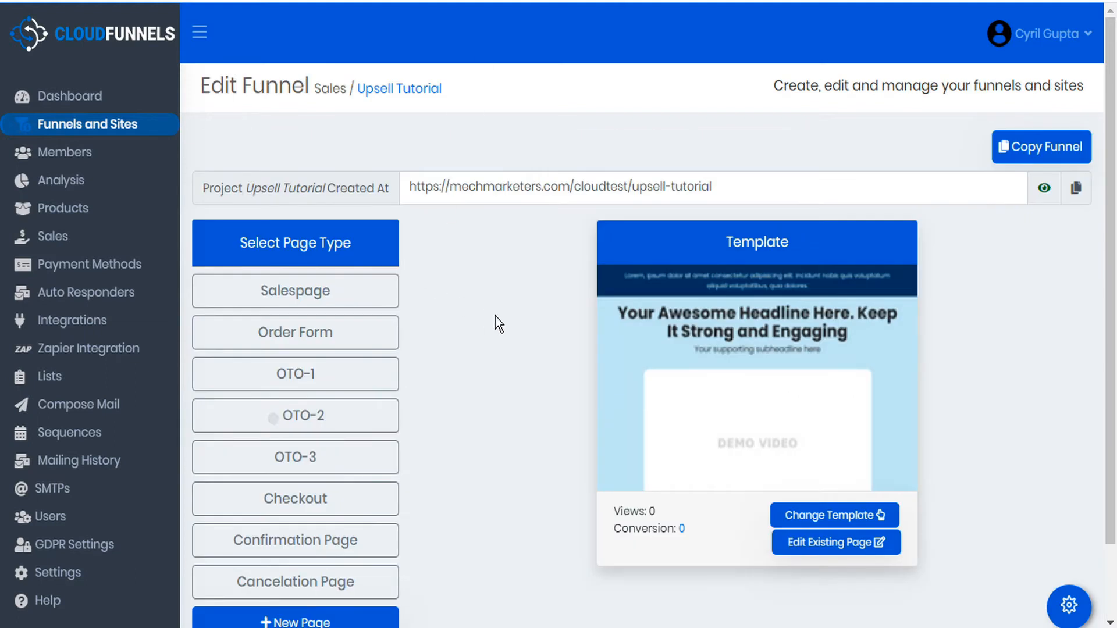
click(296, 460)
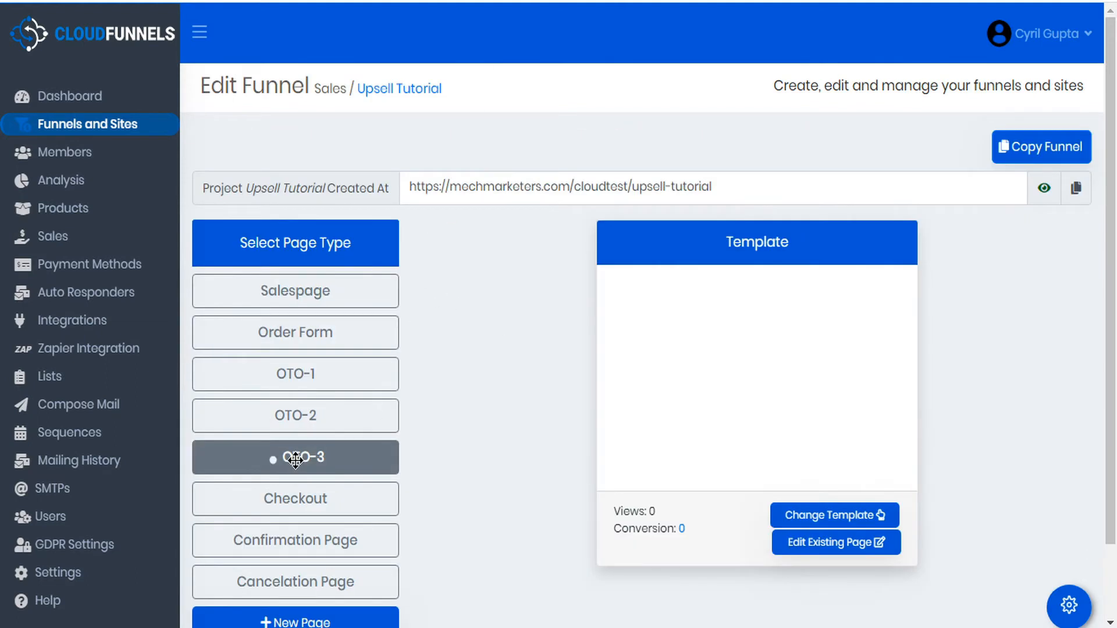
click(1070, 608)
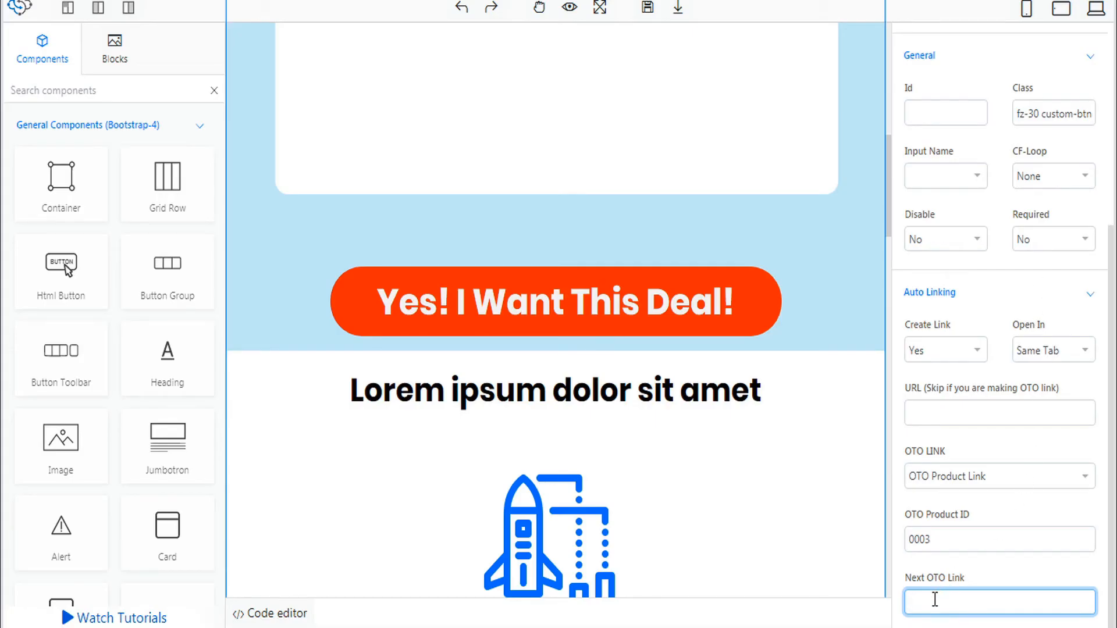
key(ctrl+v)
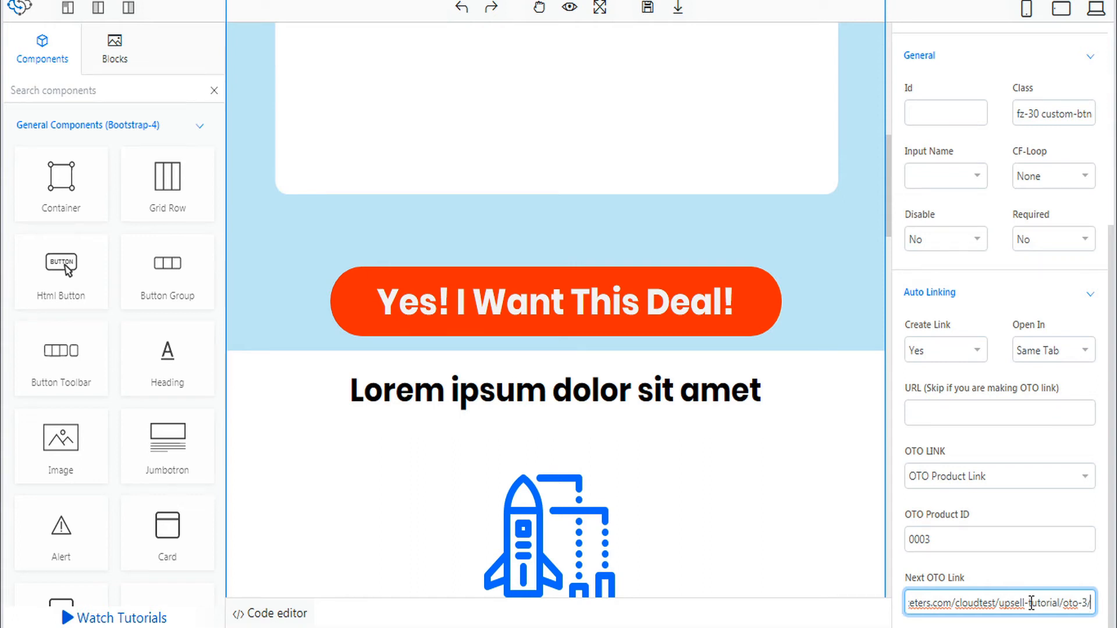
scroll(774, 520, up, 8)
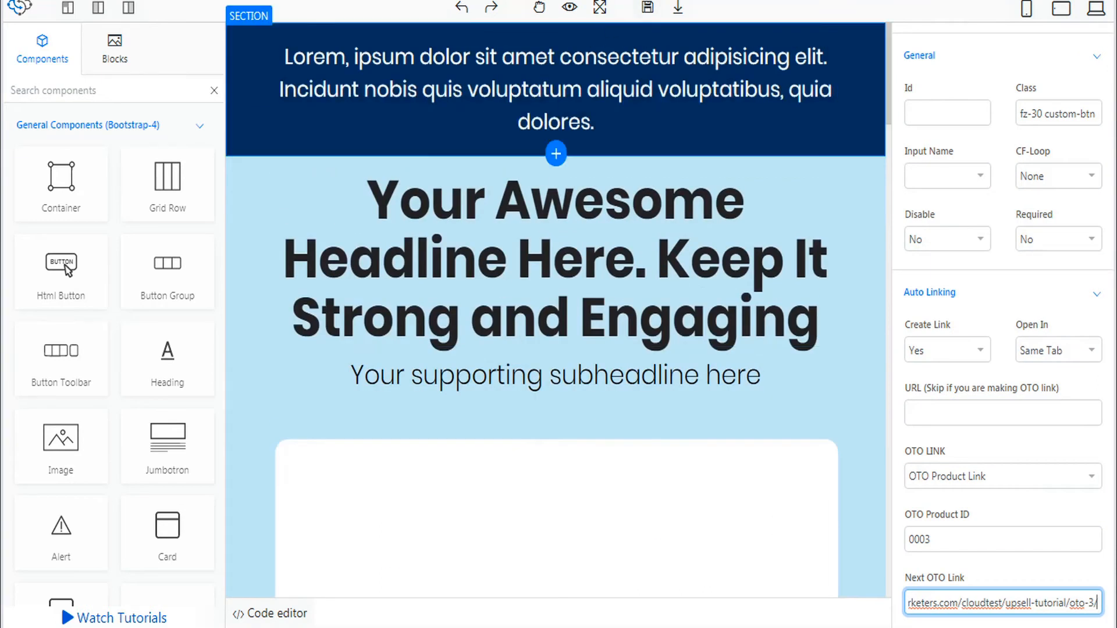
click(649, 11)
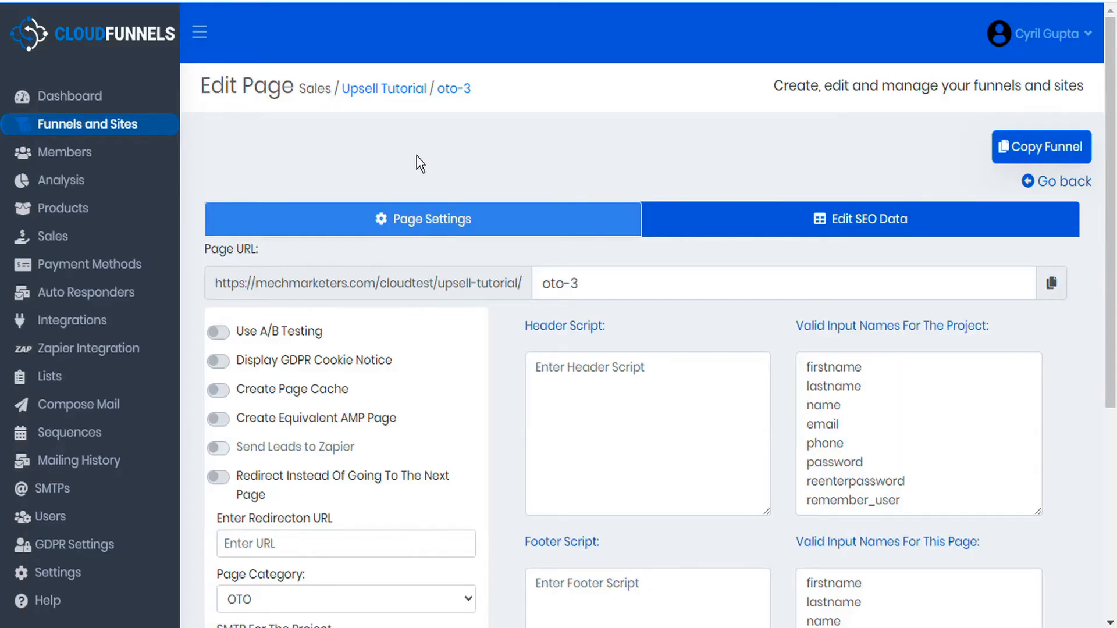
Return to the funnel, open the OTO-3 page in the page editor, and select its "Start Now" button
click(1055, 183)
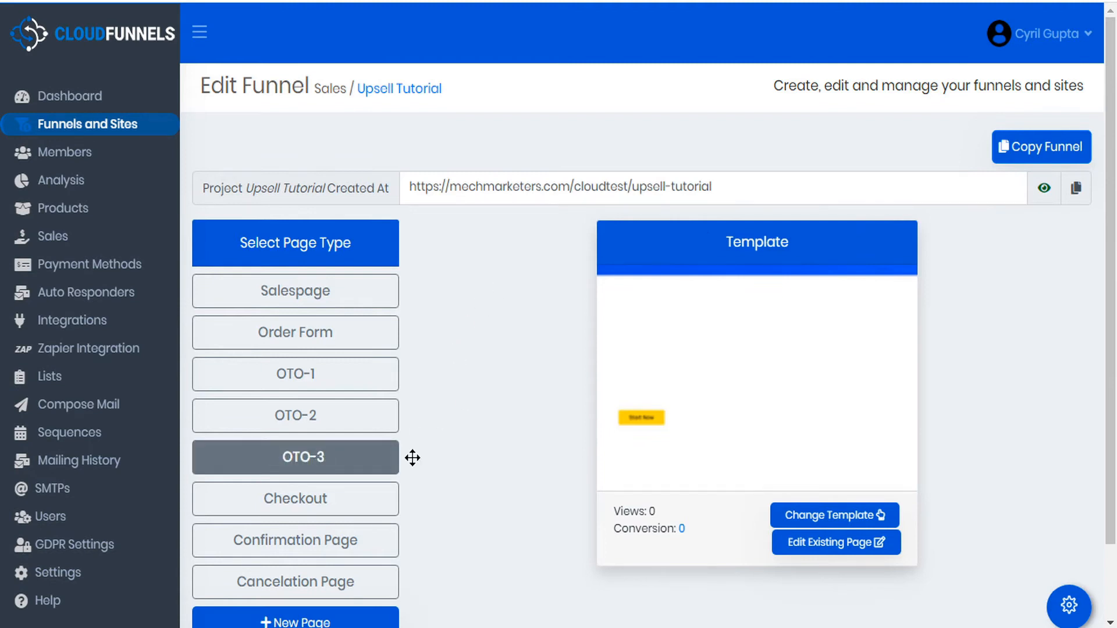
click(836, 548)
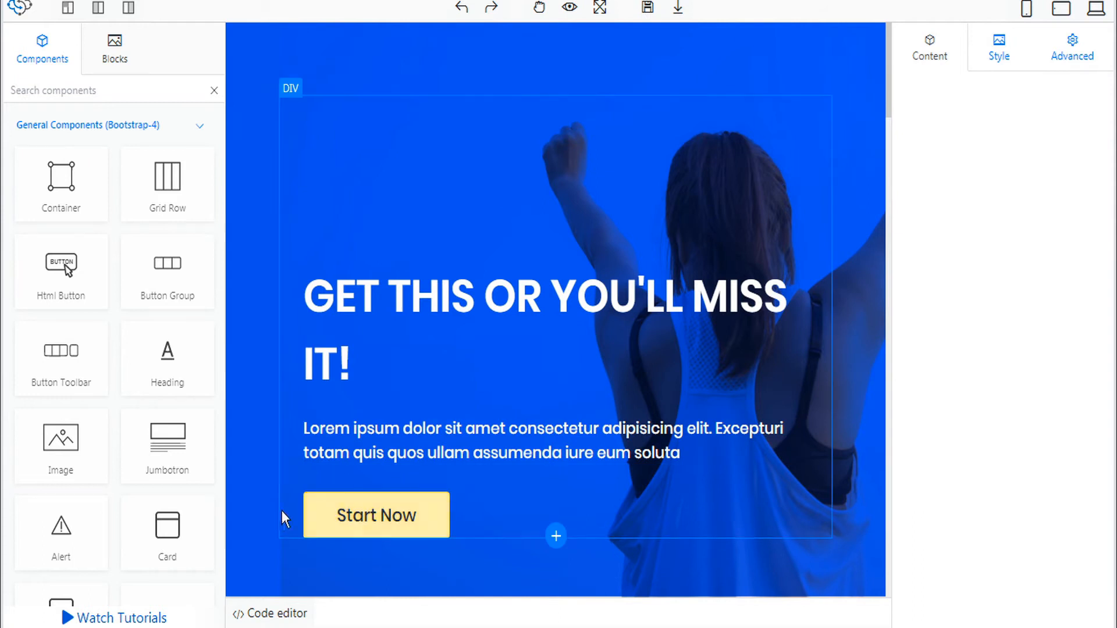
click(365, 526)
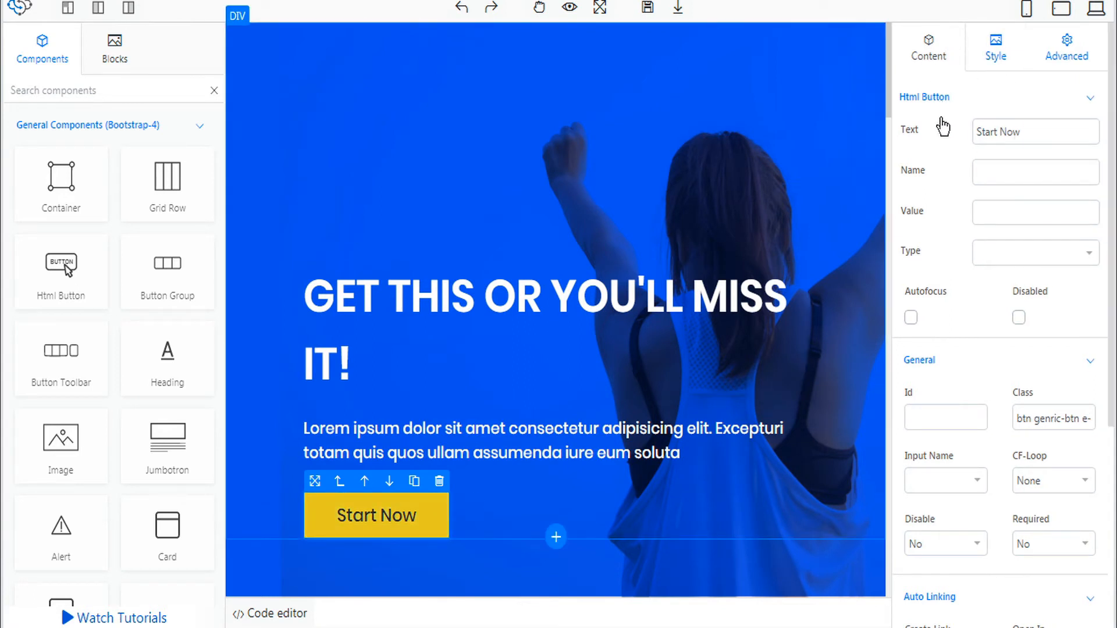
Enable link creation for the "Start Now" button and set its OTO link type to OTO Product Link
scroll(948, 155, down, 5)
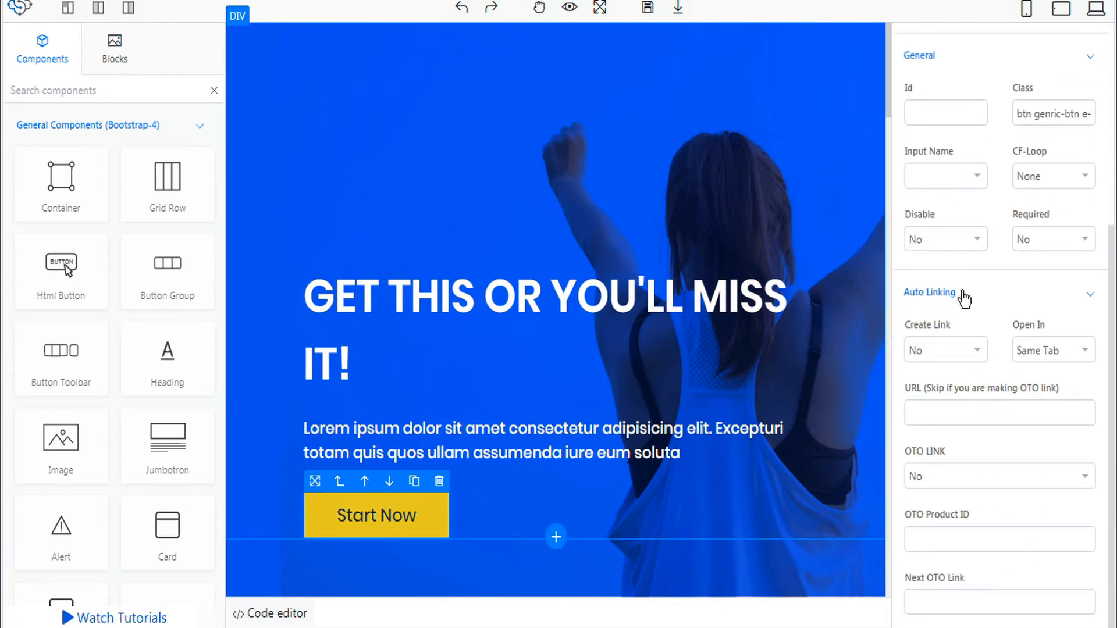
click(977, 353)
click(951, 375)
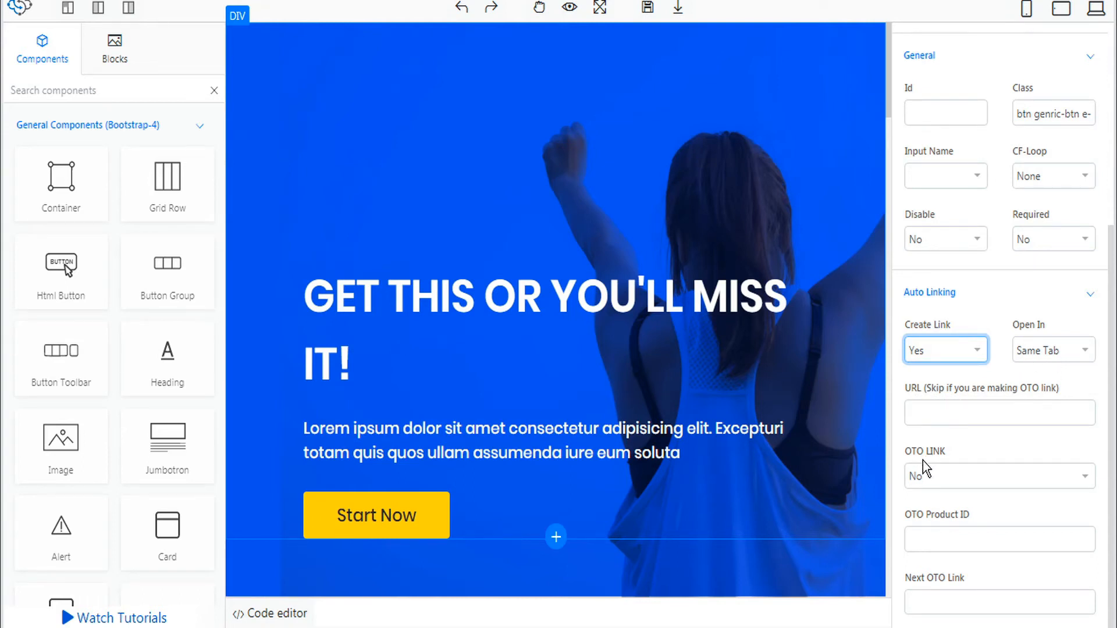
click(937, 478)
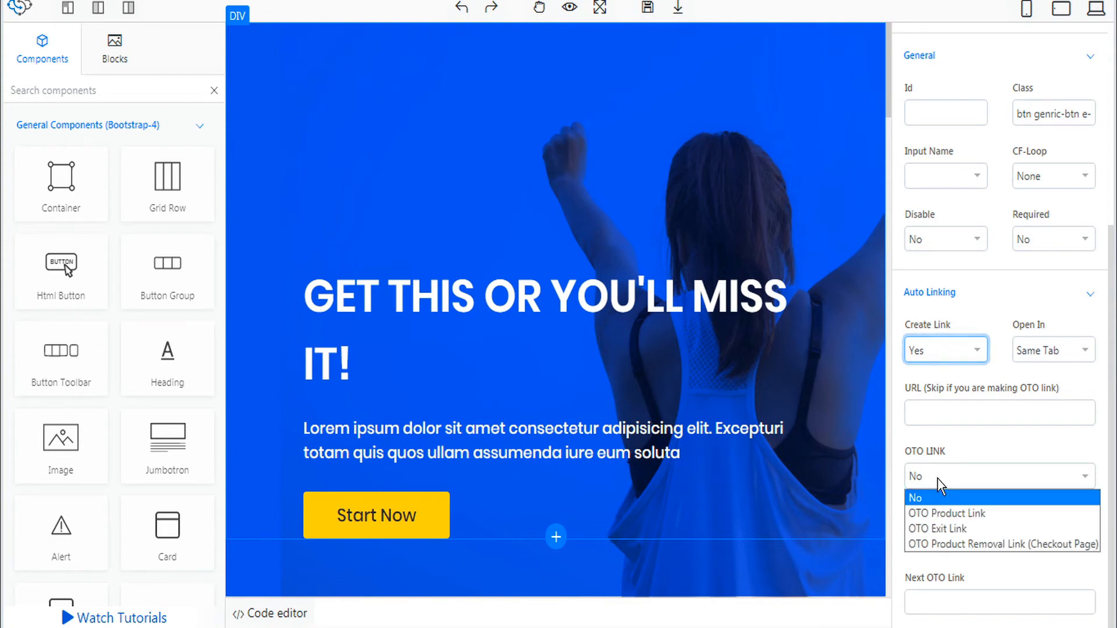
click(943, 513)
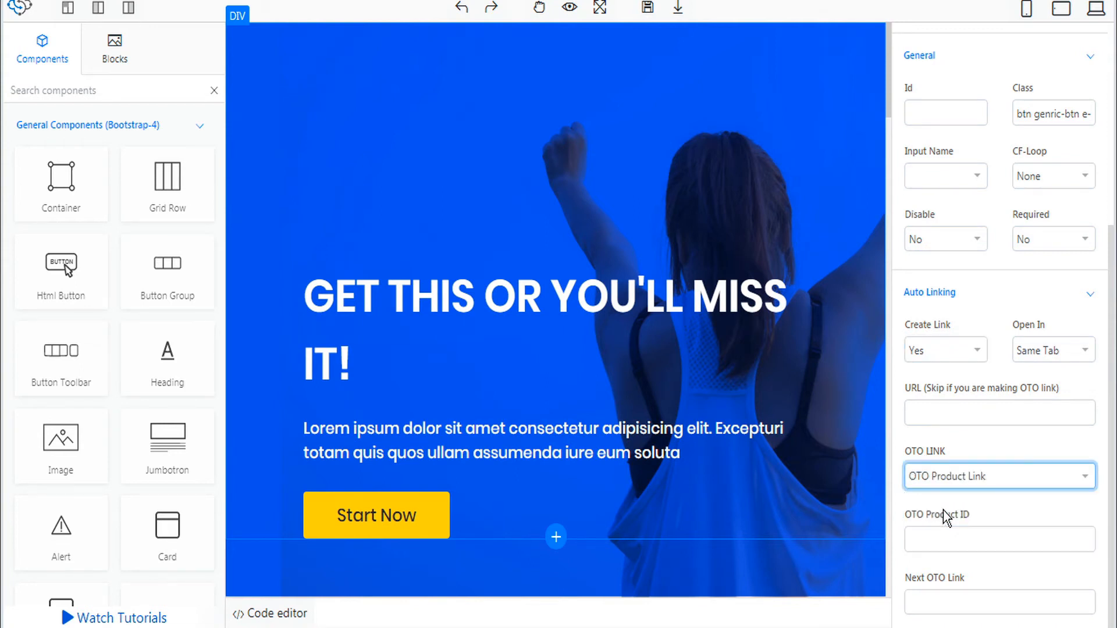
Look up the OTO-3 product's ID in the product list and enter 0004 as the button's OTO Product ID
click(941, 538)
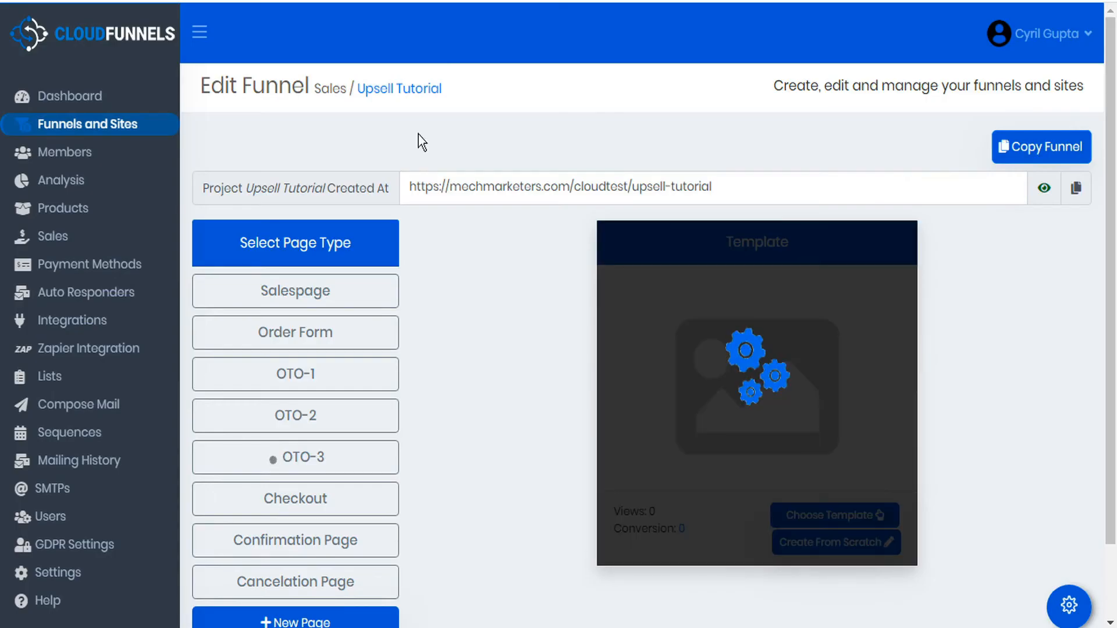
click(63, 208)
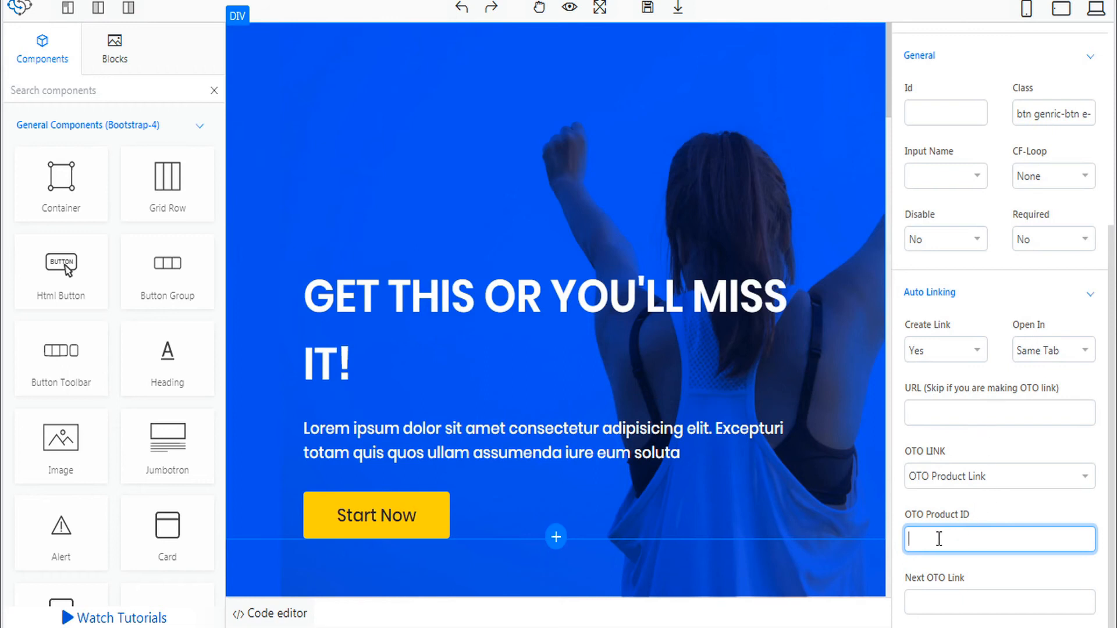
text(0004)
Copy the Checkout page's URL from its page settings, paste it as the OTO-3 button's Next OTO Link, and save the page
click(945, 601)
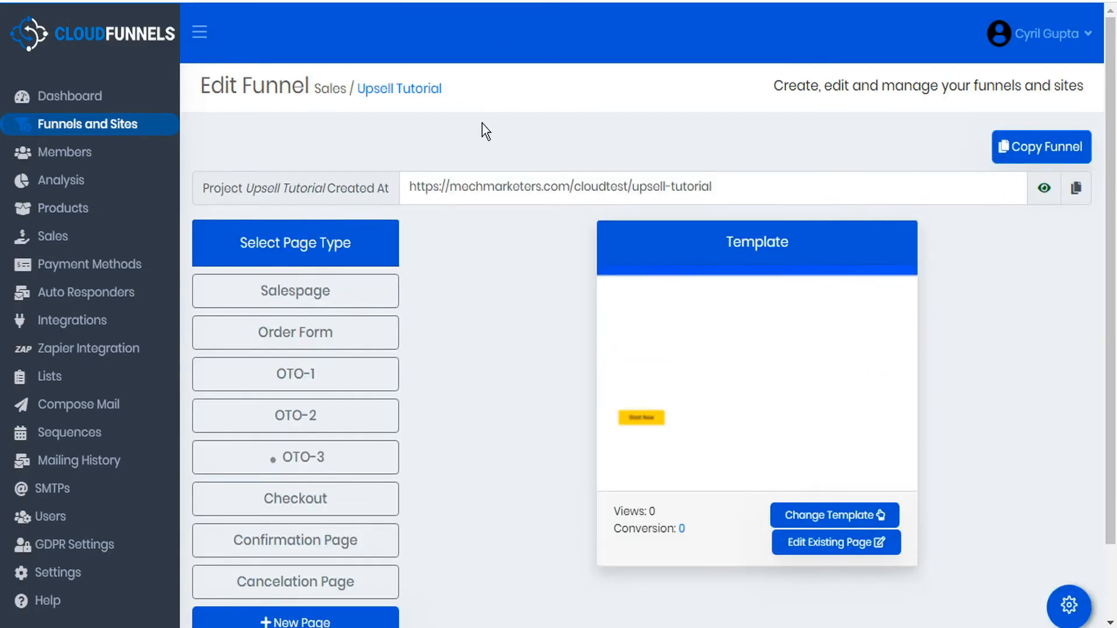
drag(326, 374, 312, 498)
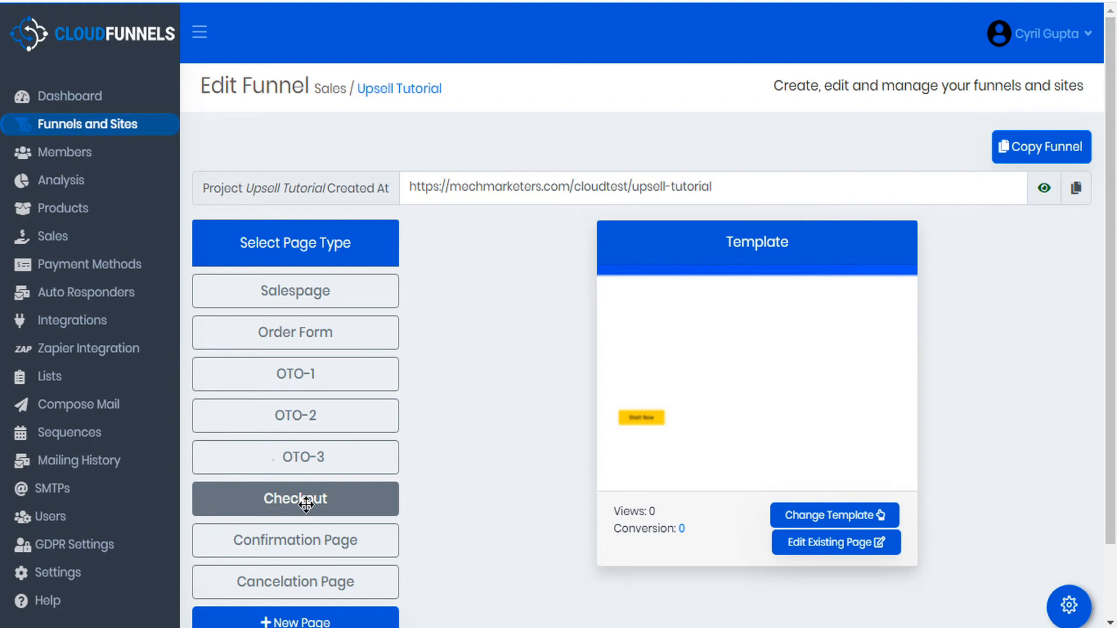
click(326, 499)
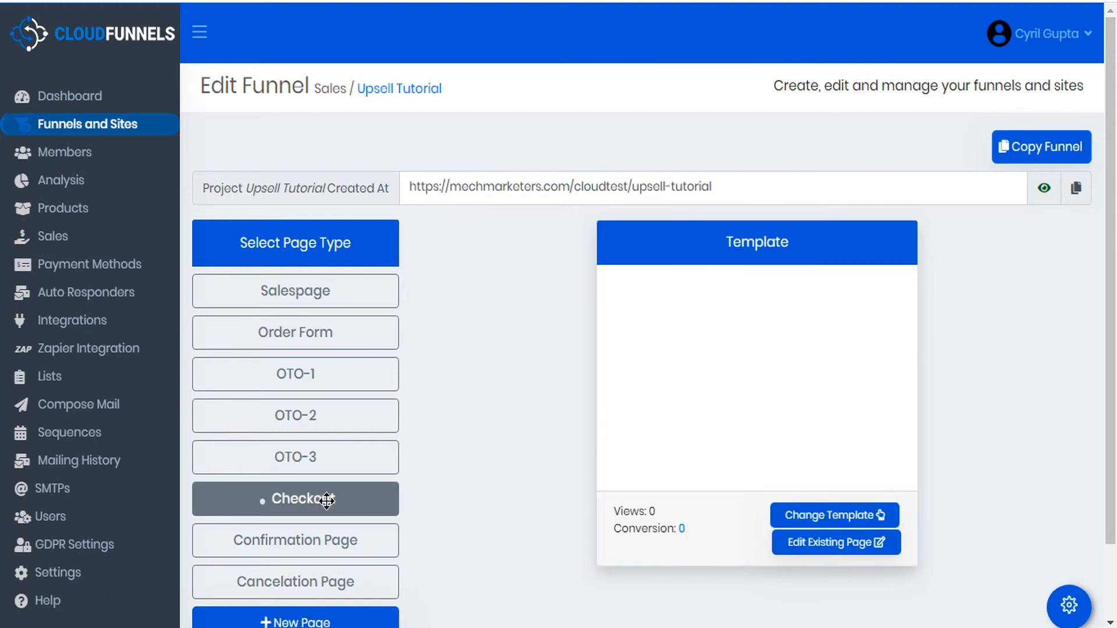
click(1071, 608)
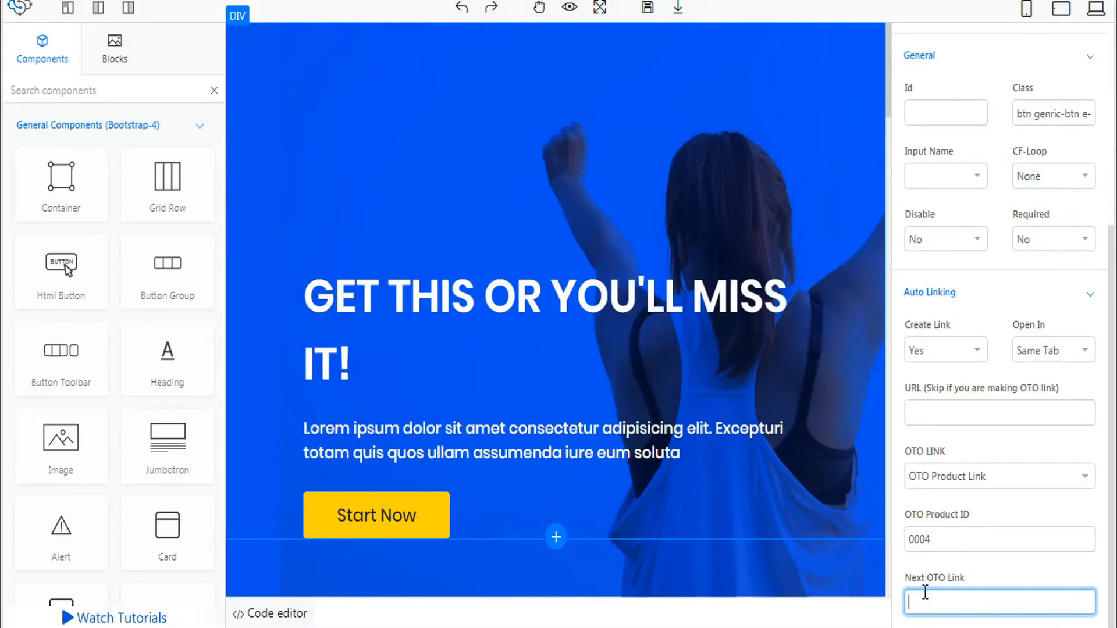
key(ctrl+v)
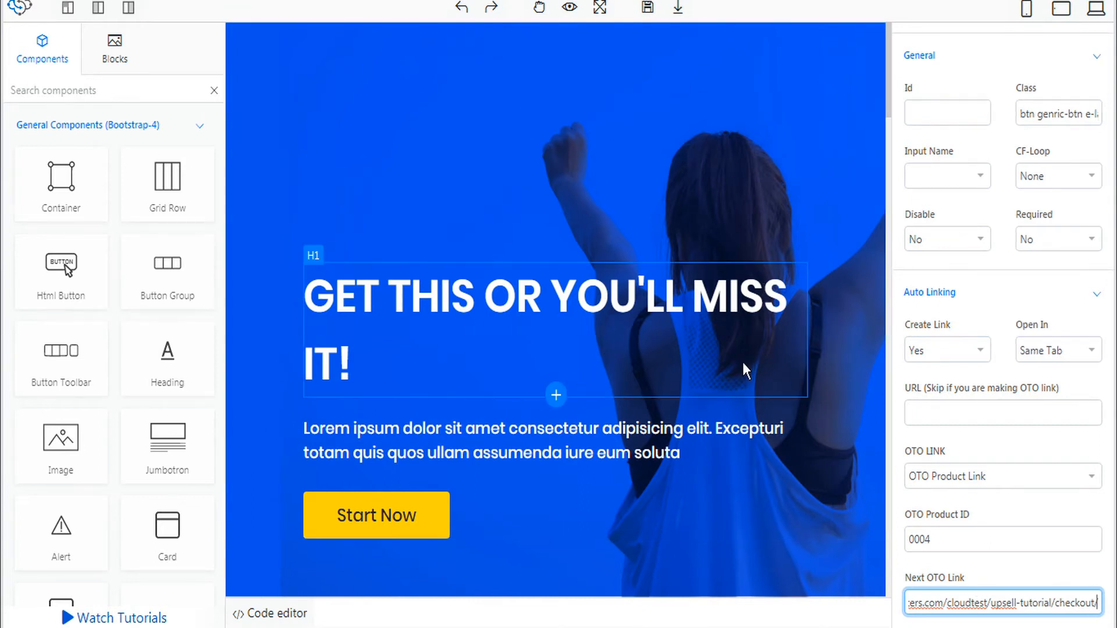
click(649, 12)
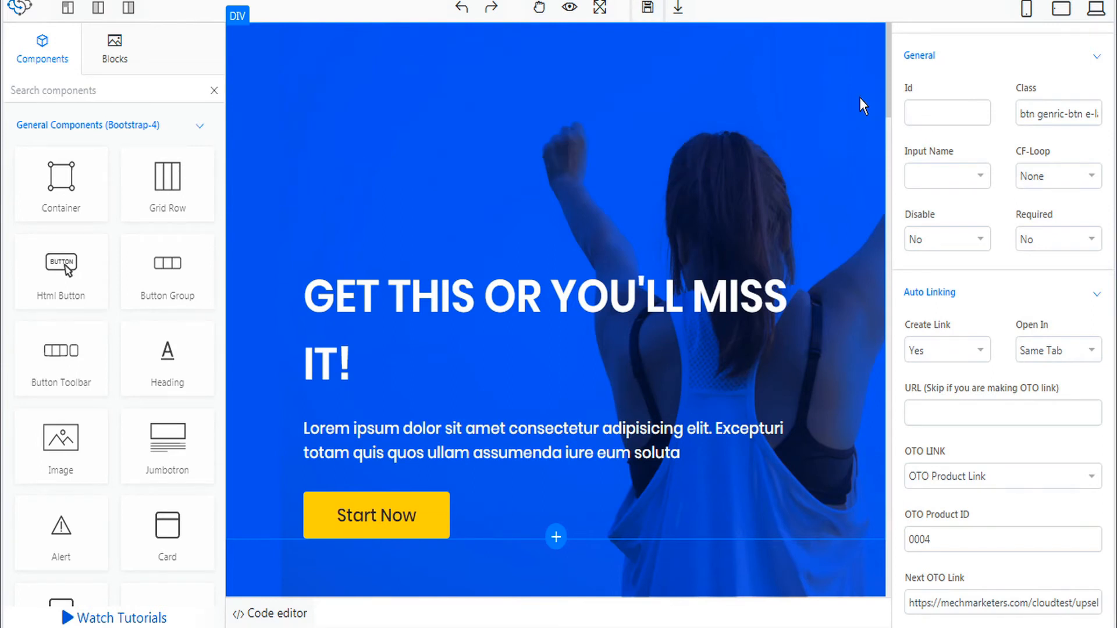
Enable link creation for the "No thanks, Bring me to the checkout page" button in the OTO-3 page's closing section
scroll(860, 96, down, 5)
scroll(857, 96, down, 20)
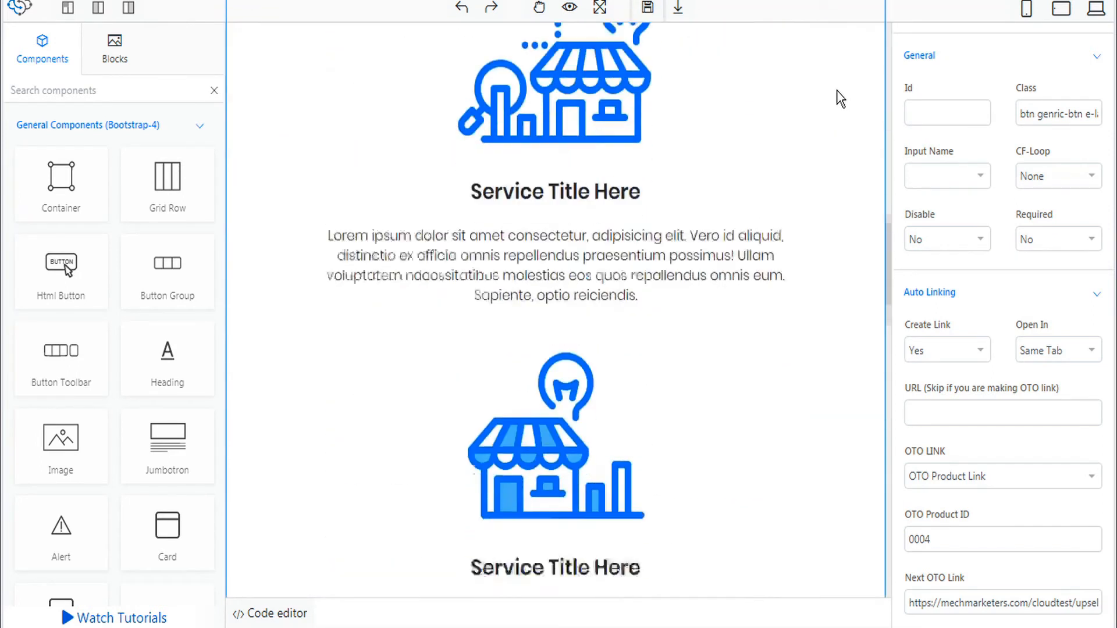
scroll(816, 89, down, 18)
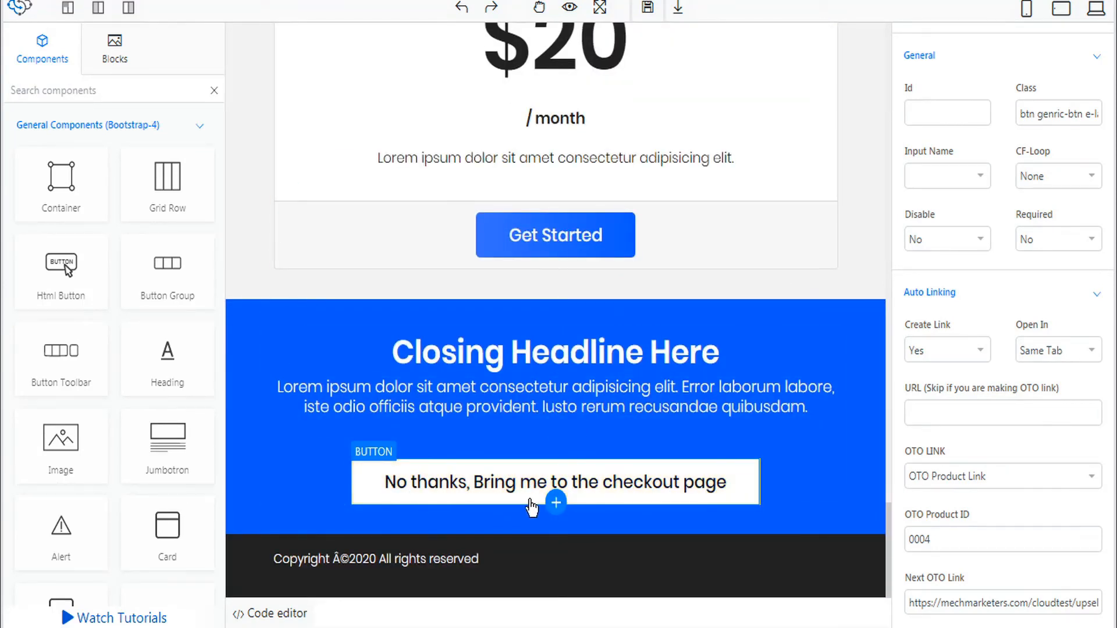
click(743, 490)
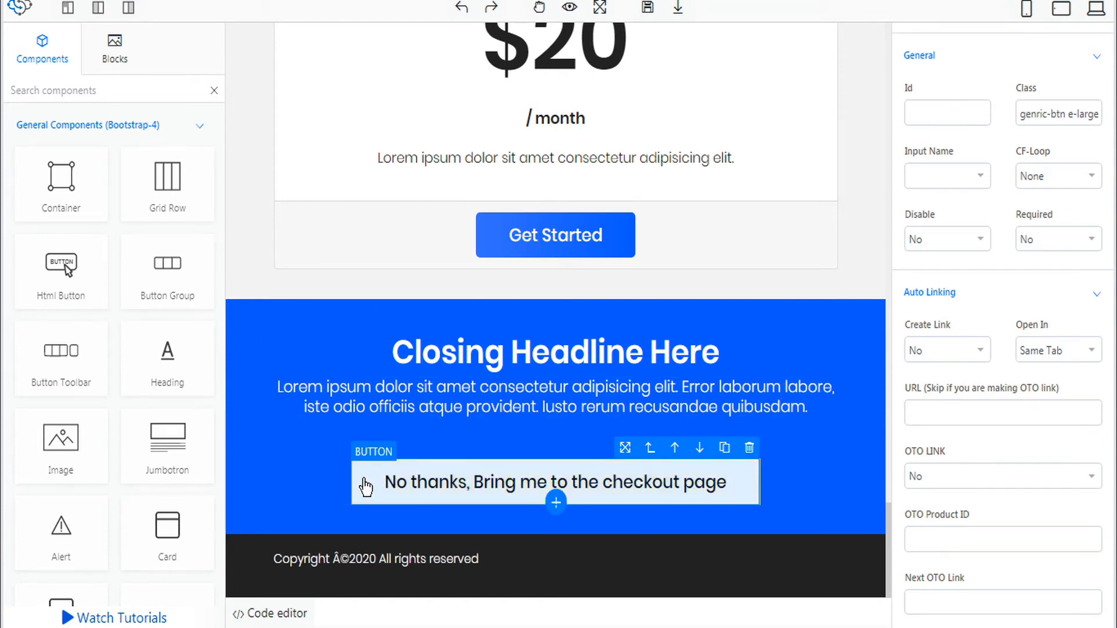
scroll(989, 445, up, 5)
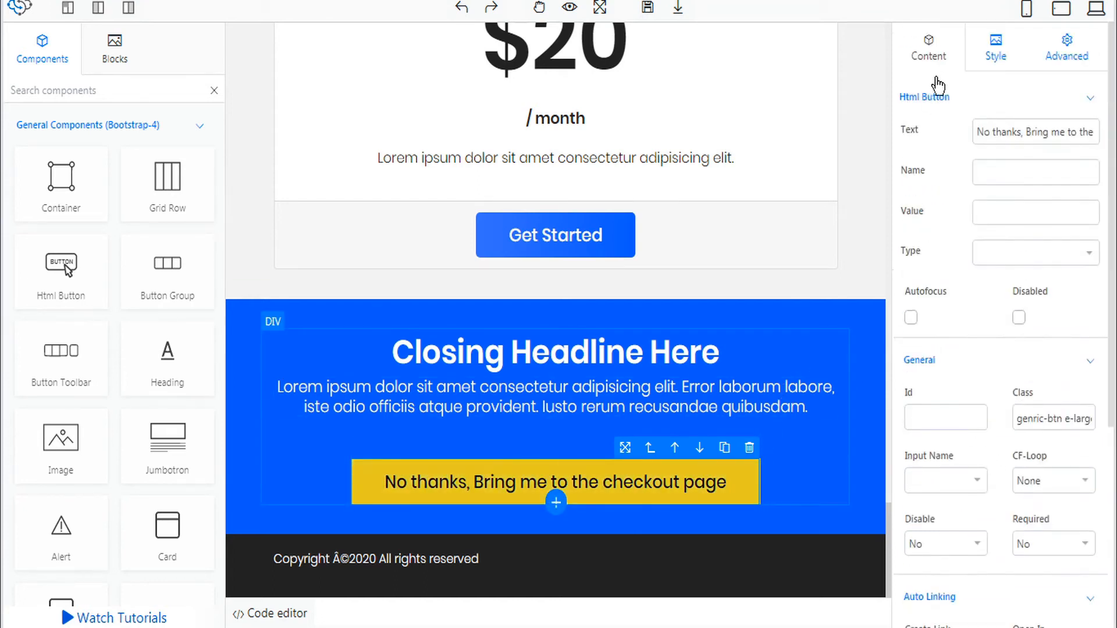
scroll(955, 221, down, 1)
scroll(955, 221, up, 1)
scroll(959, 147, down, 5)
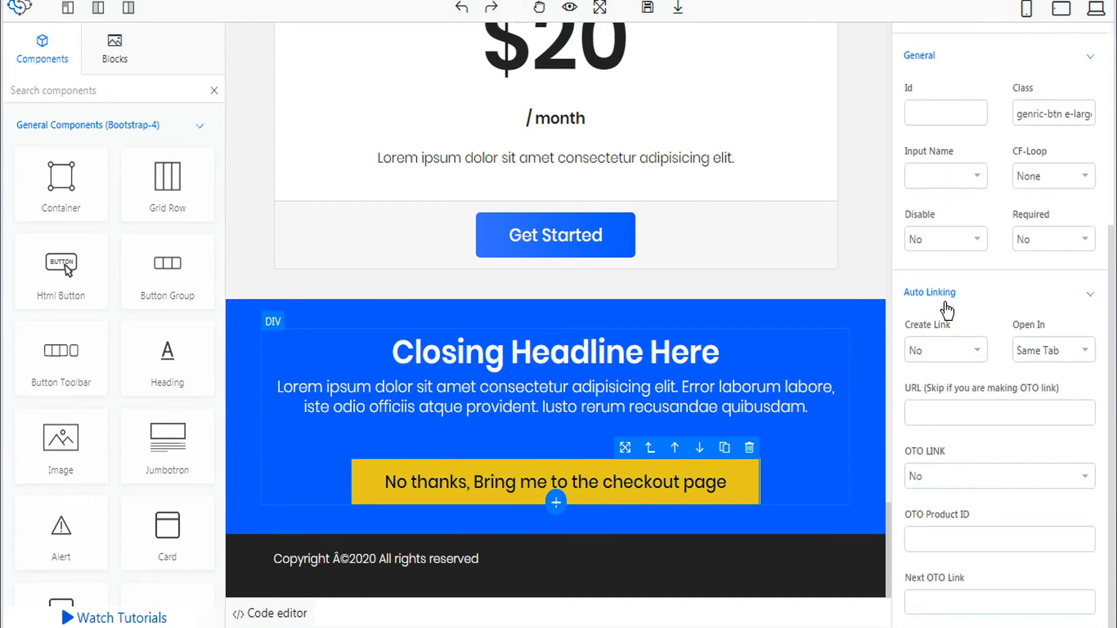
click(976, 352)
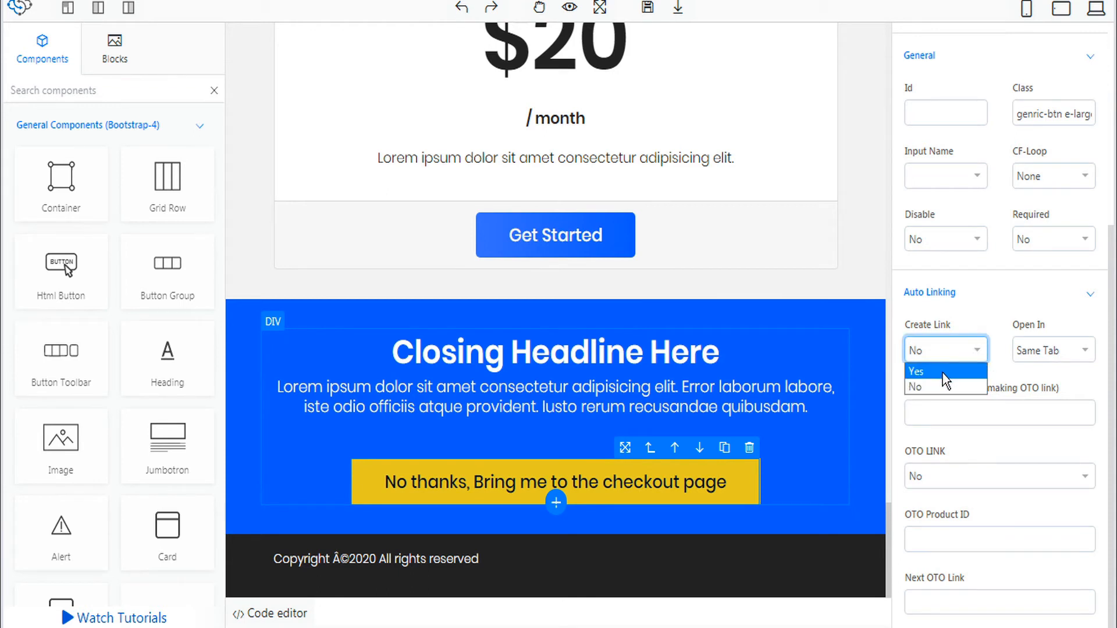
click(957, 369)
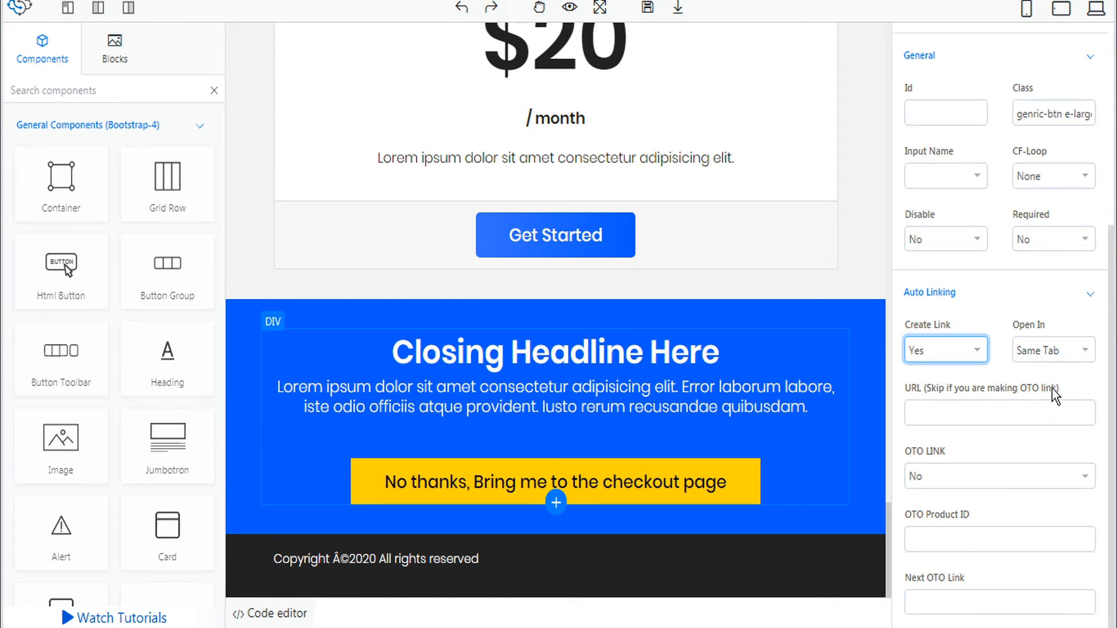
Set the "No thanks" button's OTO link type to OTO Exit Link and save the page
click(935, 415)
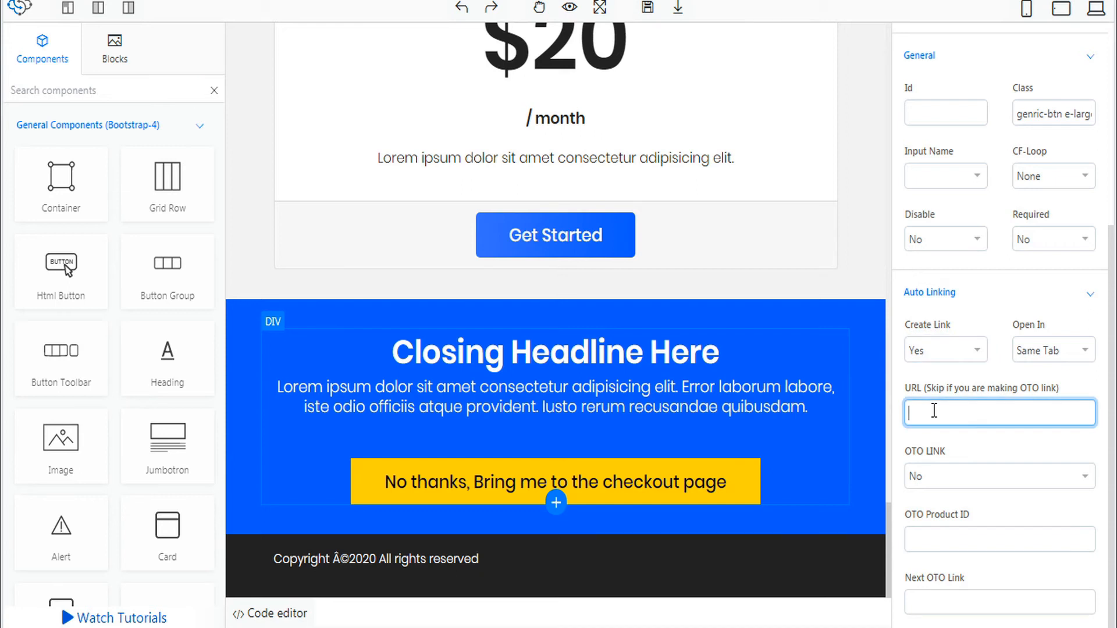
click(945, 473)
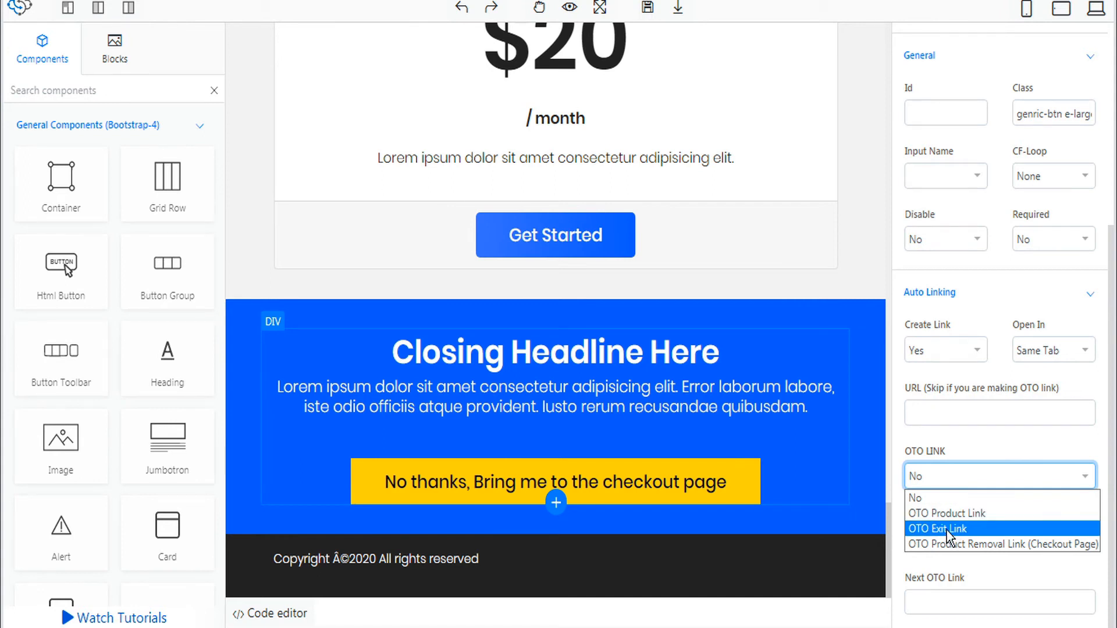
click(948, 530)
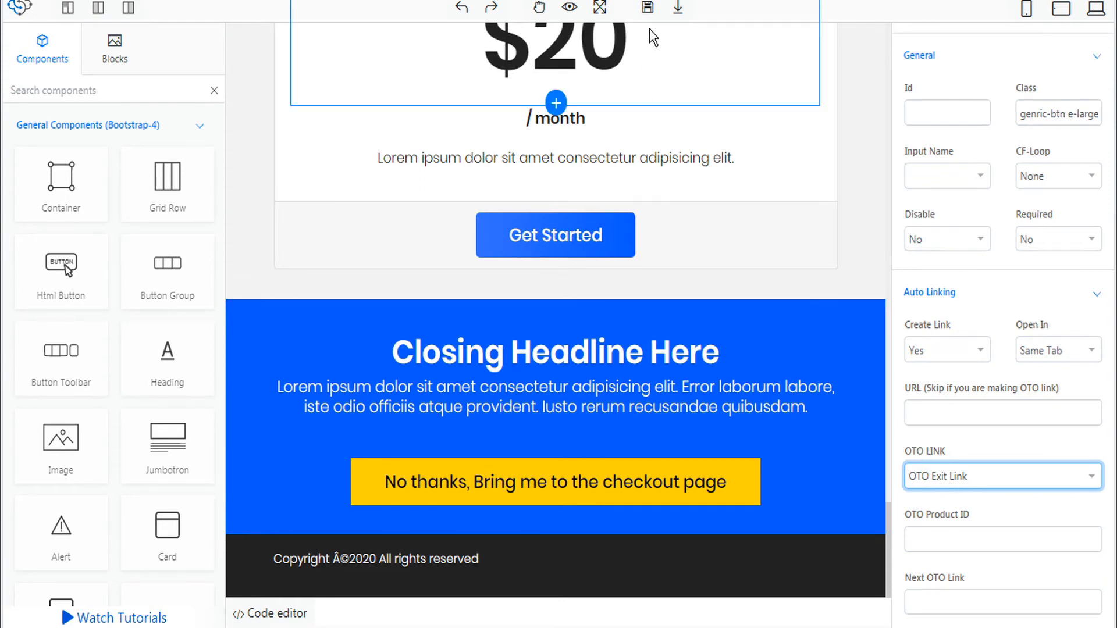
click(648, 9)
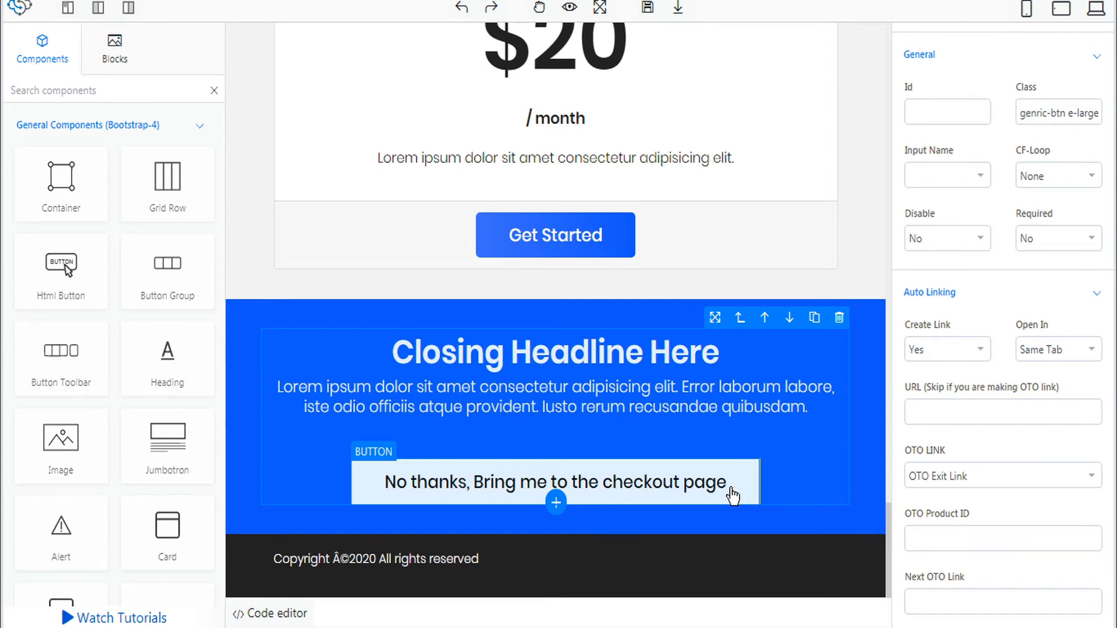
Change the price heading in the monthly pricing block to $1 and select the "Get Started" button below it
scroll(732, 496, up, 2)
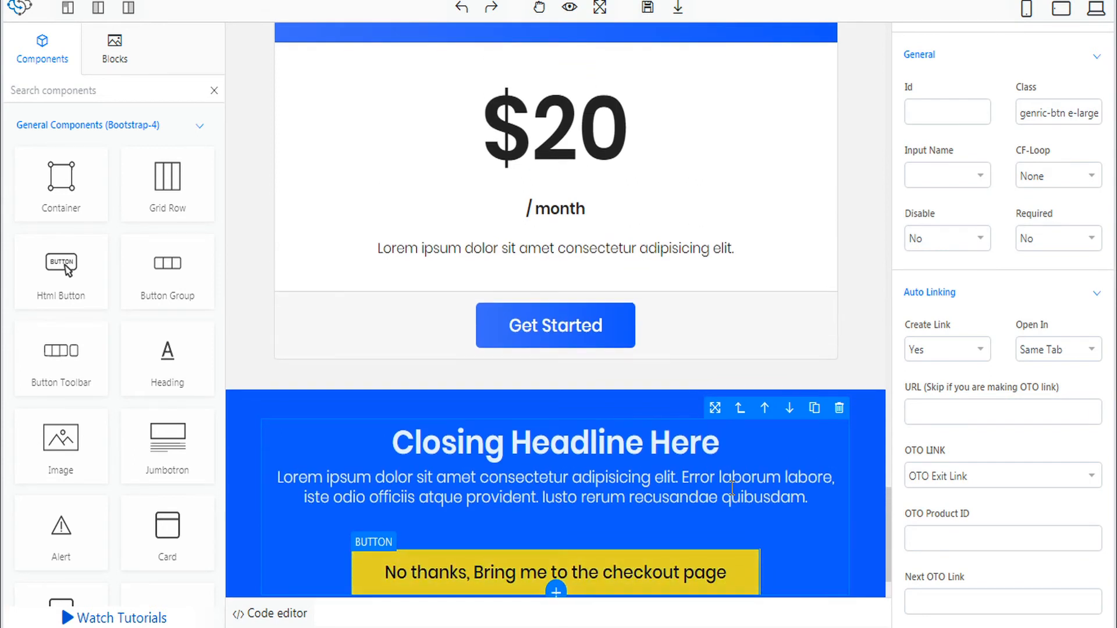
click(576, 128)
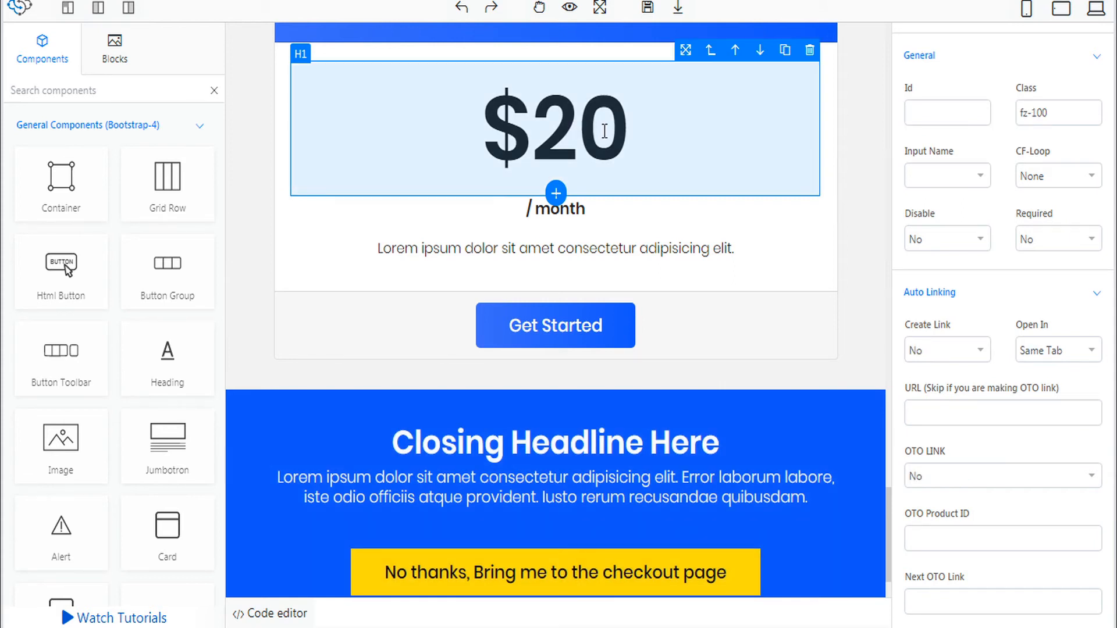
double_click(599, 132)
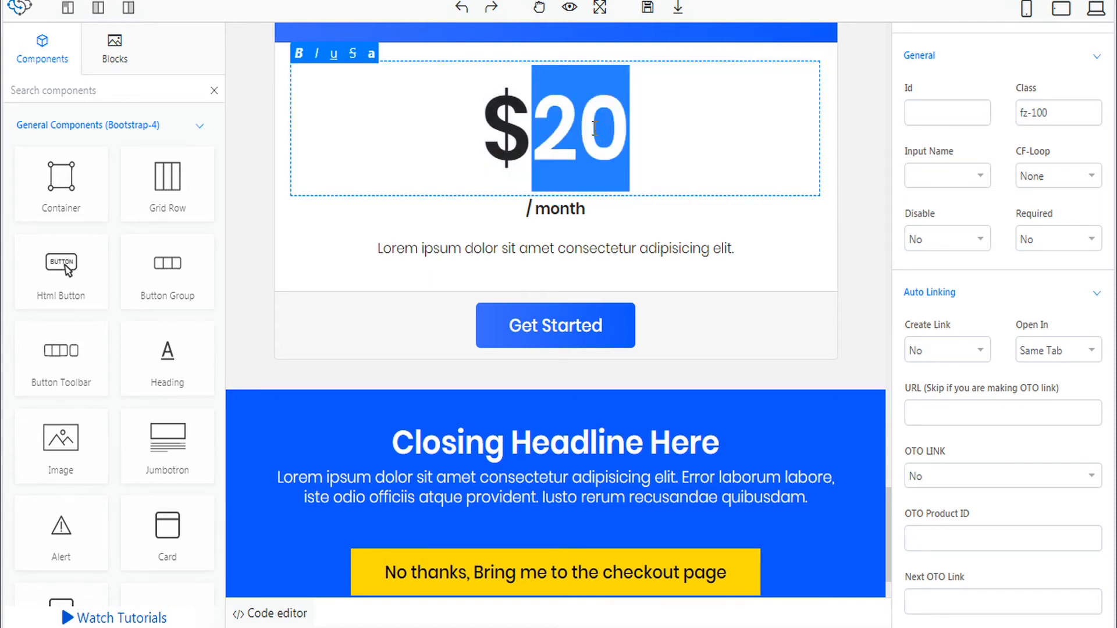
text(1)
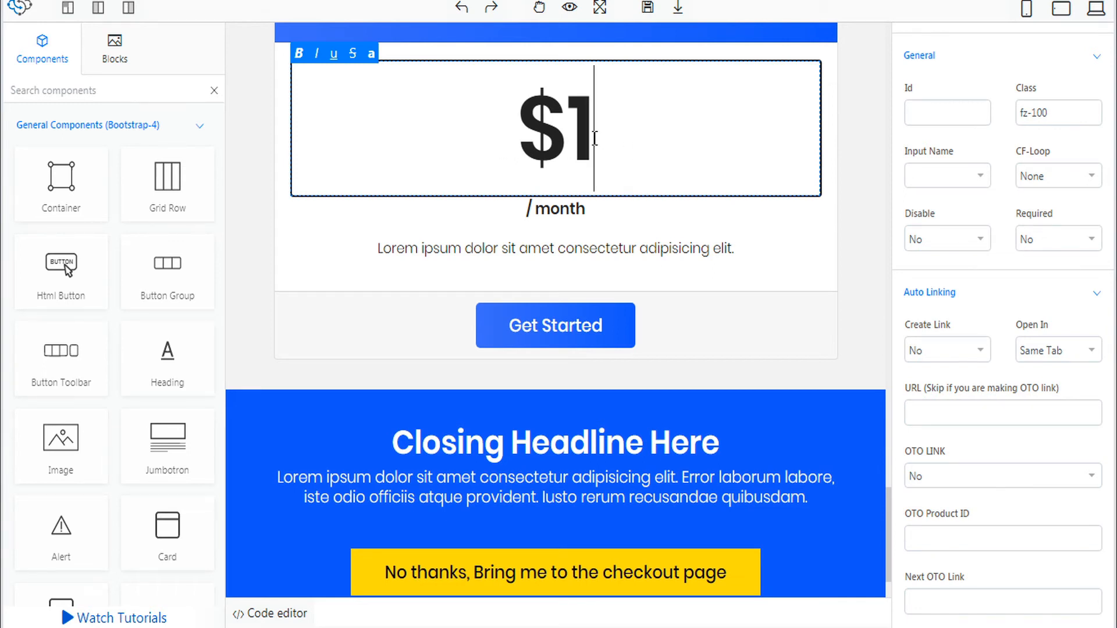
click(622, 335)
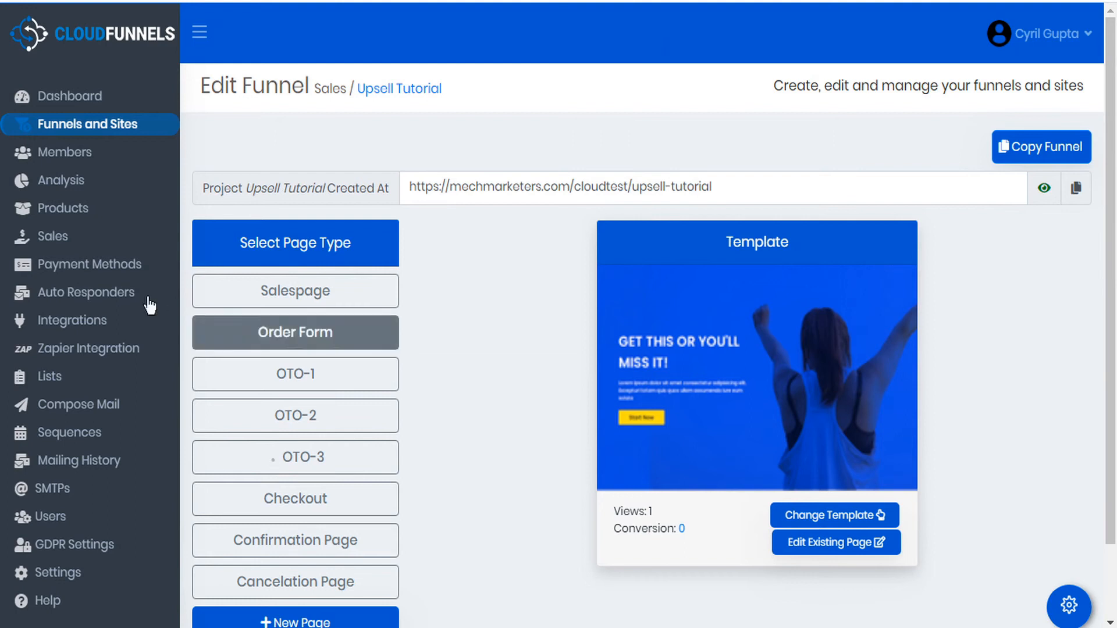
Open the product list in a new tab and create a product titled Downsell with ID 0005 and price 1
right_click(74, 208)
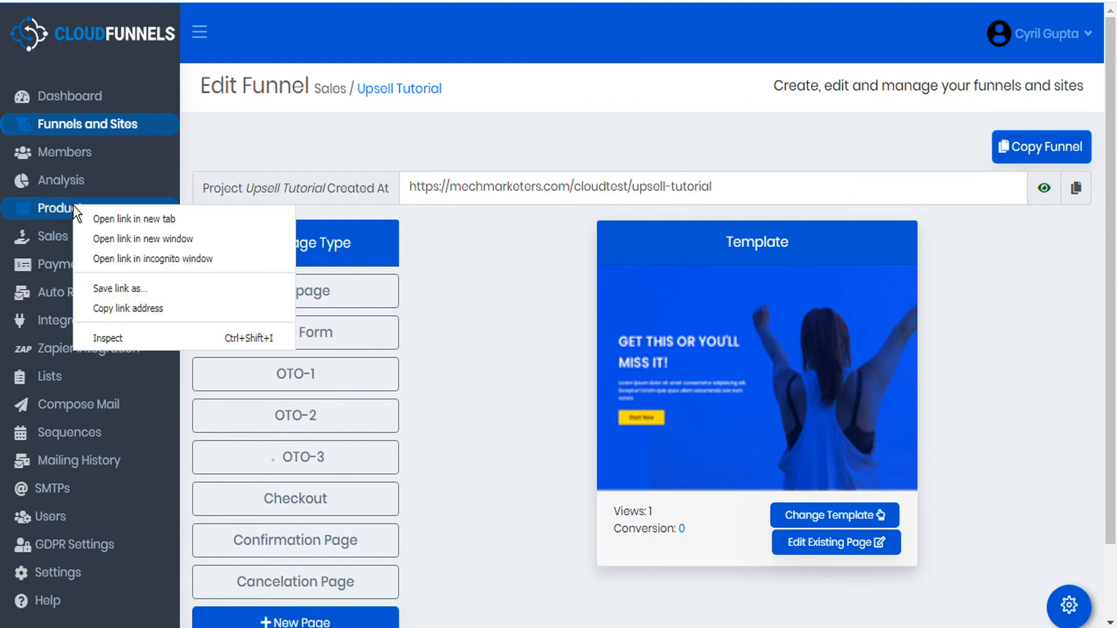
click(120, 219)
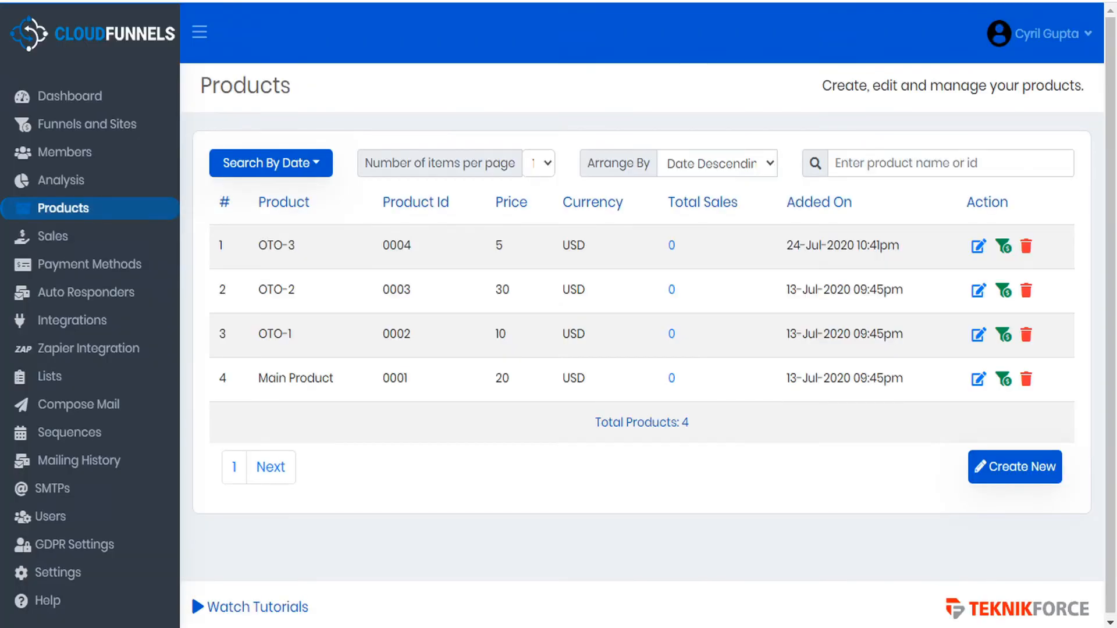
click(1019, 476)
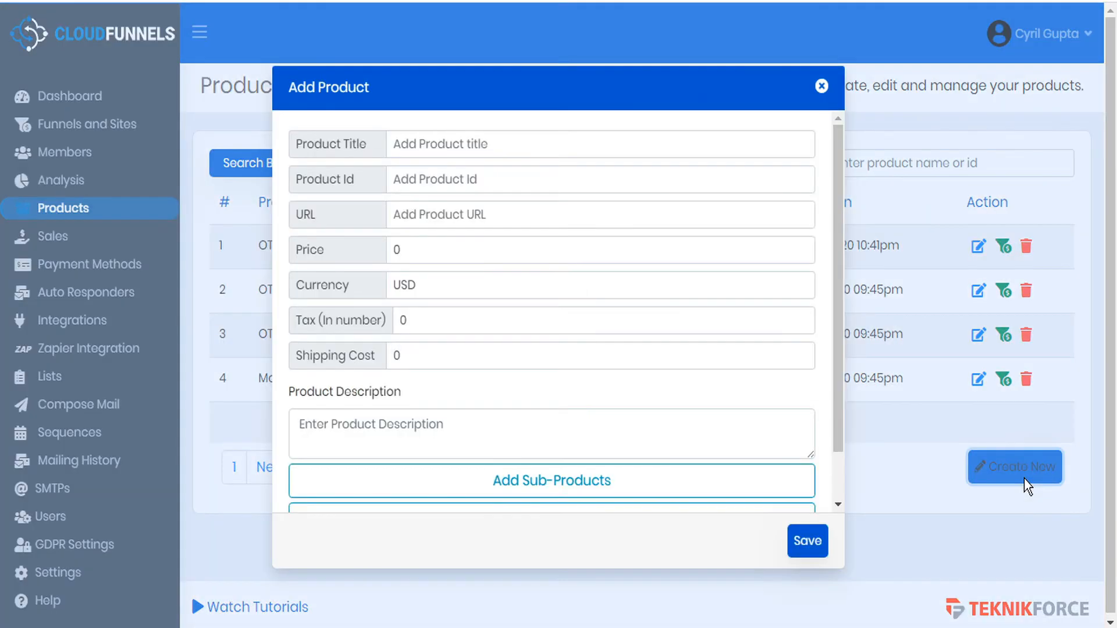
click(495, 146)
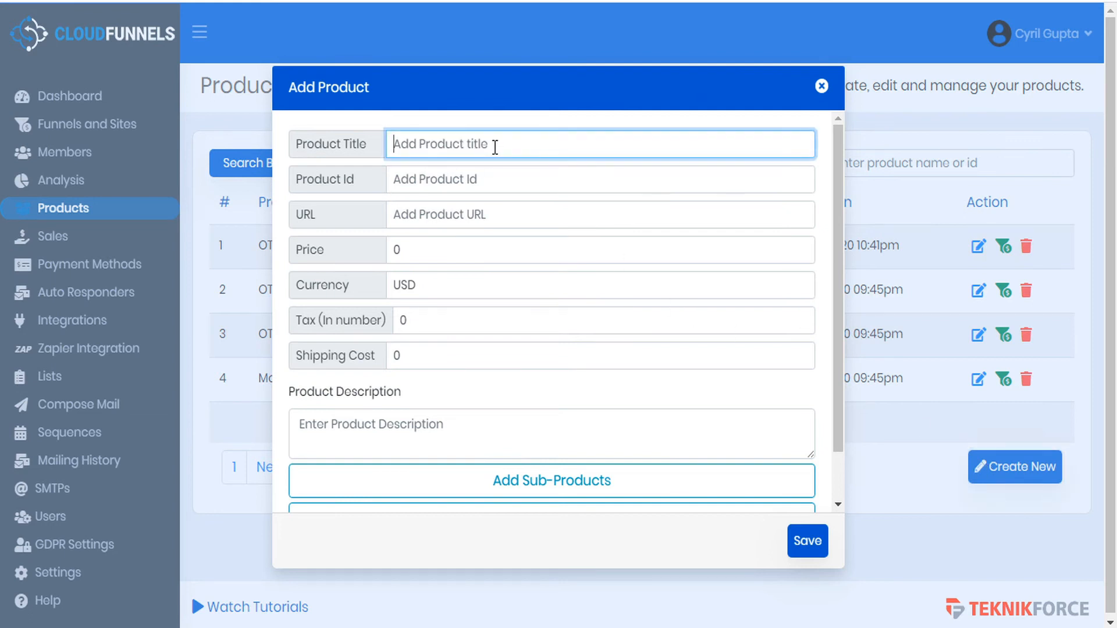
text(Downsell)
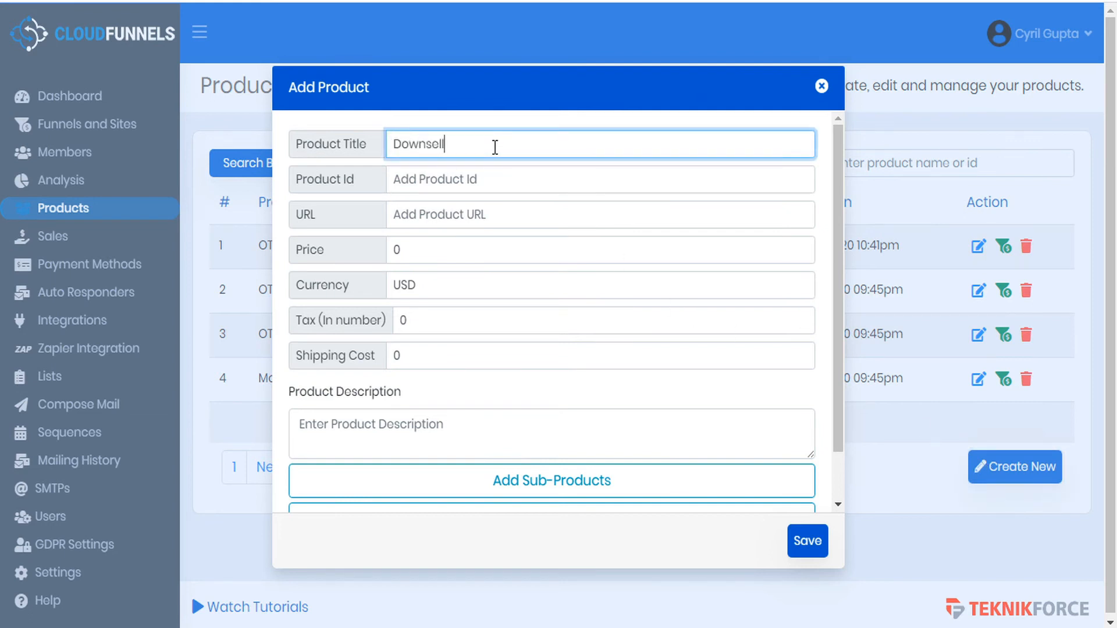
double_click(407, 250)
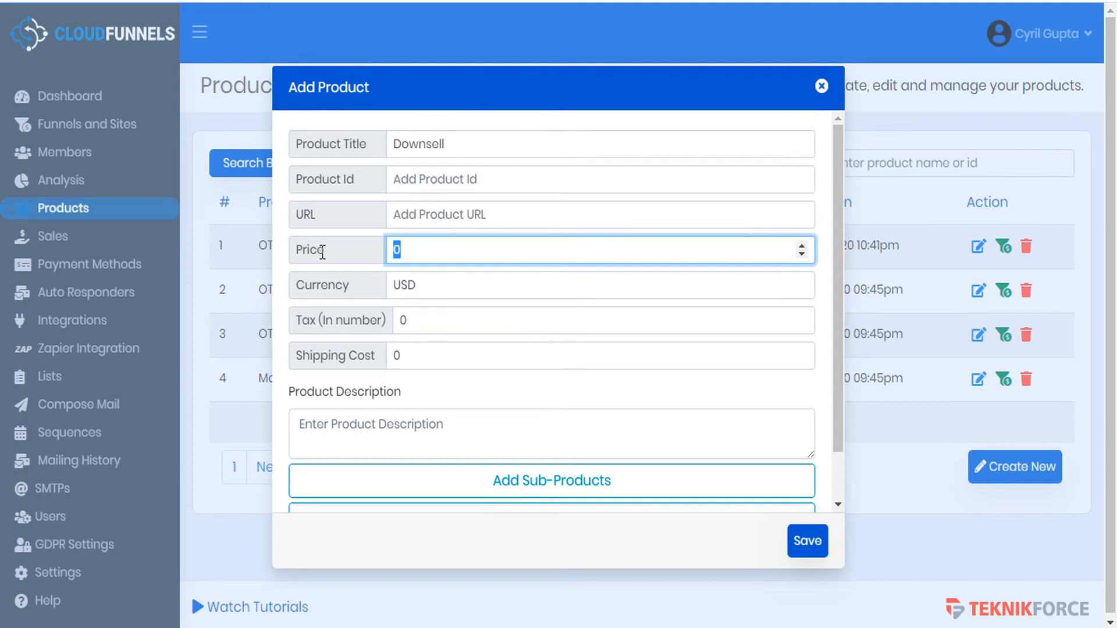
text(1)
click(388, 182)
text(000)
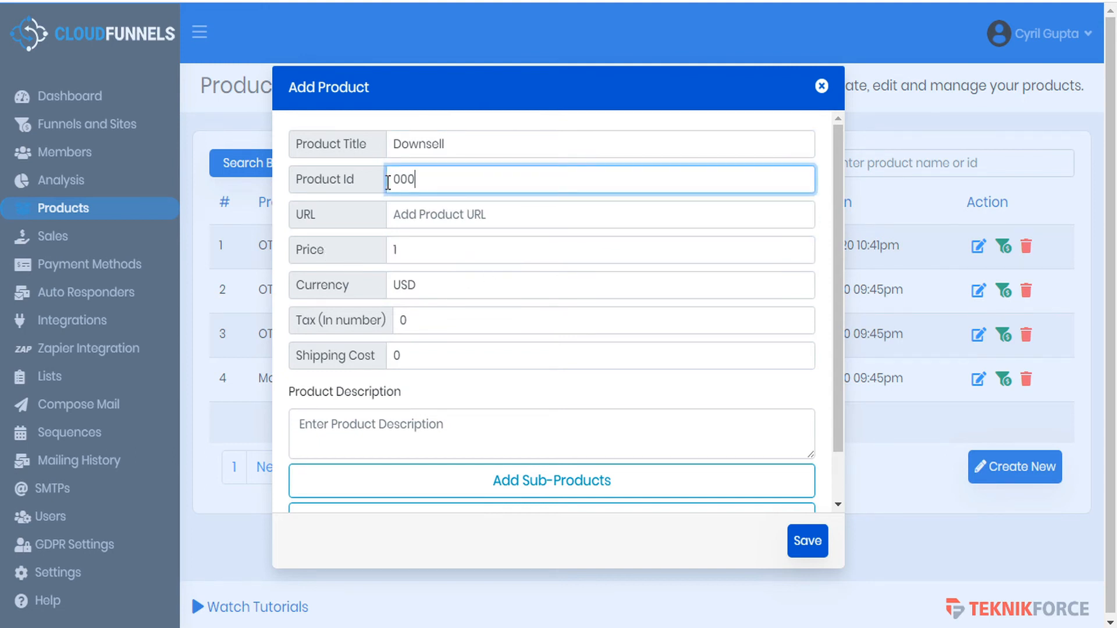
text(5)
click(810, 544)
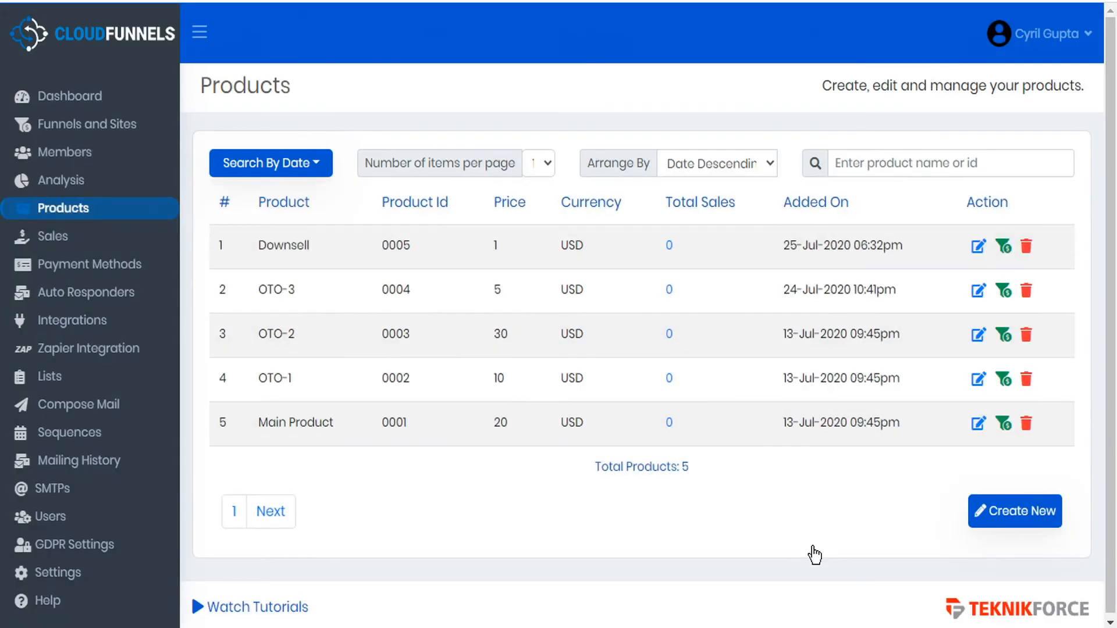
Edit the Main Product to include Downsell as an optional product, and save it
click(979, 423)
scroll(486, 457, down, 1)
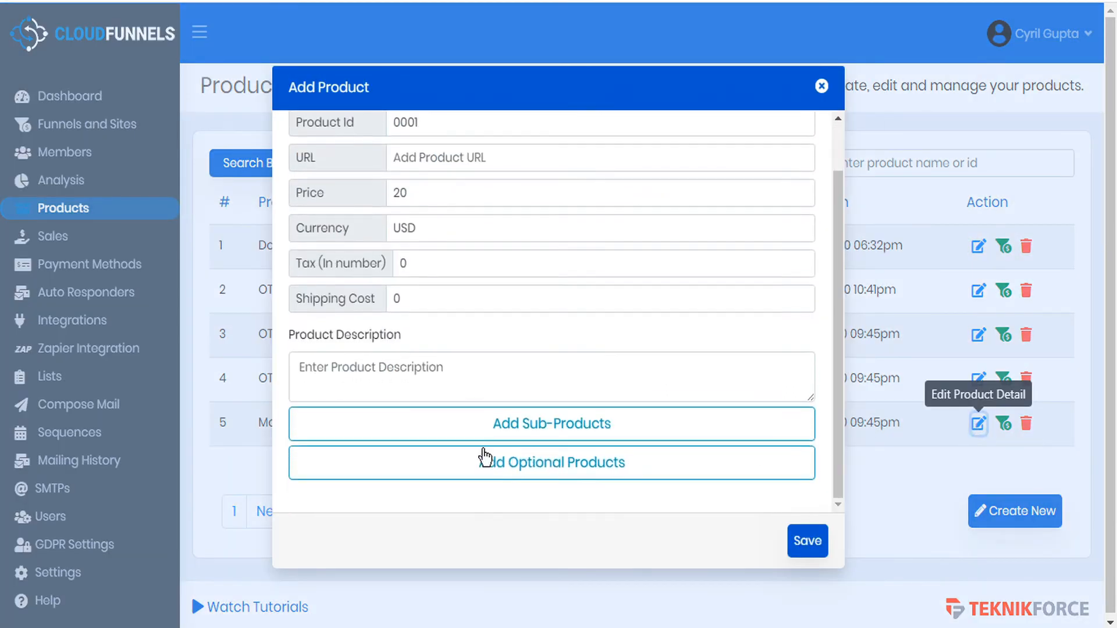
click(545, 476)
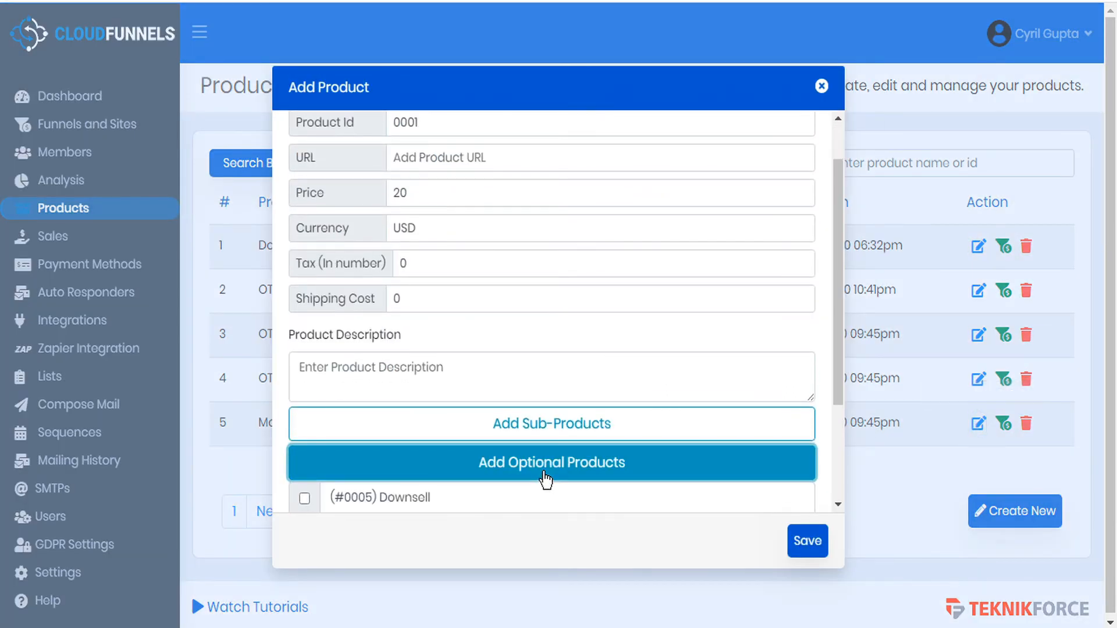
click(304, 498)
click(791, 549)
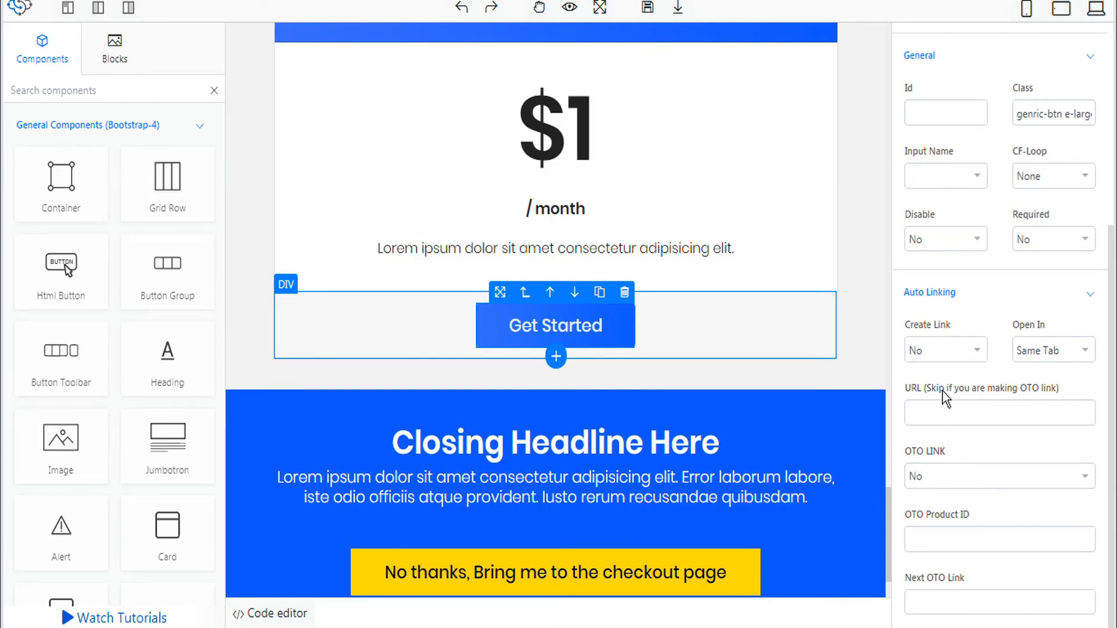
Enable link creation for the OTO-3 page's "Get Started" button and set its OTO link type to OTO Product Link
click(978, 352)
click(951, 371)
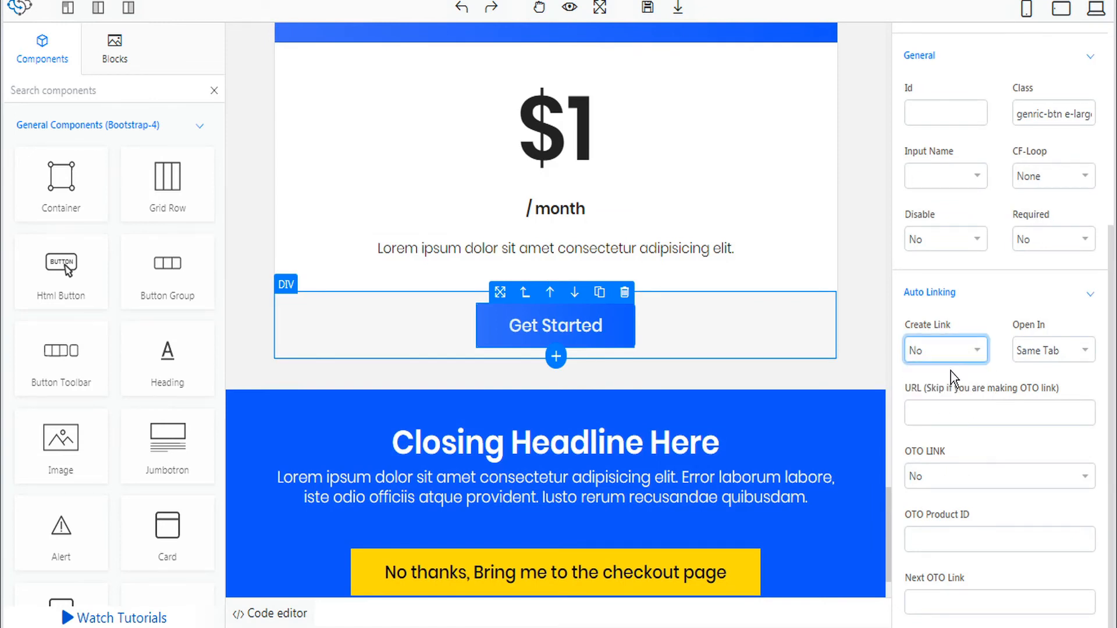
click(951, 481)
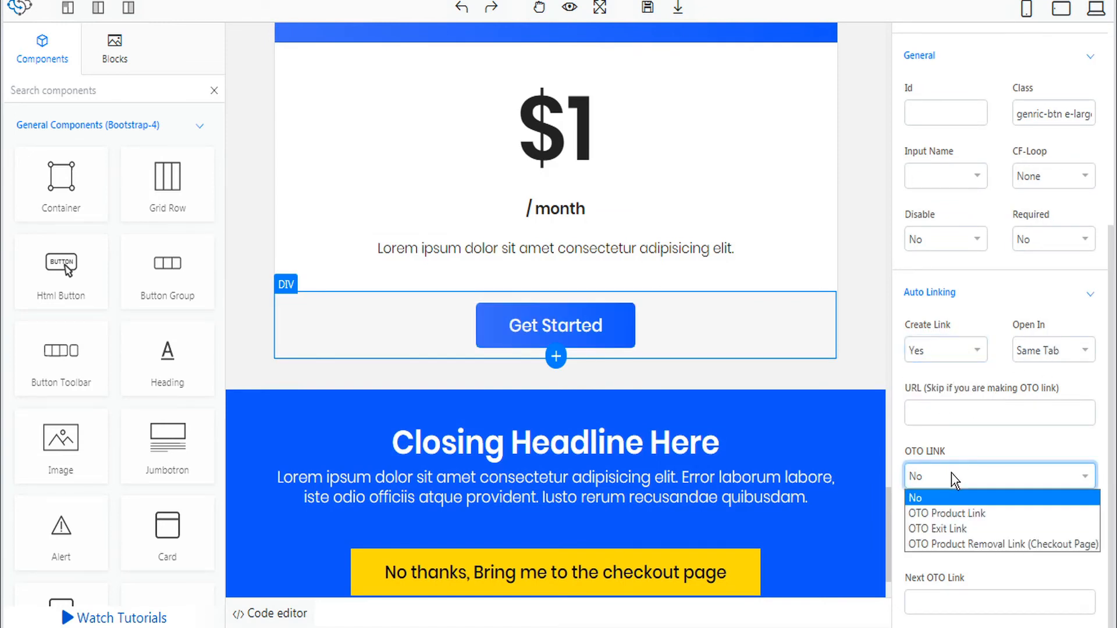
click(948, 514)
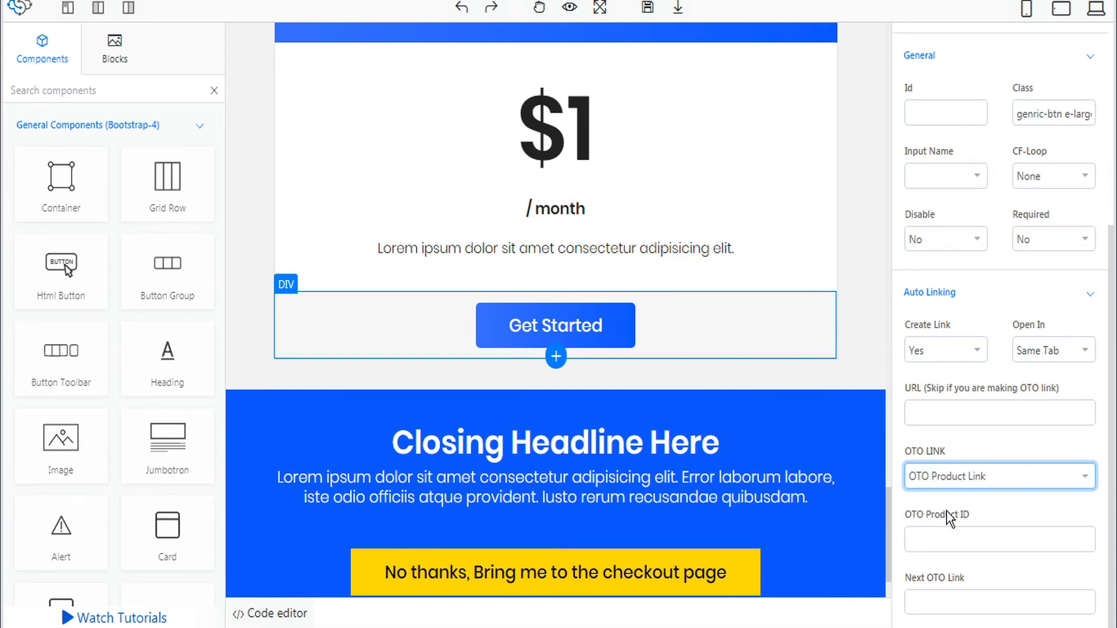
click(917, 535)
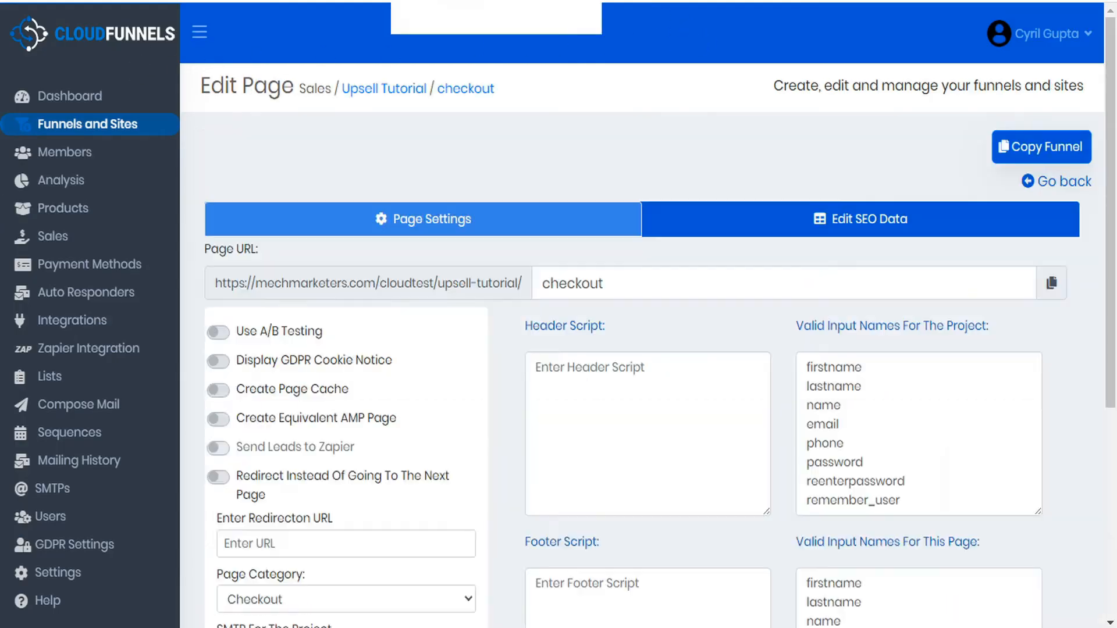
Return to the funnel, open the existing Checkout page for editing, and bring up the Help section in a new tab
click(1071, 184)
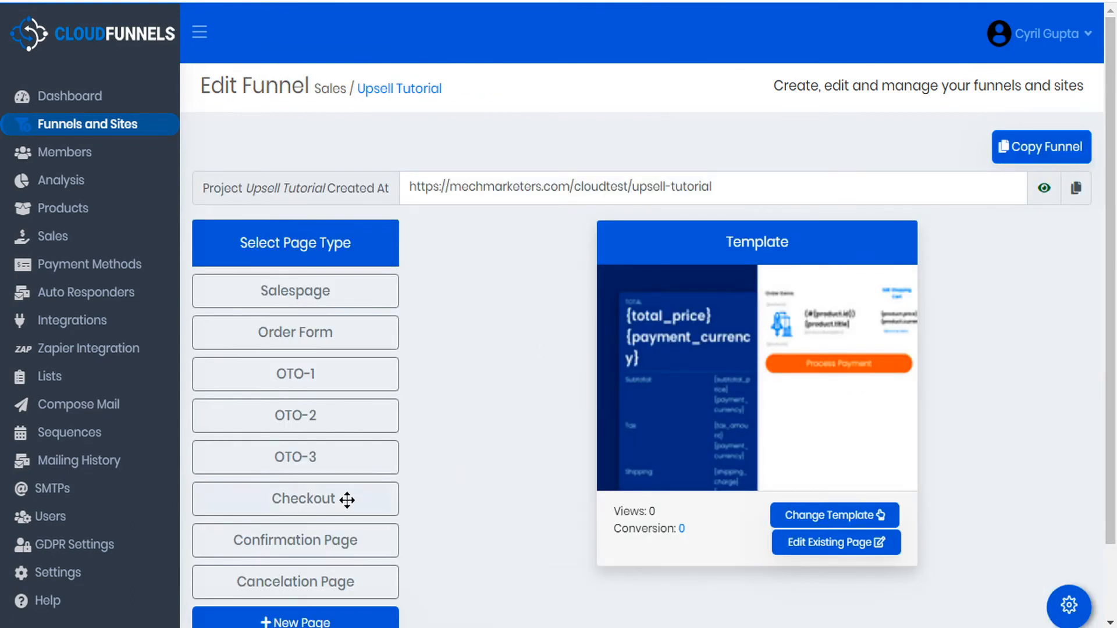
click(803, 545)
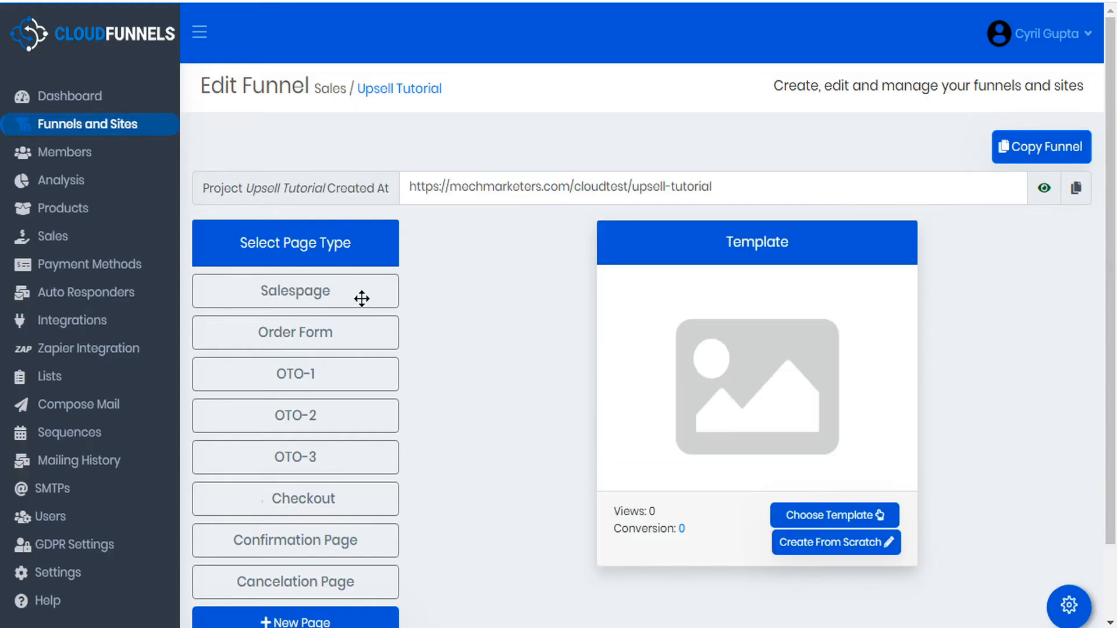
right_click(53, 601)
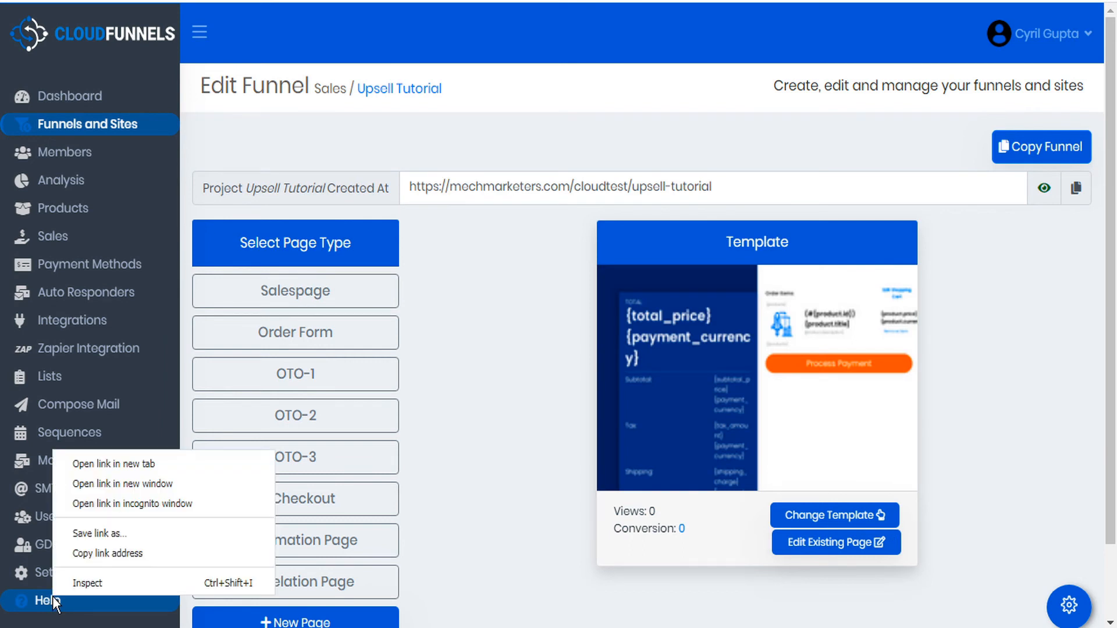
click(135, 463)
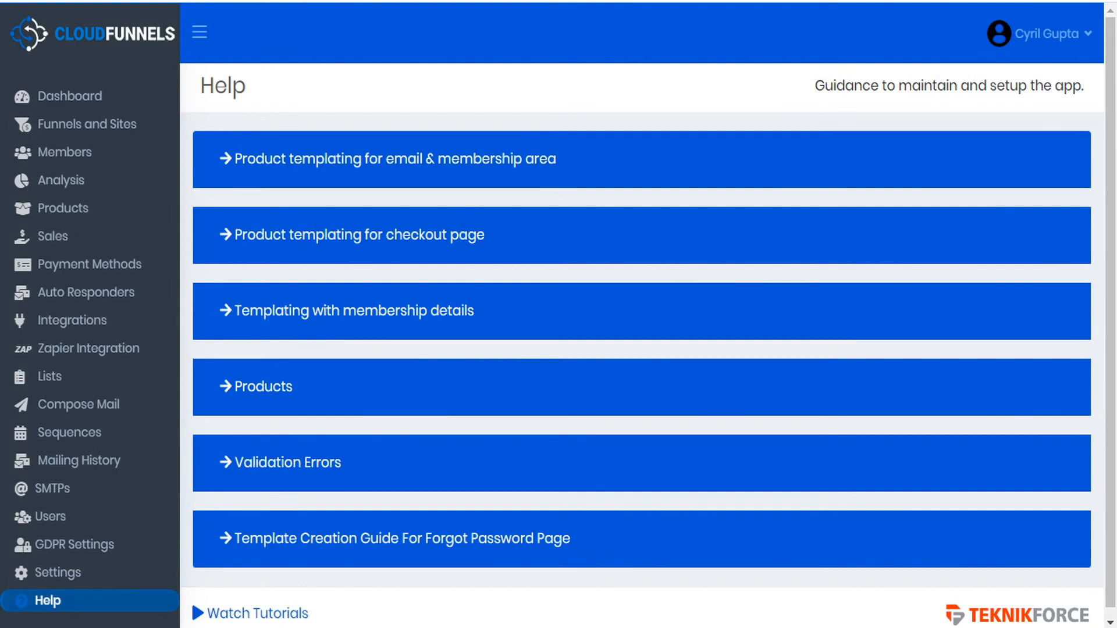
Review the Help entries on product templating for email & membership area and for the checkout page, including the additional variables
click(228, 163)
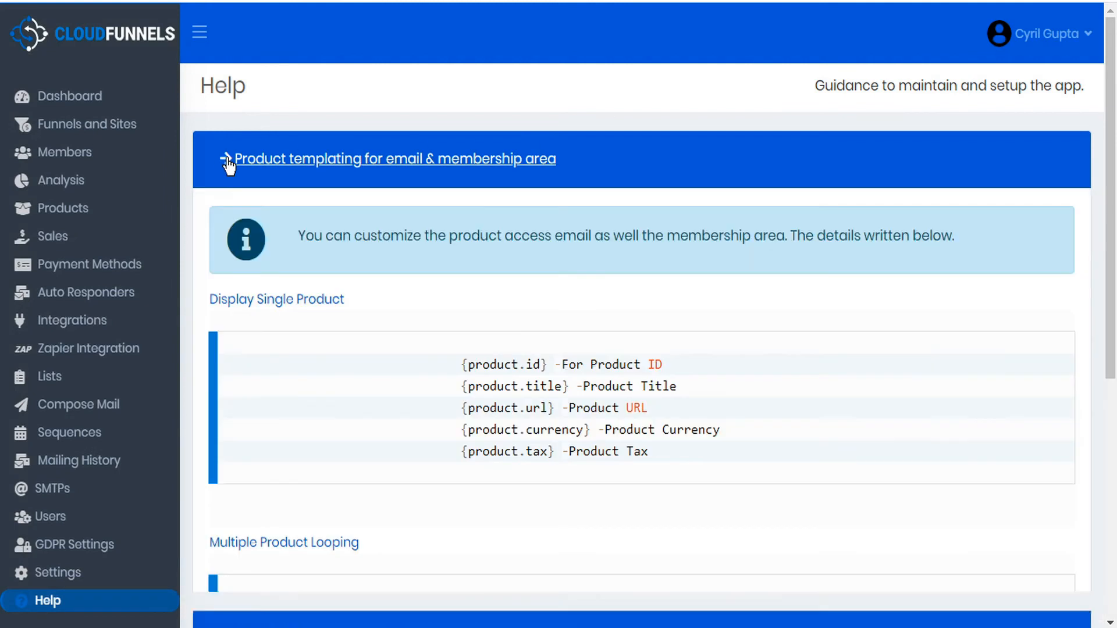
scroll(390, 361, down, 5)
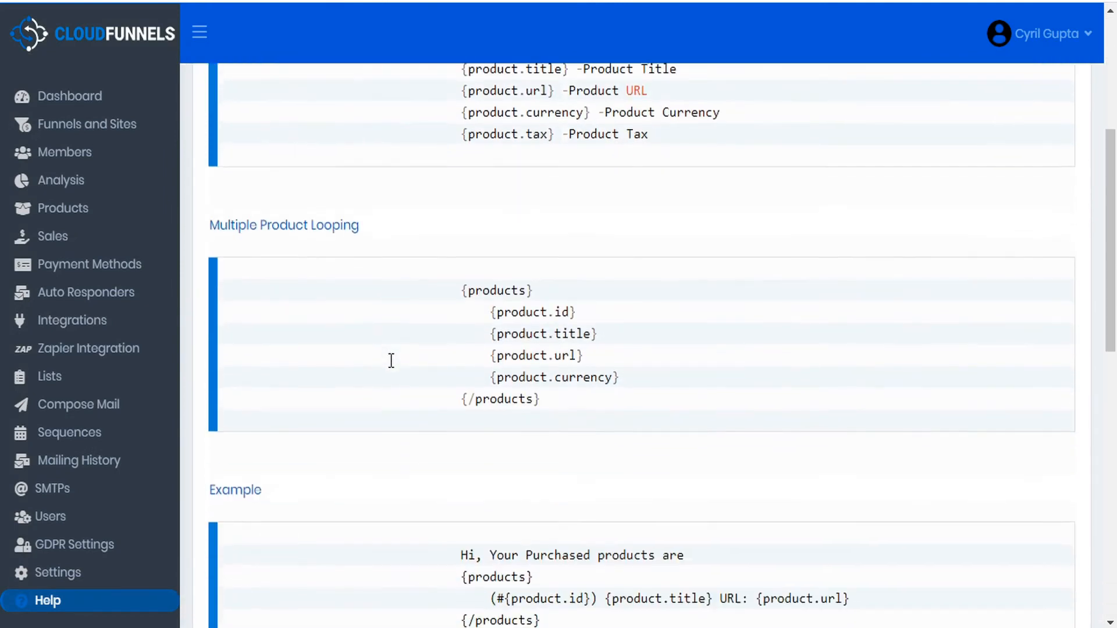
scroll(389, 361, up, 5)
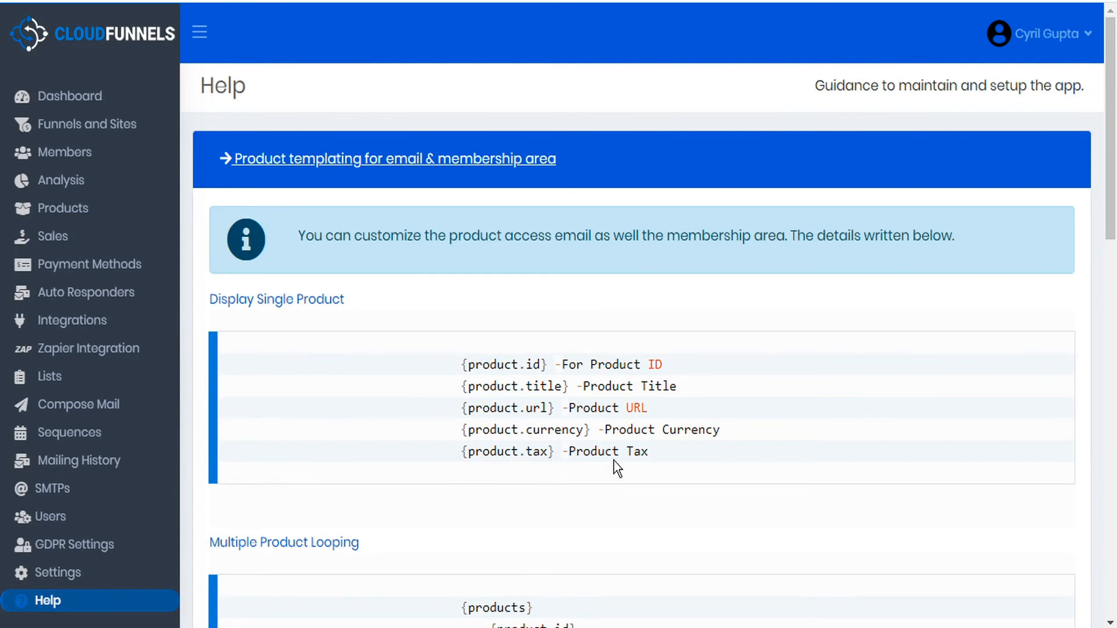
click(432, 164)
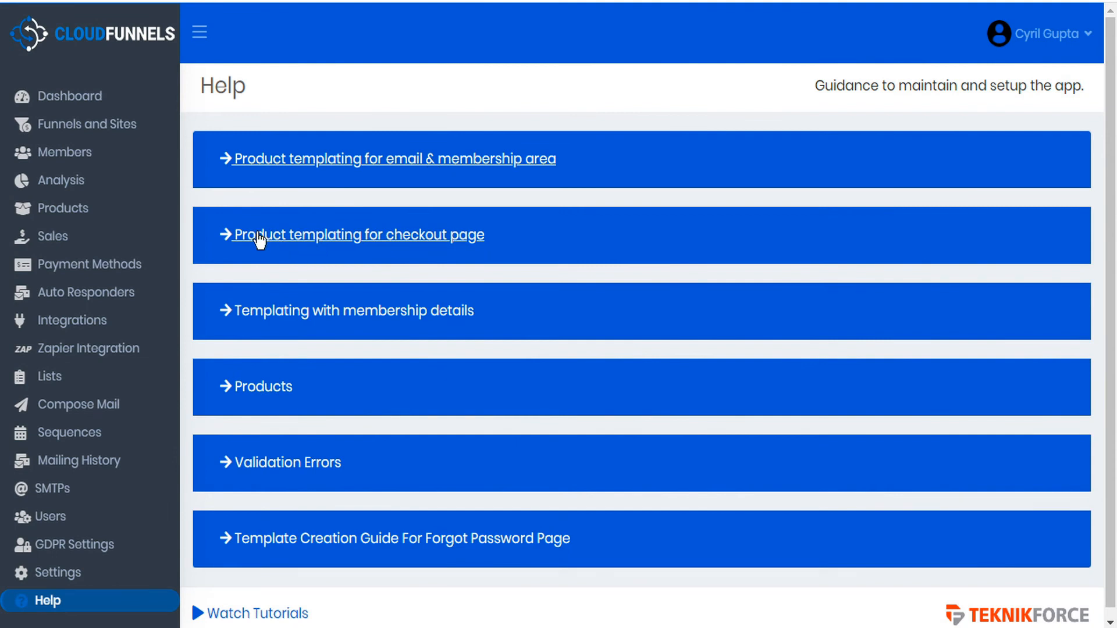
click(433, 238)
scroll(381, 346, down, 2)
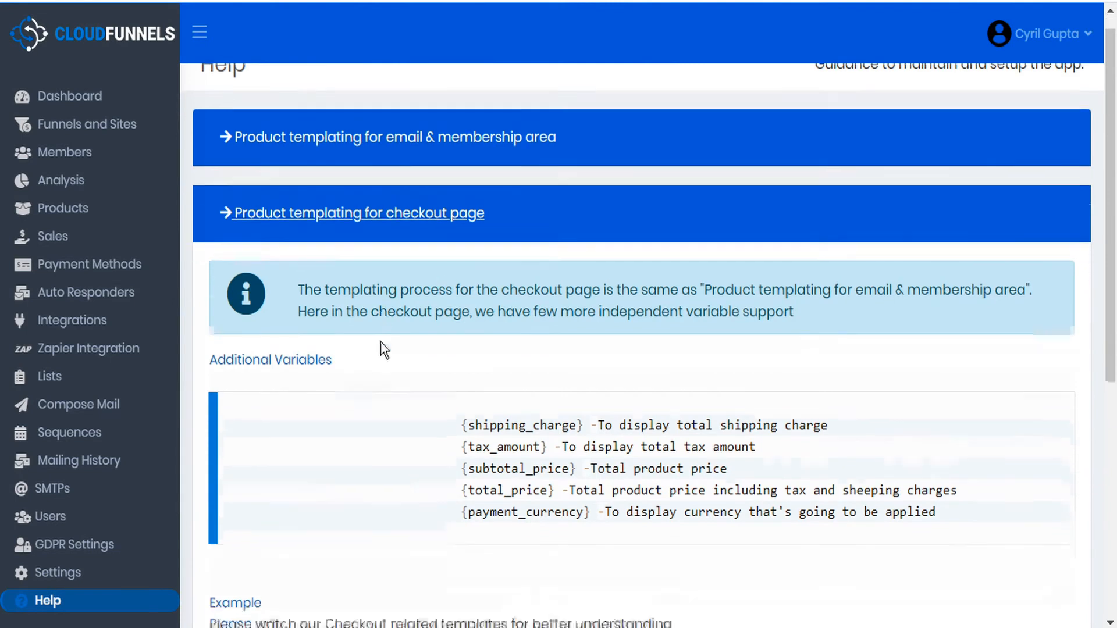
scroll(382, 348, down, 2)
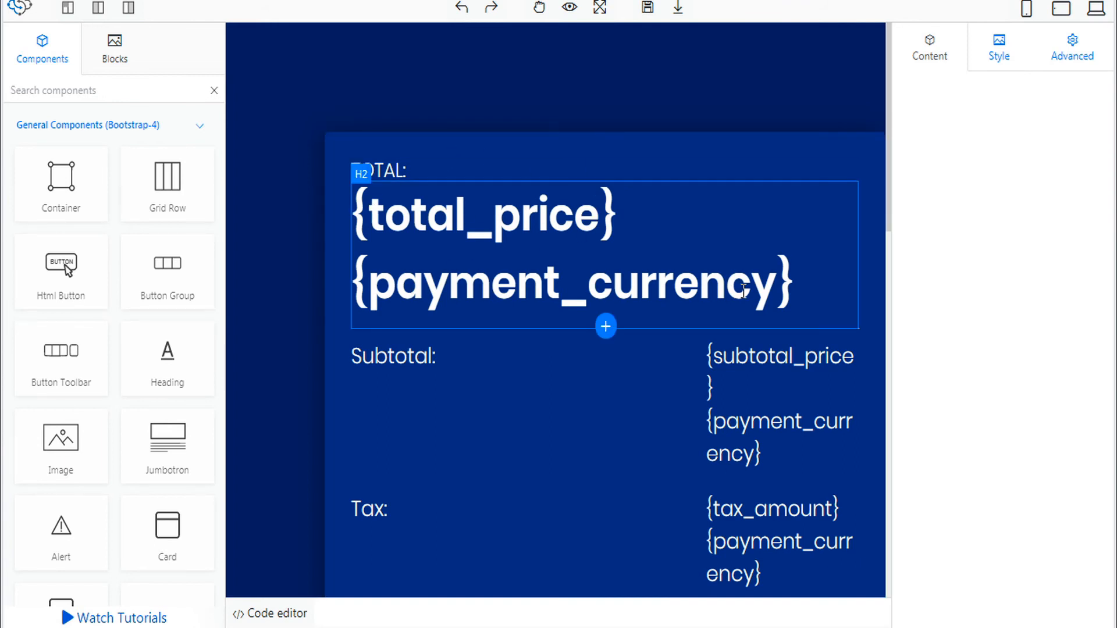
Examine the checkout page's price, tax, shipping and order item placeholders down to the Process Payment button
scroll(745, 291, down, 2)
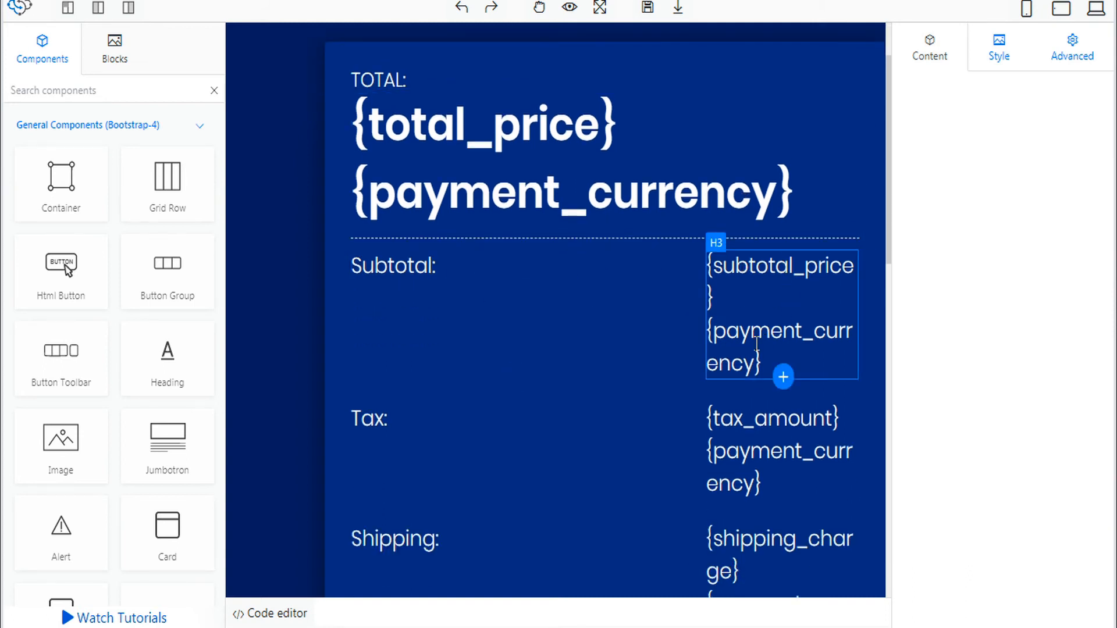
scroll(757, 343, down, 2)
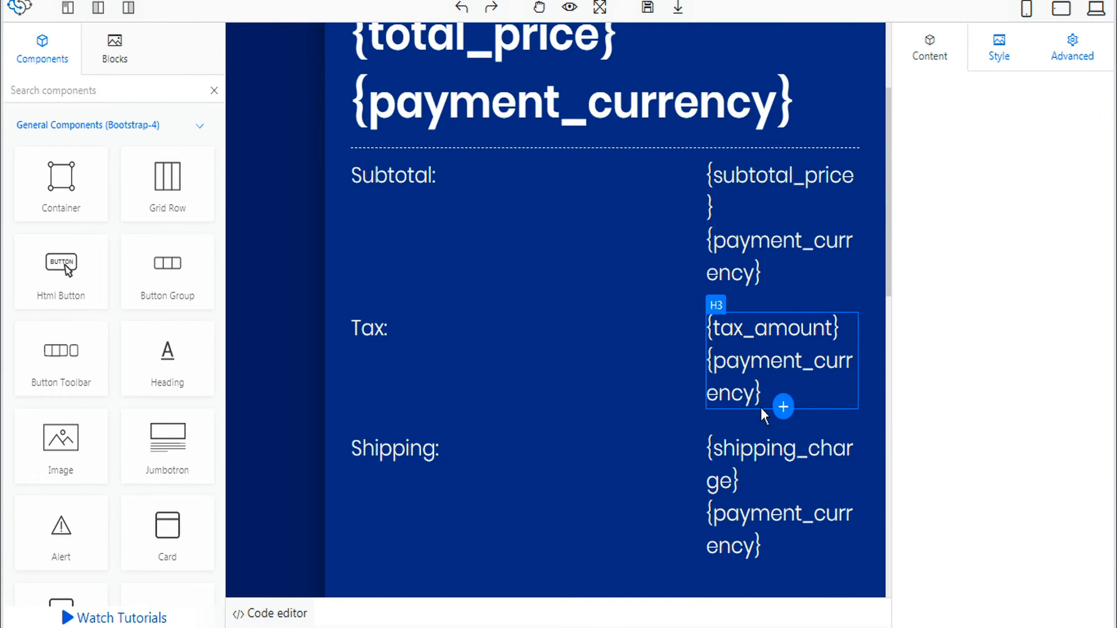
scroll(744, 466, down, 6)
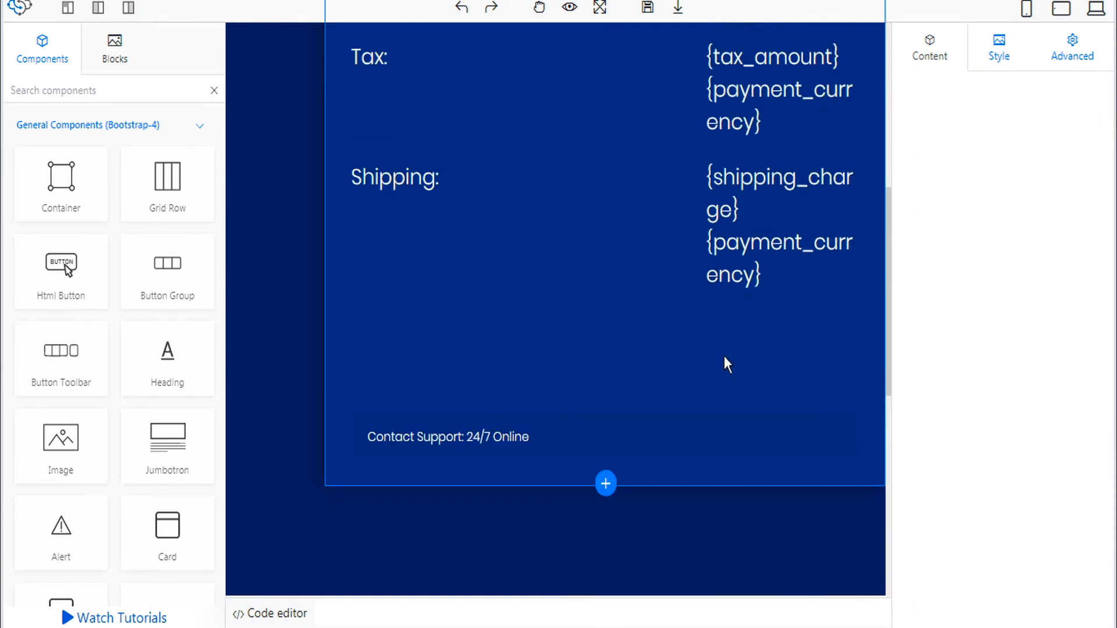
scroll(663, 263, down, 10)
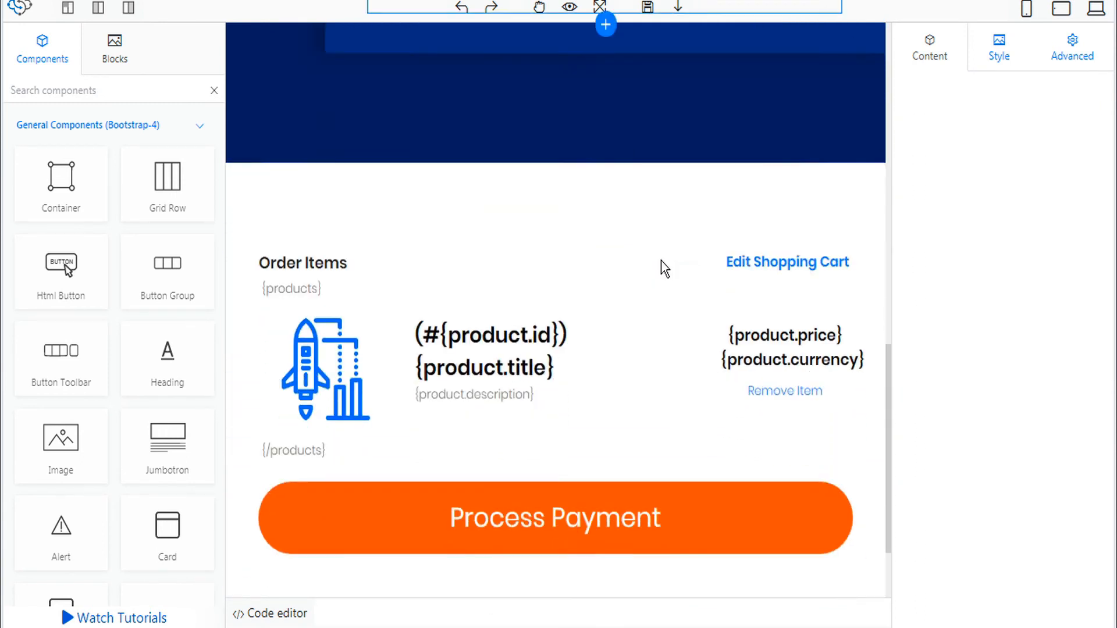
scroll(661, 261, down, 2)
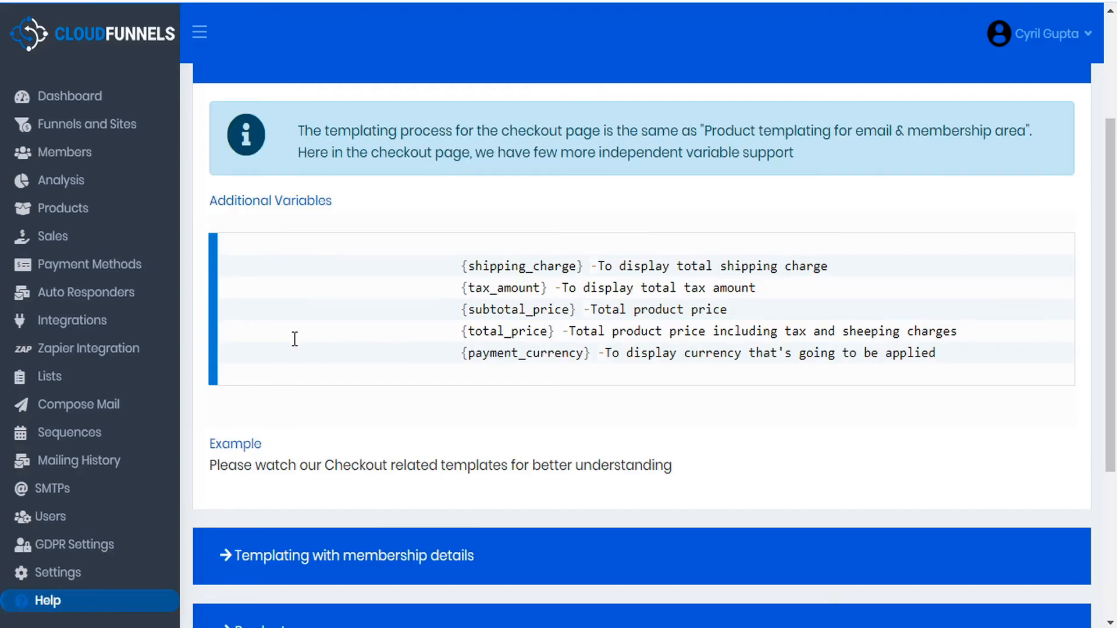
Return to the Help entry on product templating for email & membership area and read its multiple product looping section
scroll(349, 329, up, 2)
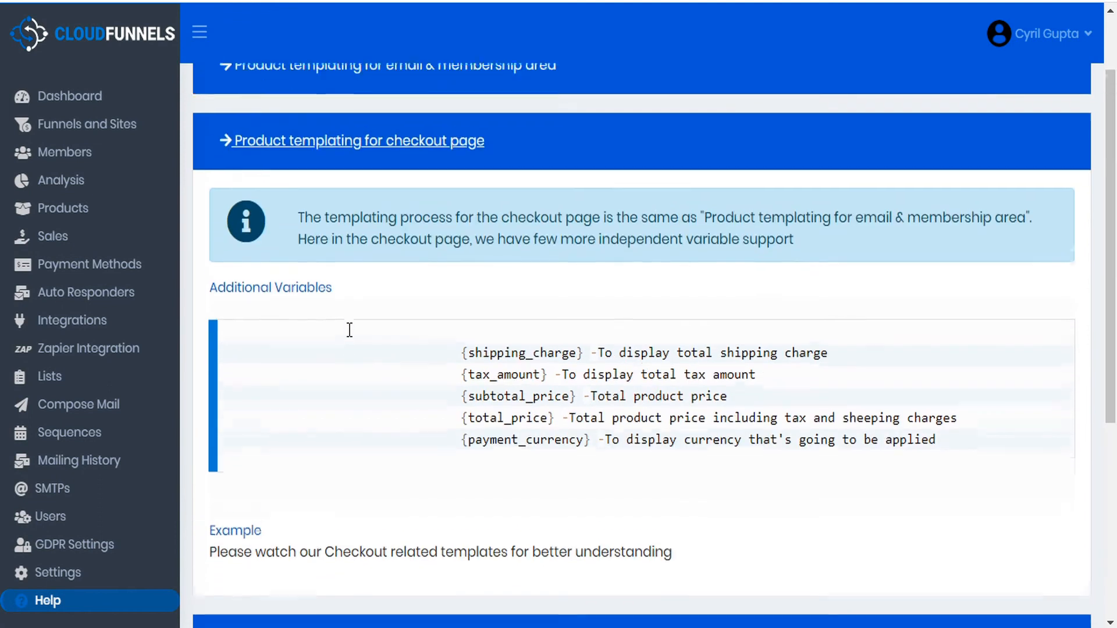
click(307, 153)
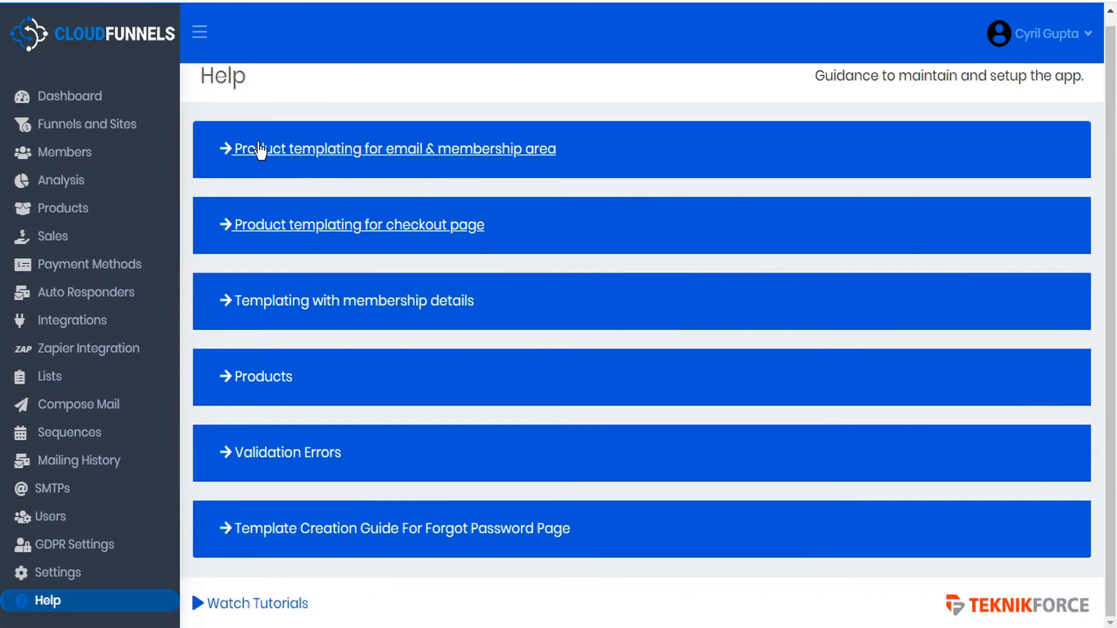
click(308, 154)
scroll(333, 218, down, 6)
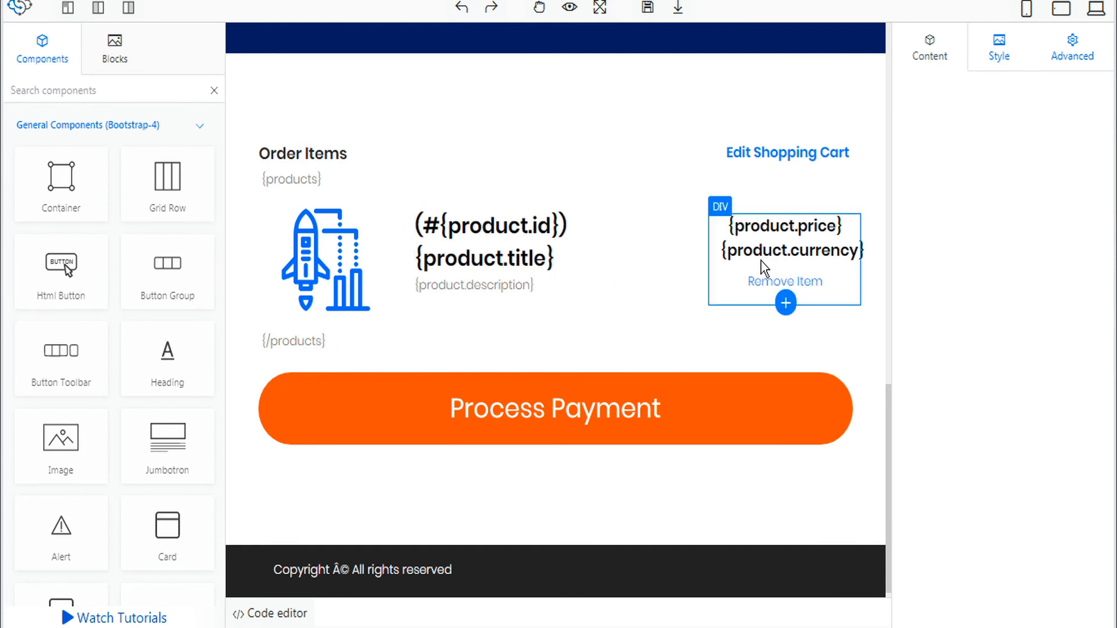
Select the order items container around the product placeholders and choose Products as its CF-Loop
click(443, 275)
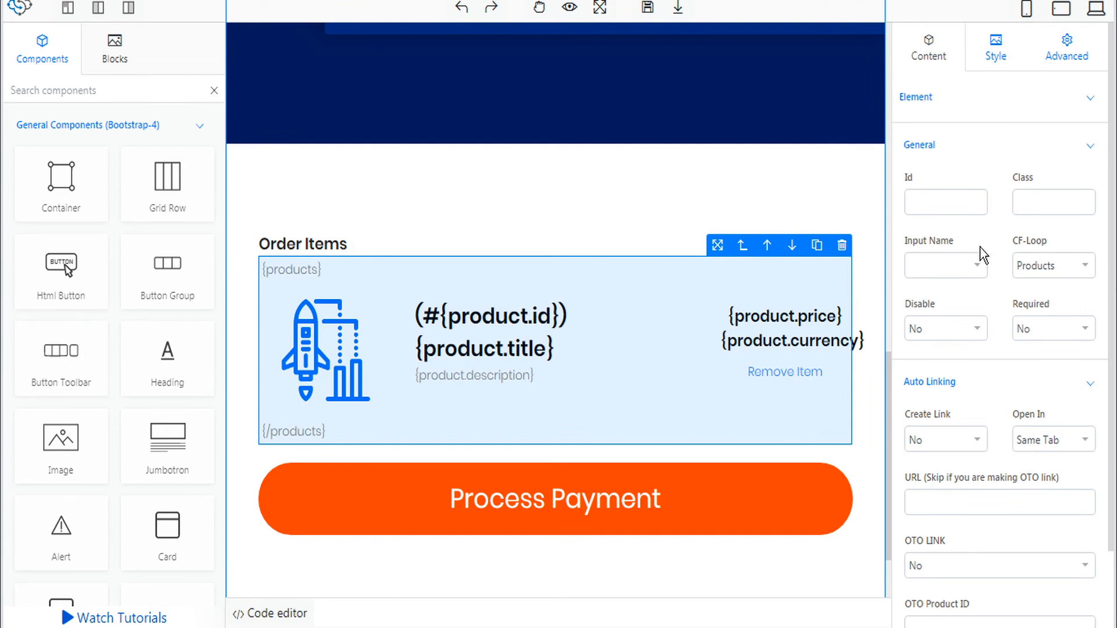
click(1085, 265)
click(1059, 318)
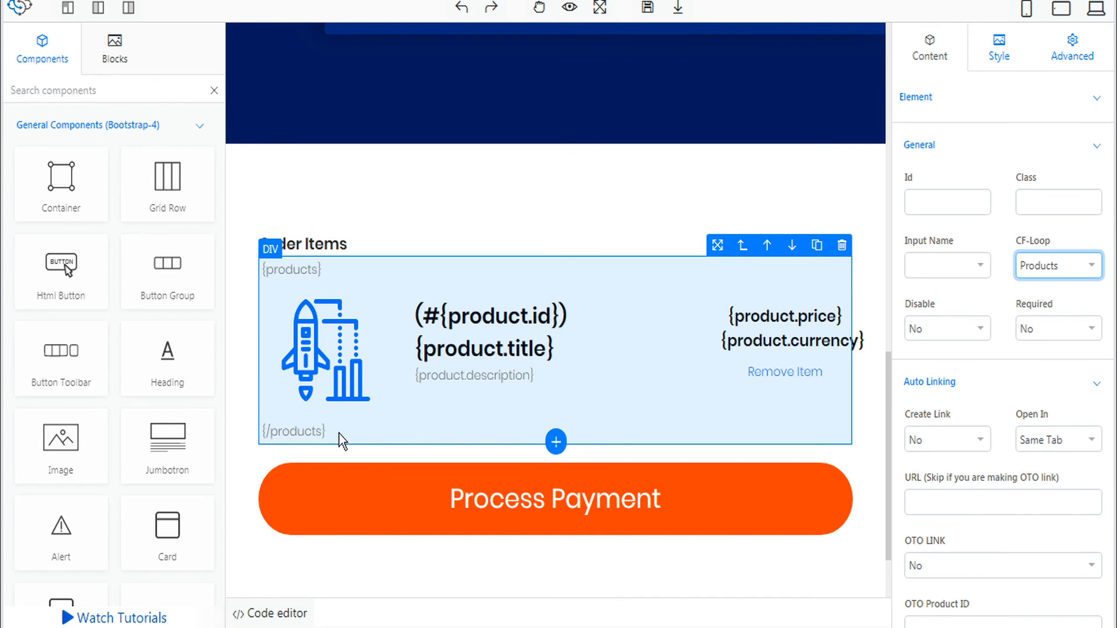
Enable link creation for the "Remove Item" link and set its OTO link type to OTO Product Removal Link (Checkout Page)
scroll(342, 441, down, 2)
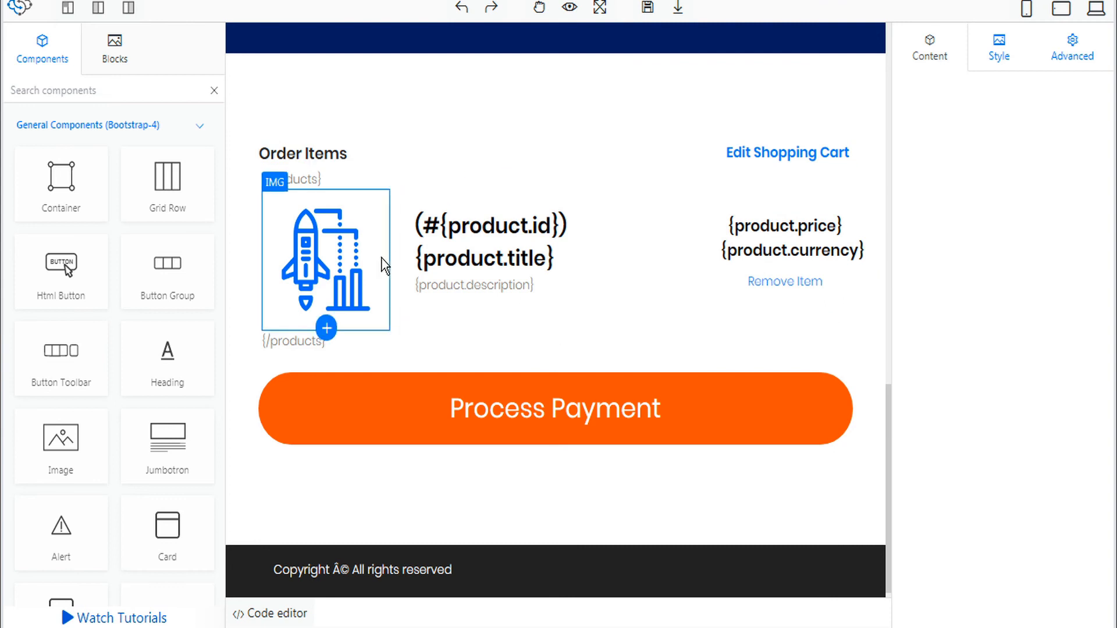
click(794, 285)
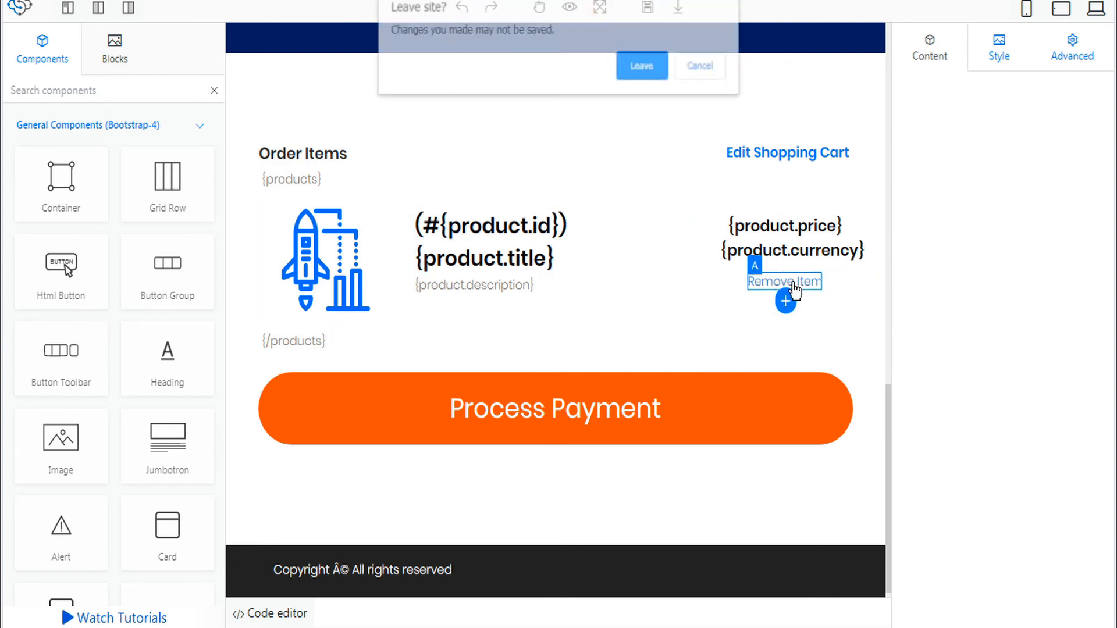
click(702, 67)
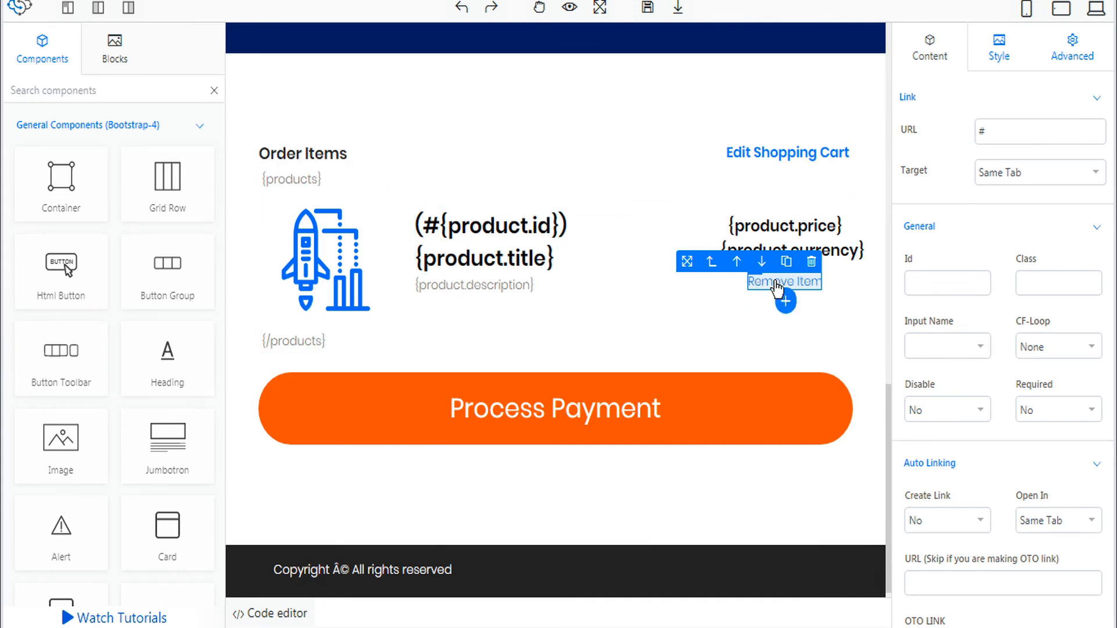
scroll(907, 441, down, 3)
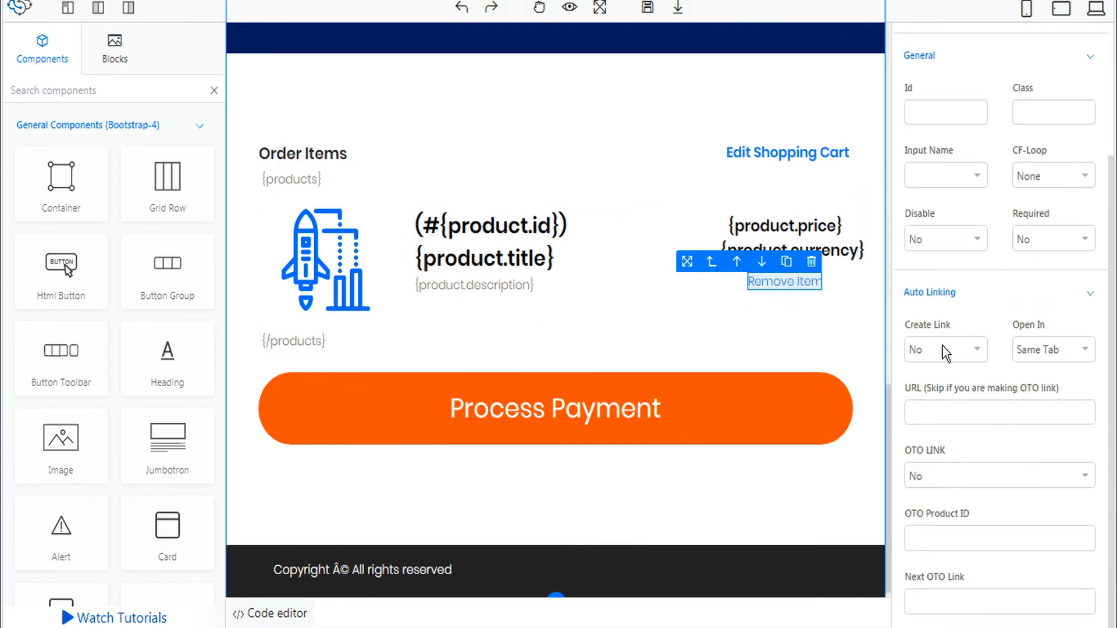
click(980, 351)
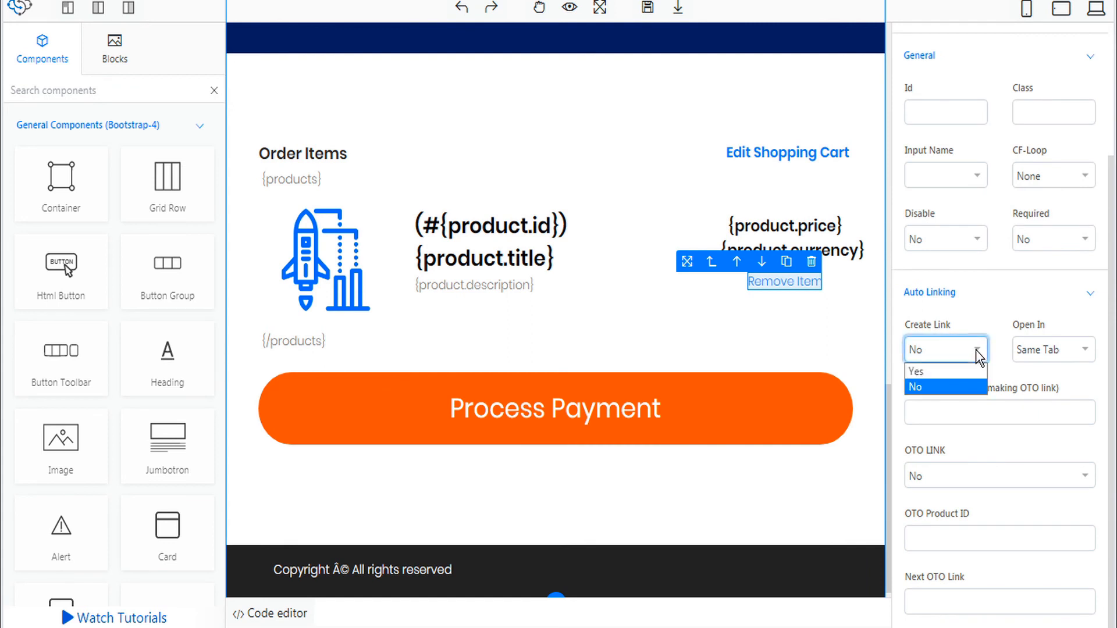
click(948, 372)
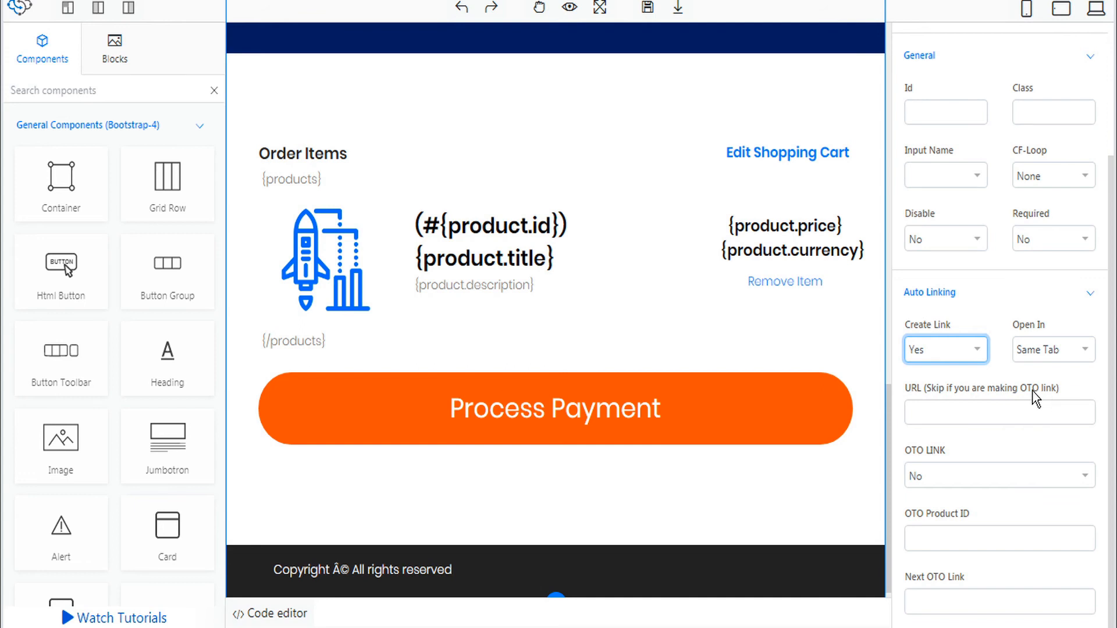
click(954, 477)
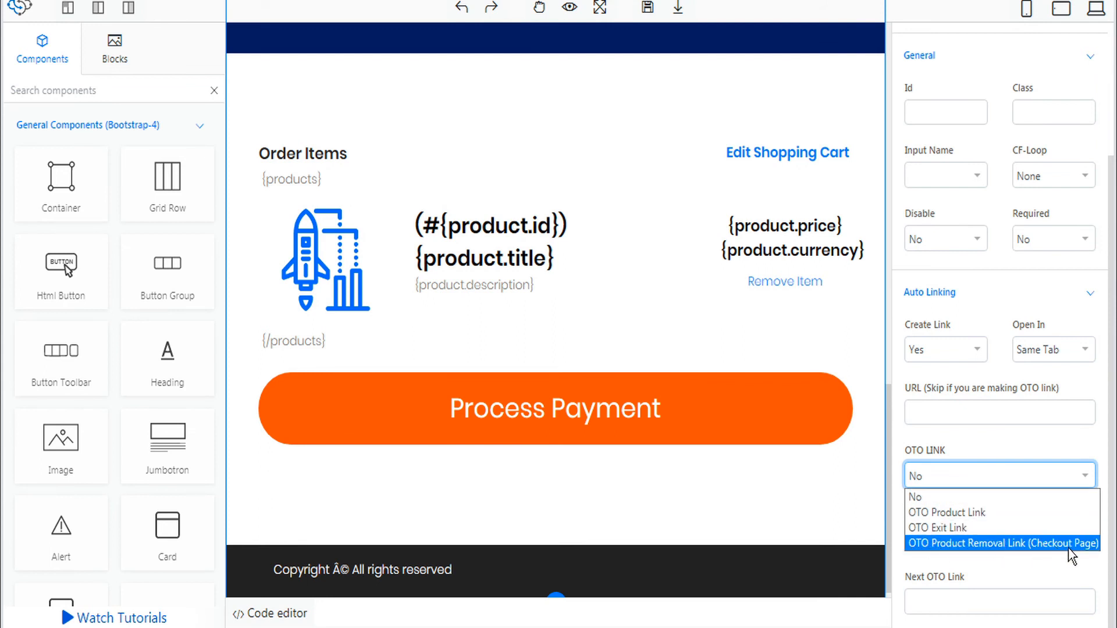
click(980, 544)
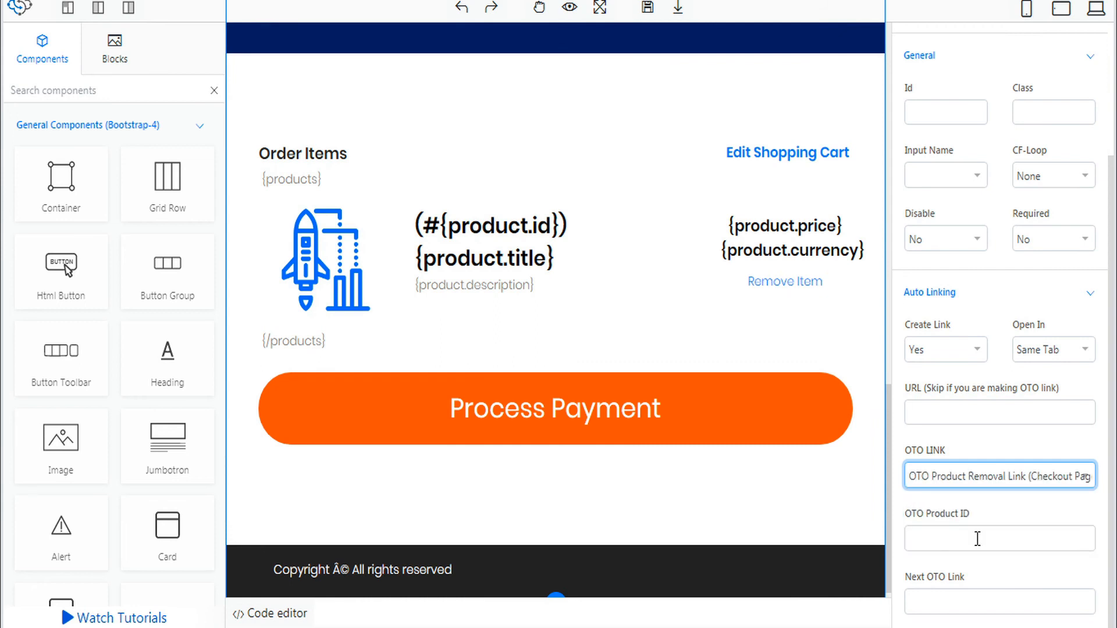
On the product ID and title heading, set the OTO Product ID to {product.id} and OTO link to OTO Product Removal Link (Checkout Page)
click(978, 538)
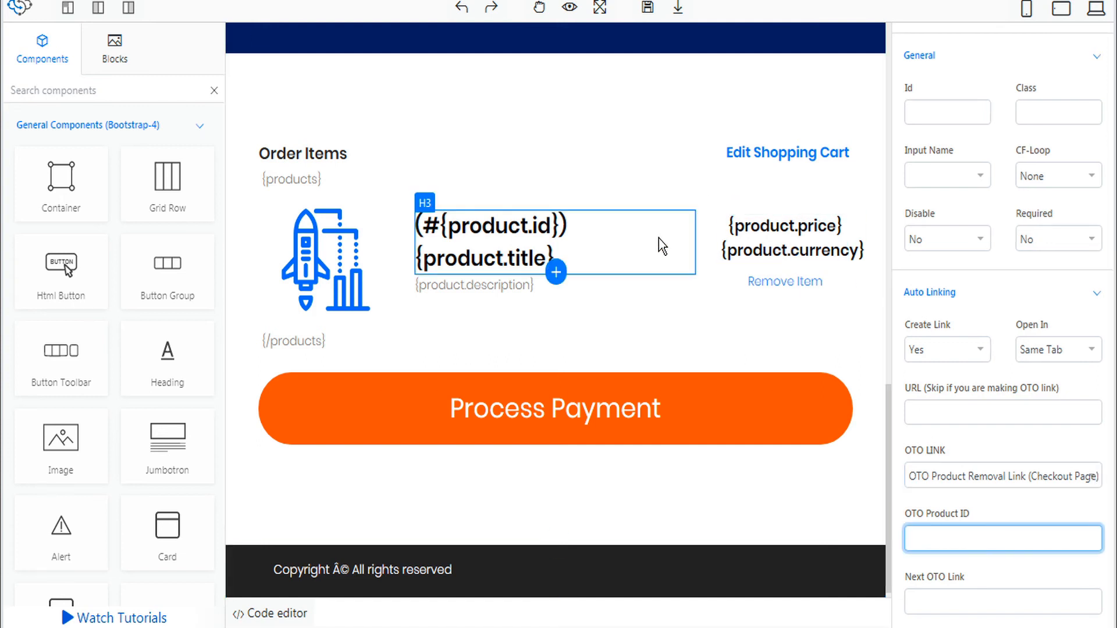
drag(560, 228, 443, 231)
click(953, 538)
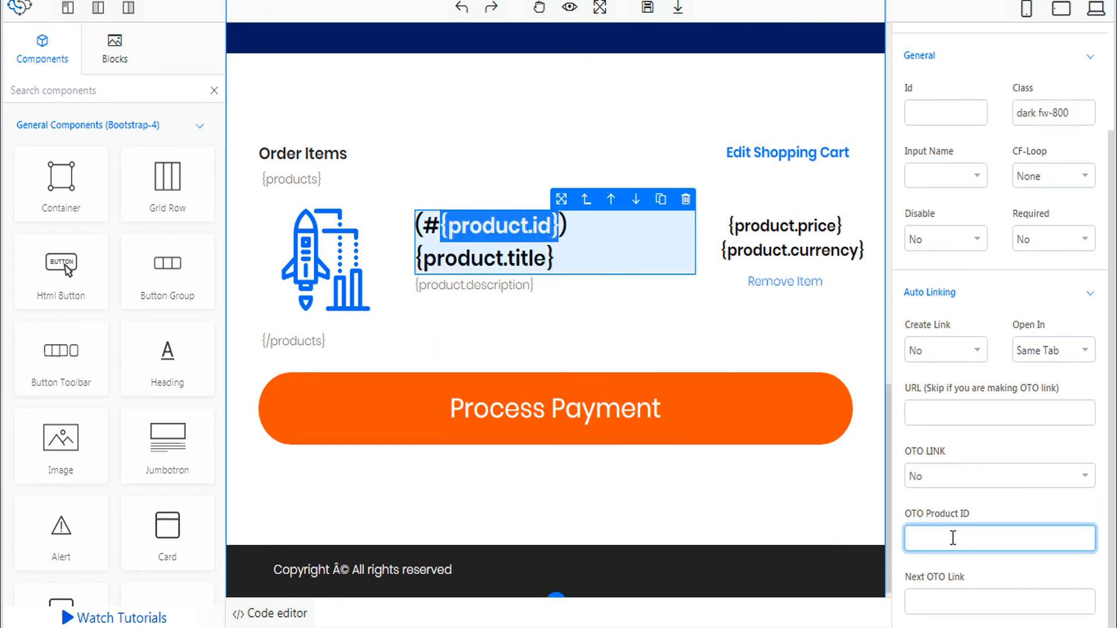
text({})
text(product)
text(.id)
click(968, 538)
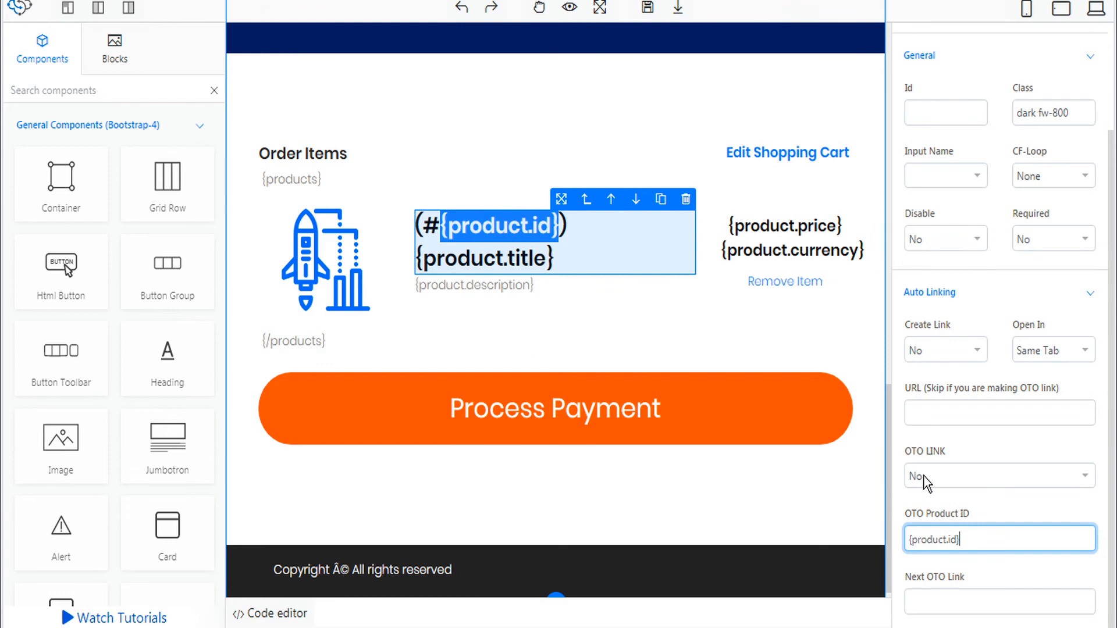
click(1086, 478)
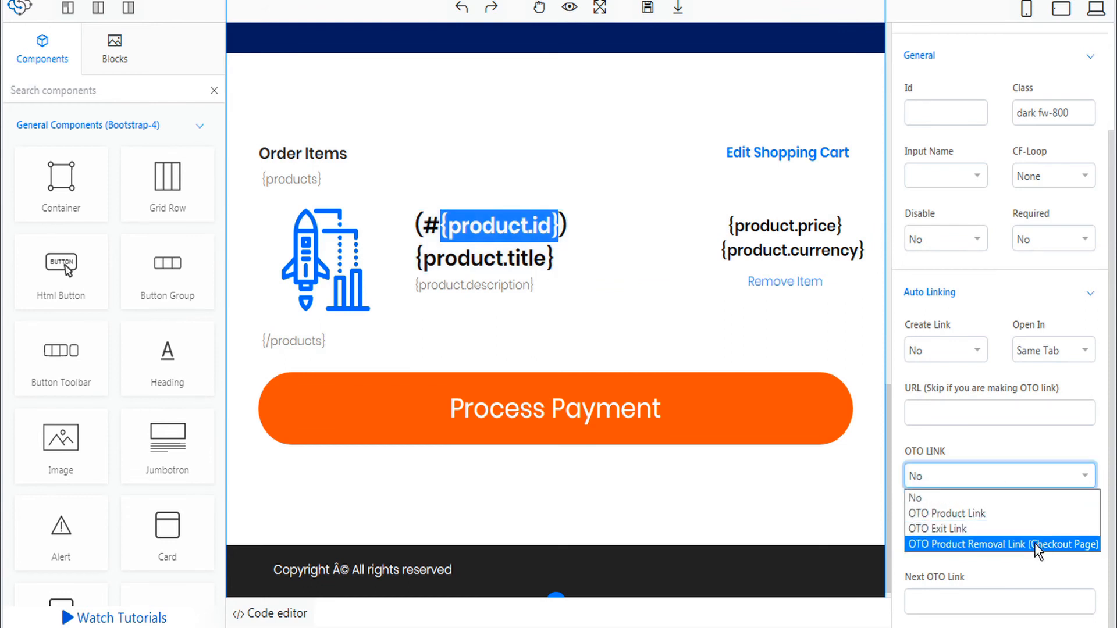
click(956, 543)
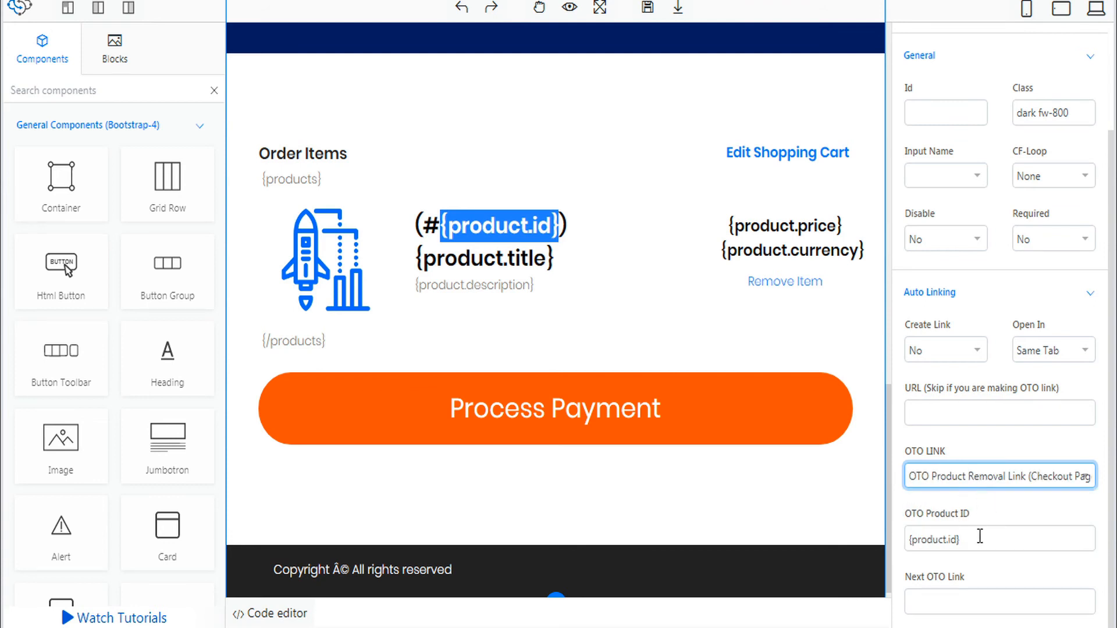
click(980, 537)
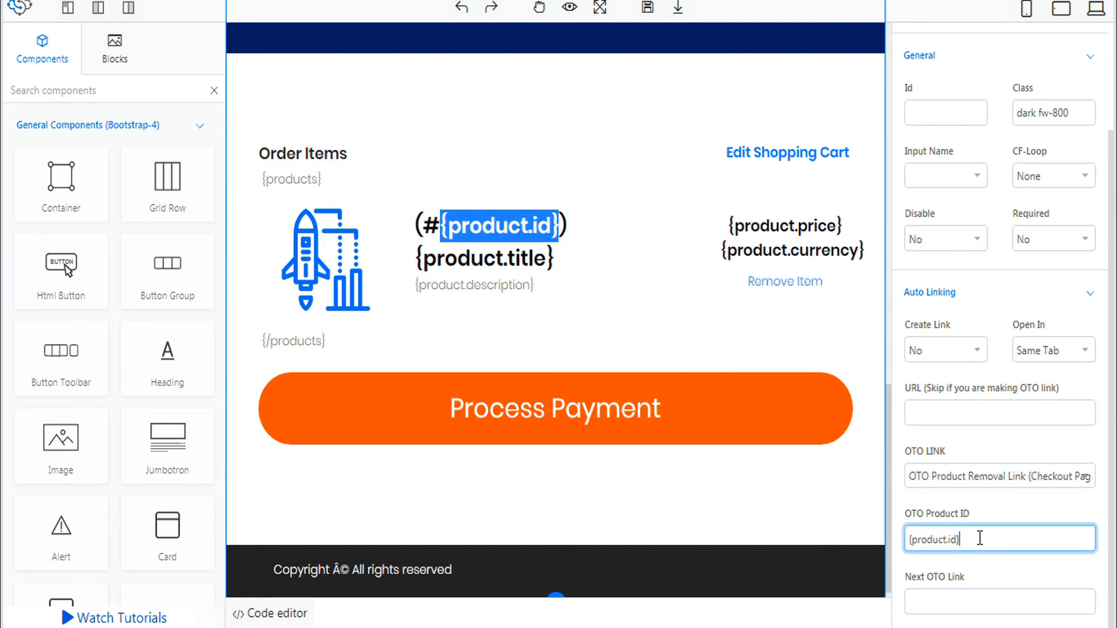
Set the input name of the Process Payment button to confirm_checkout
click(787, 282)
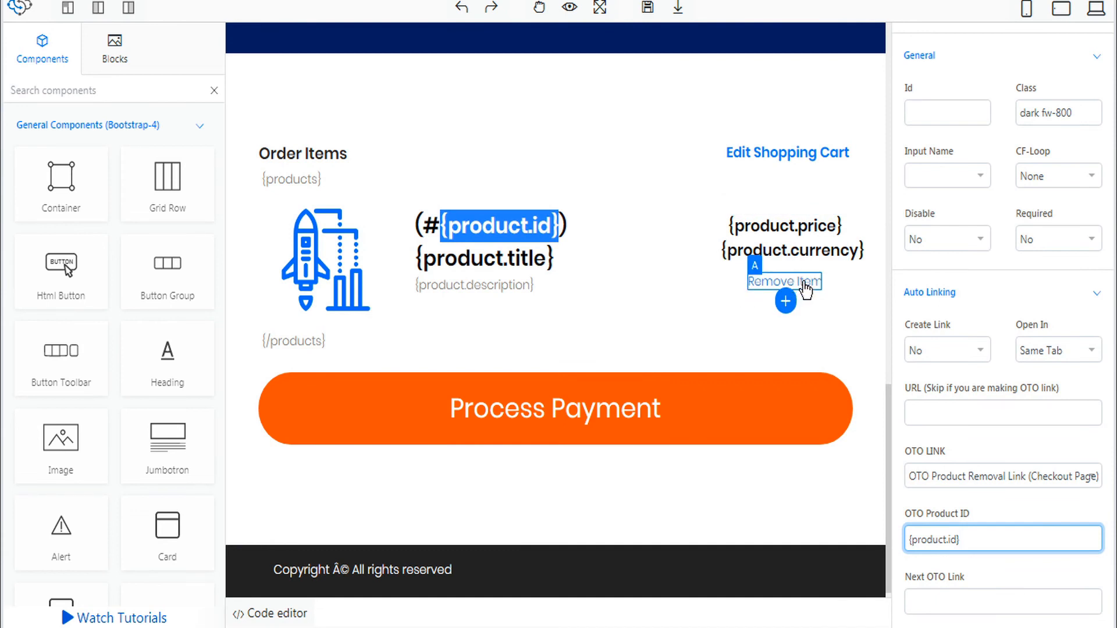
click(771, 417)
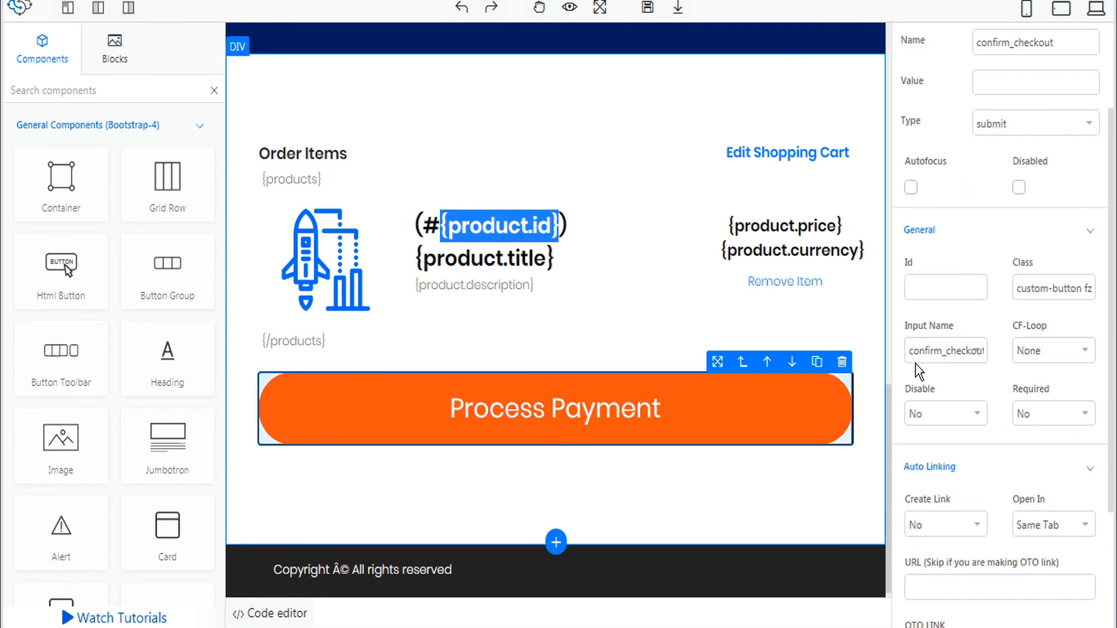
scroll(917, 85, up, 3)
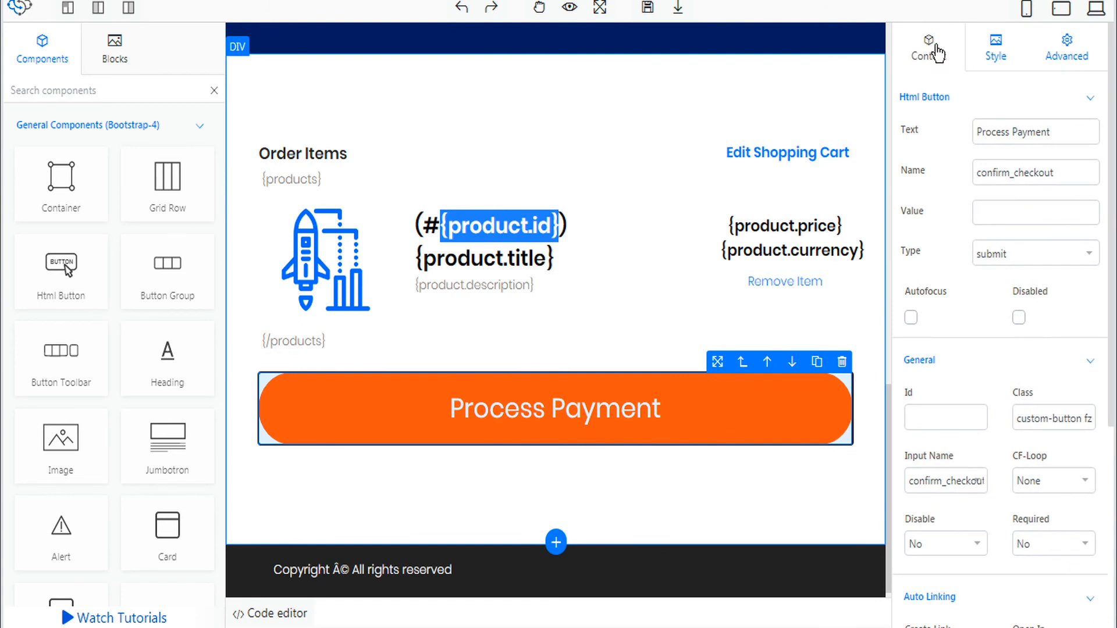
click(941, 164)
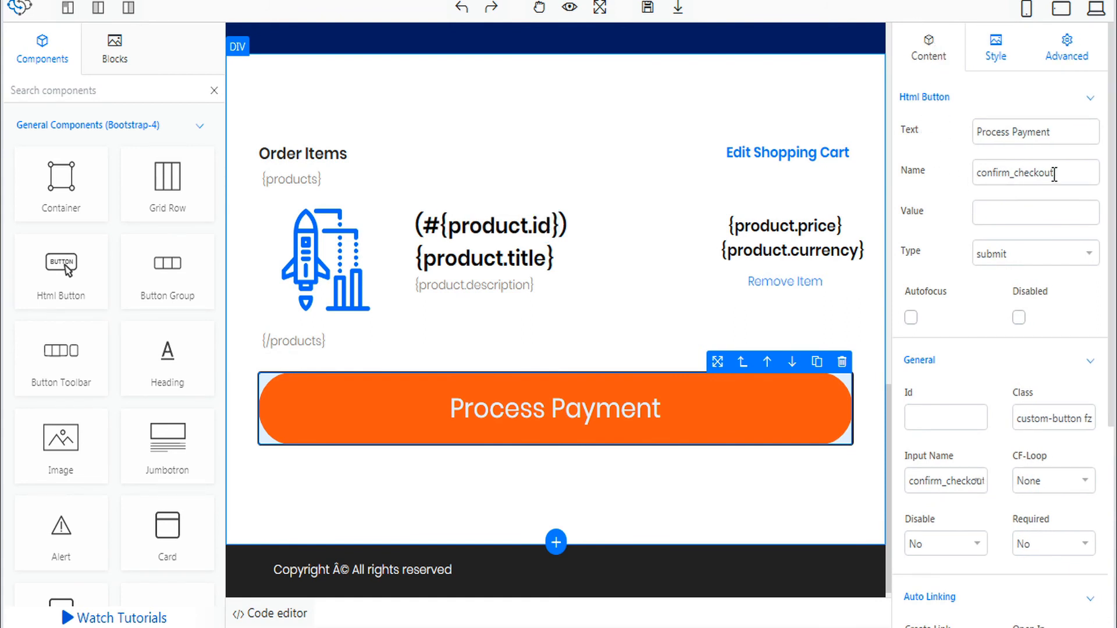
click(956, 483)
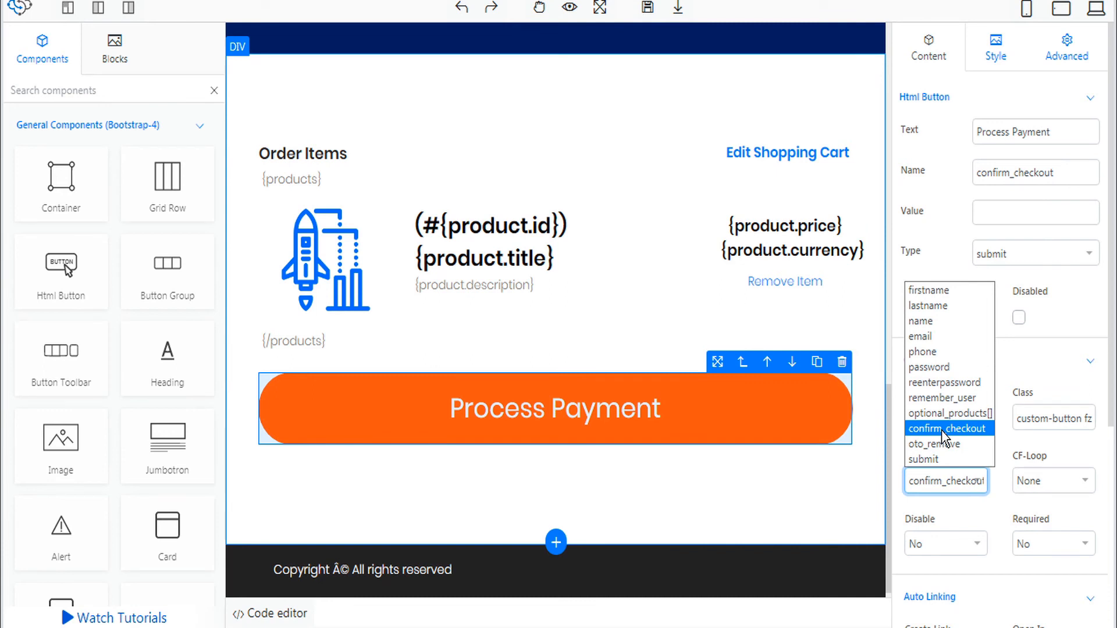
click(941, 431)
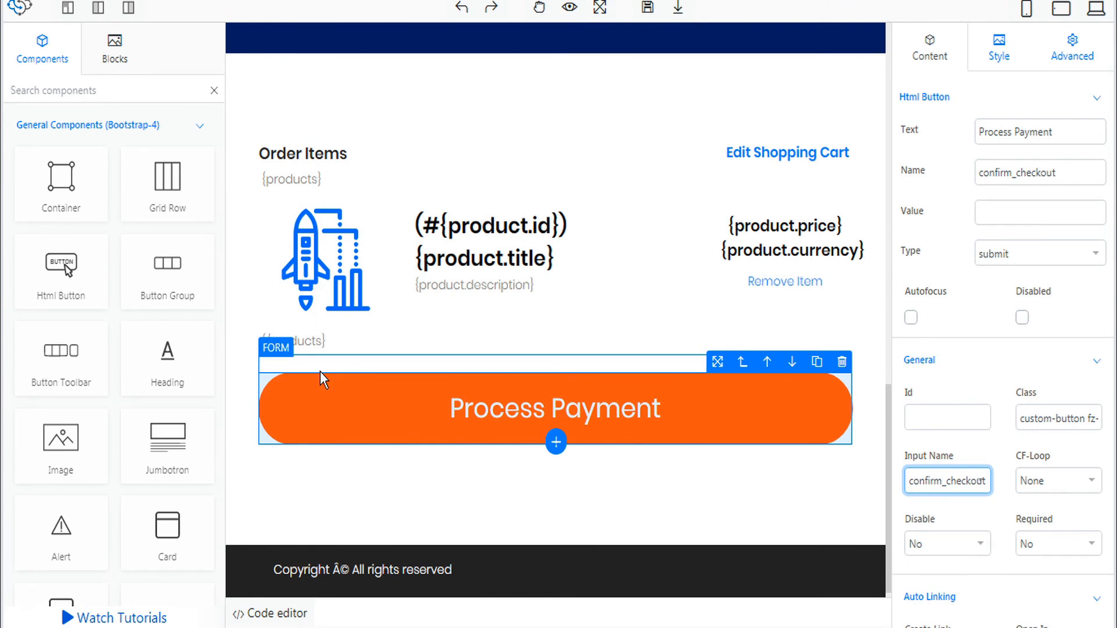
Check that the form around the Process Payment button uses the post method, and save the checkout page
click(280, 365)
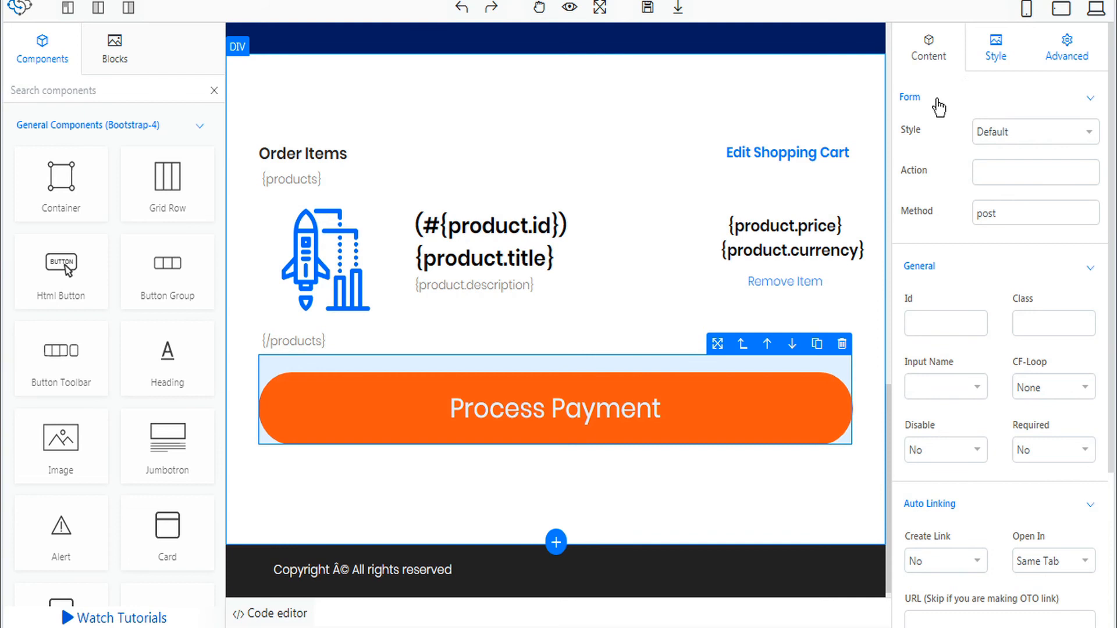
click(1008, 216)
double_click(1008, 215)
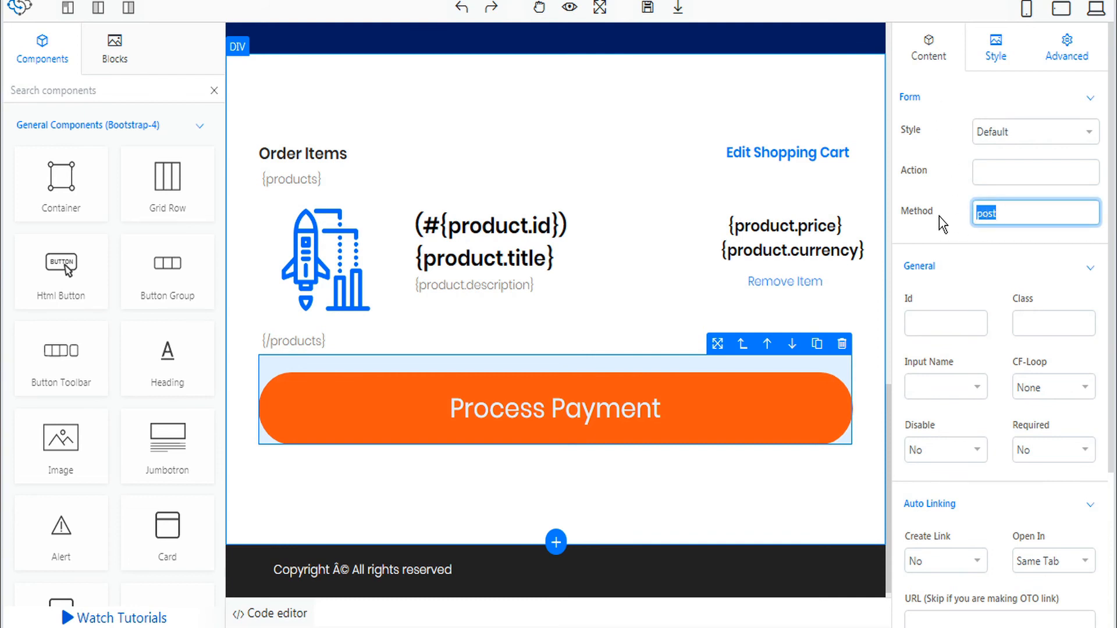
click(1012, 212)
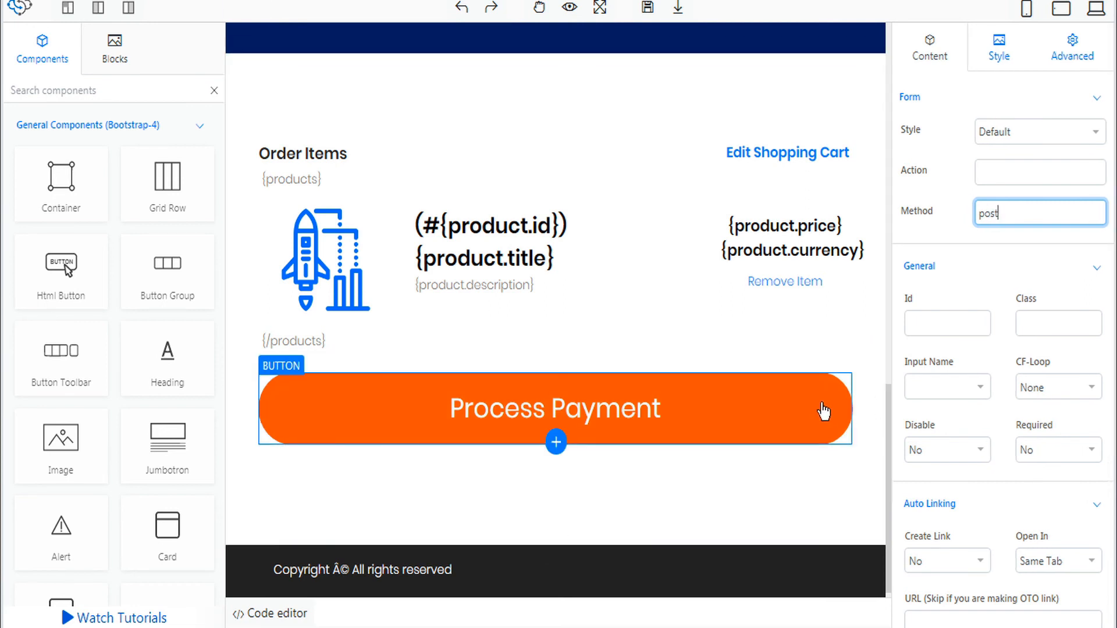
click(647, 7)
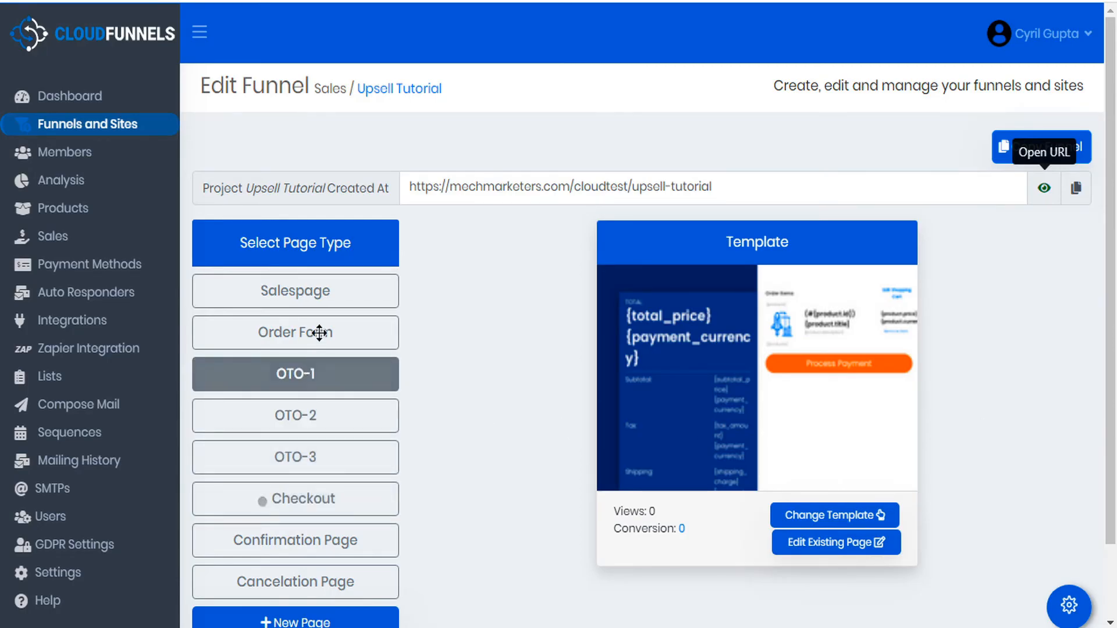
Open the funnel's existing Salespage for editing and select the "Get Your Access Now! >>" button below the video
click(327, 288)
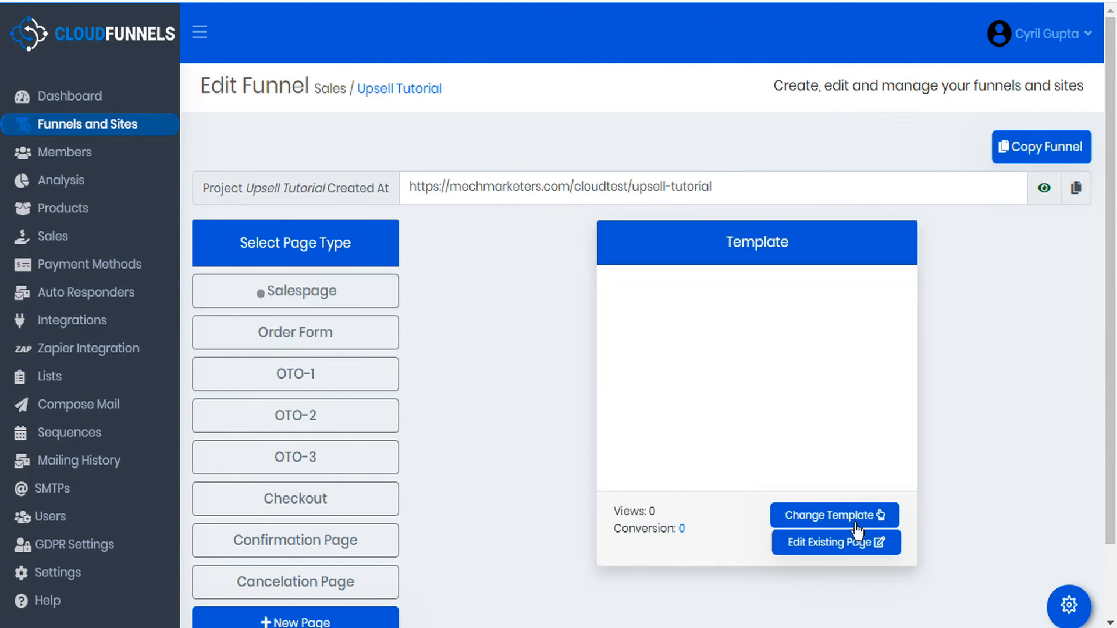
click(821, 547)
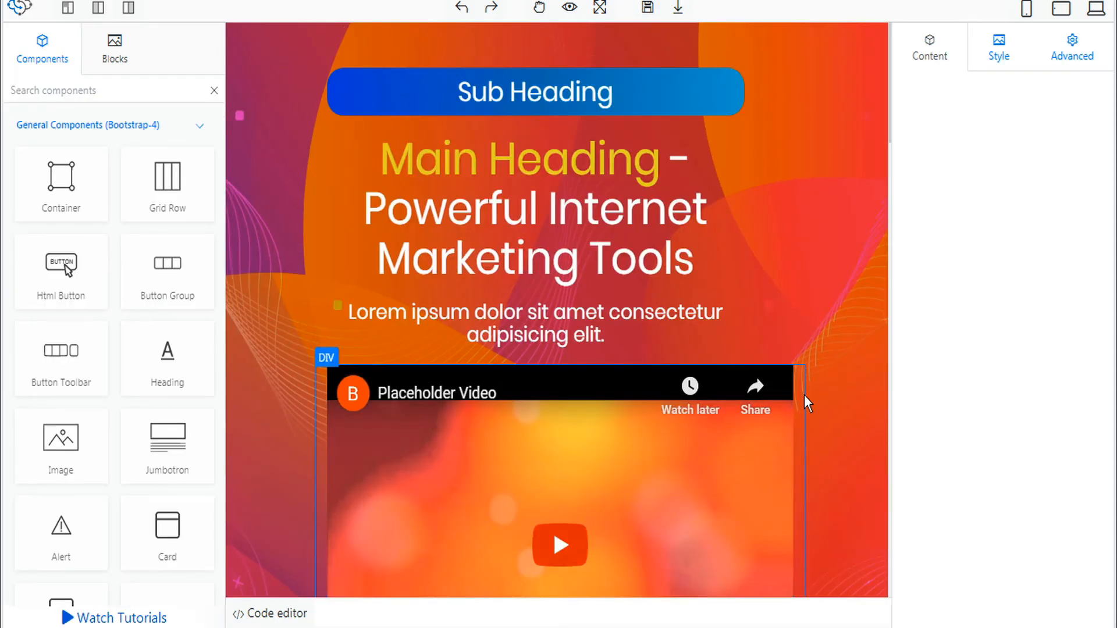
scroll(805, 396, down, 6)
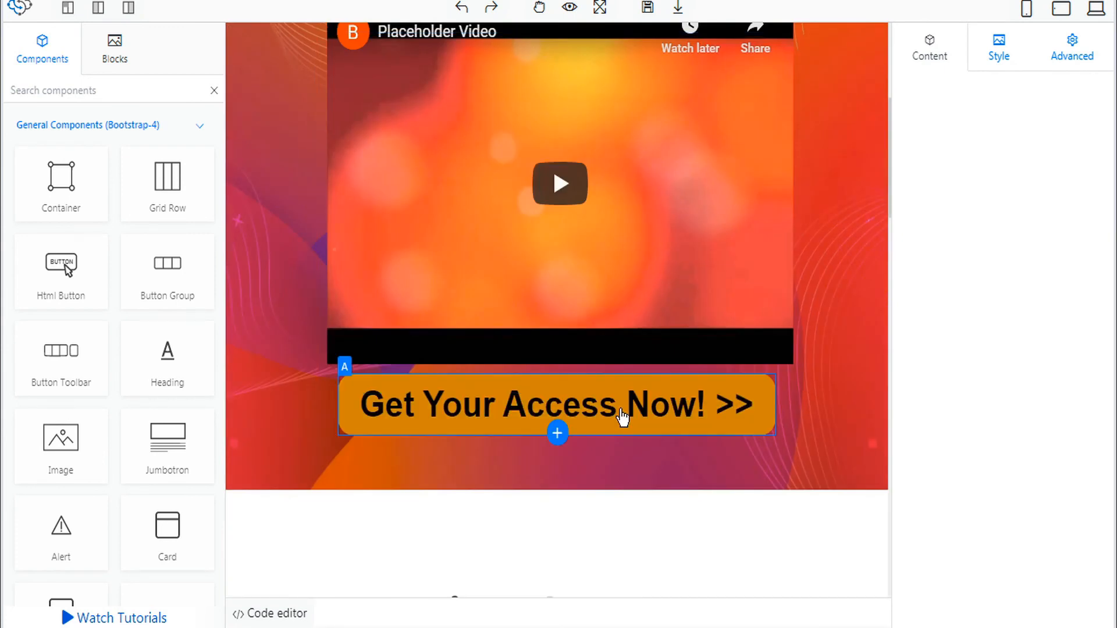
click(623, 417)
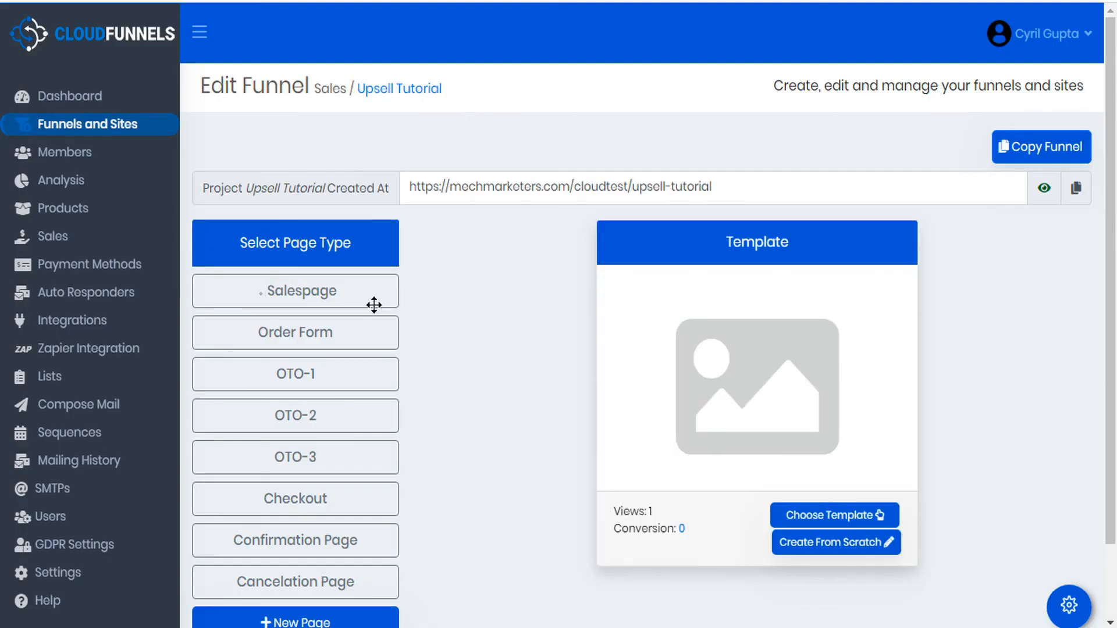
Copy the Order Form page's URL from its page settings
click(348, 338)
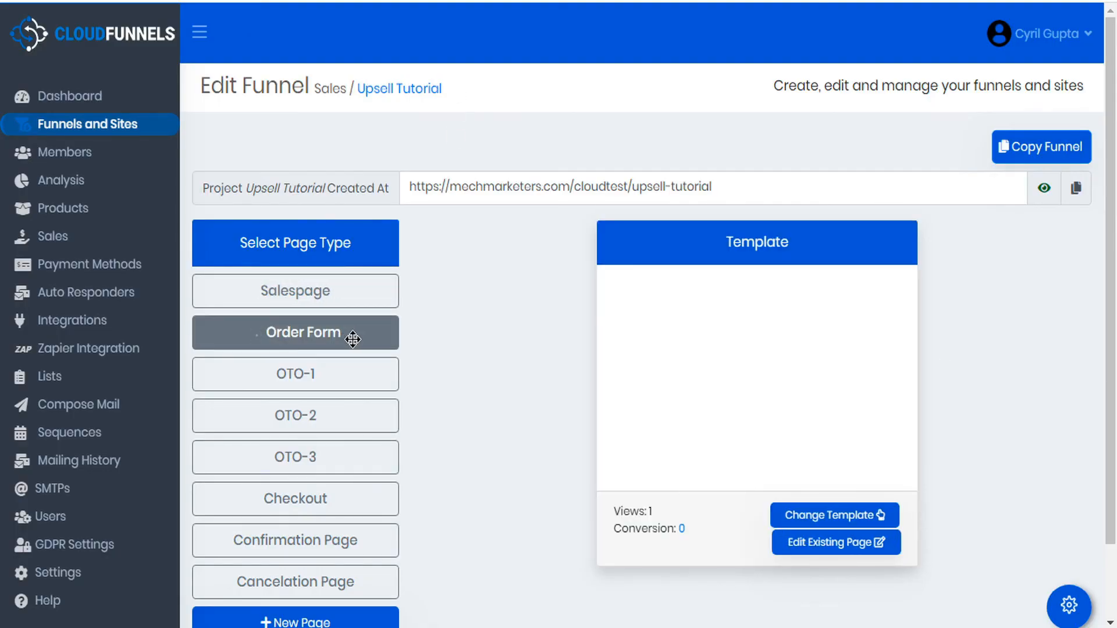
click(1069, 608)
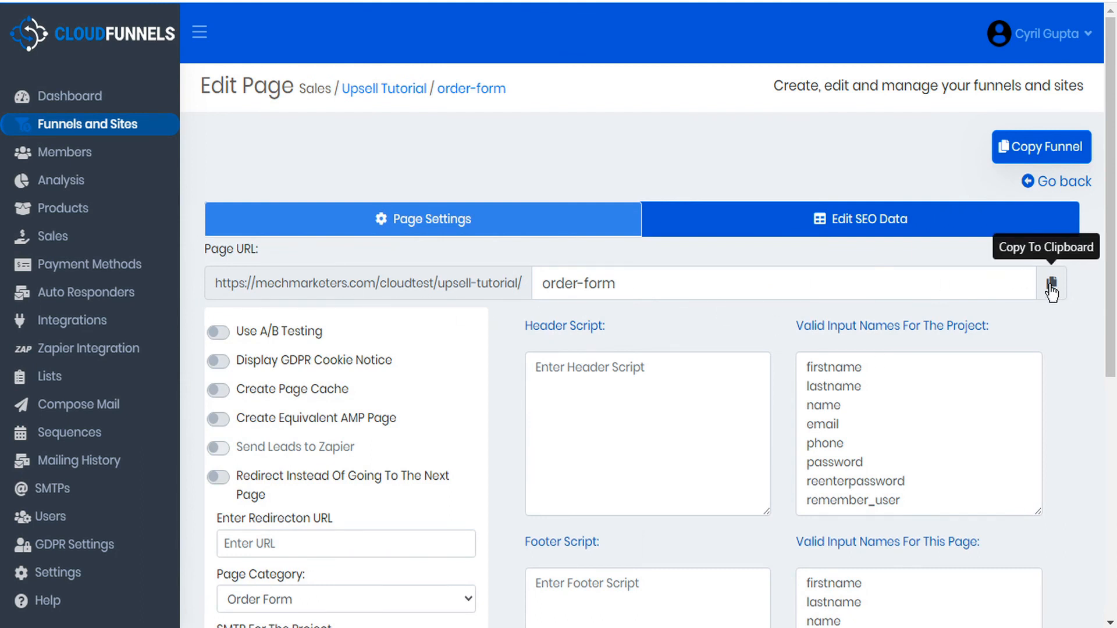
click(1043, 188)
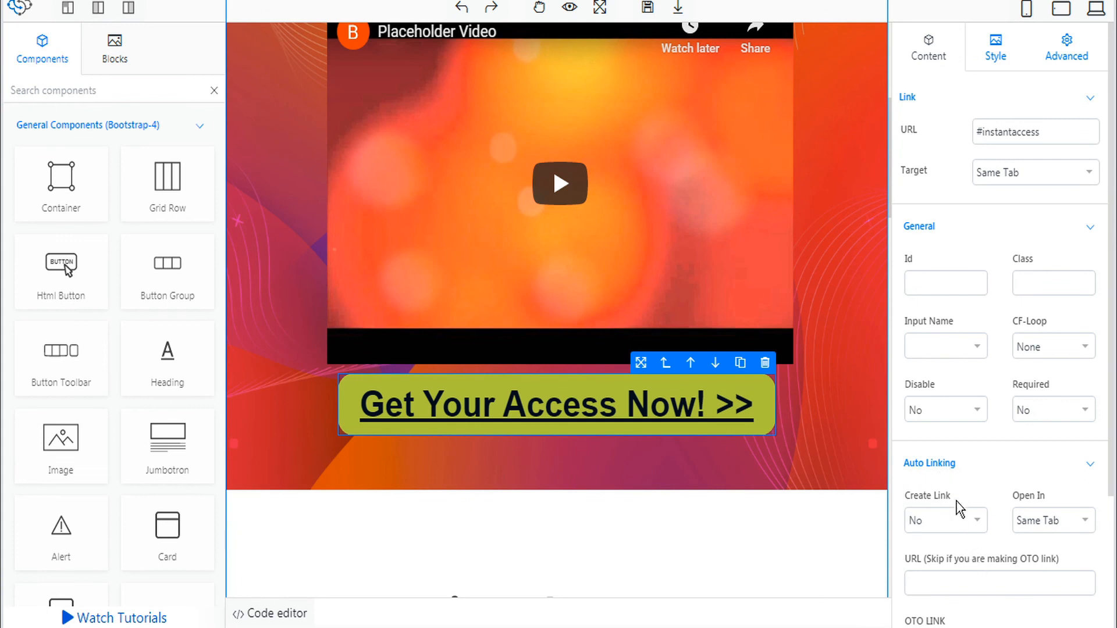
drag(1040, 133, 943, 131)
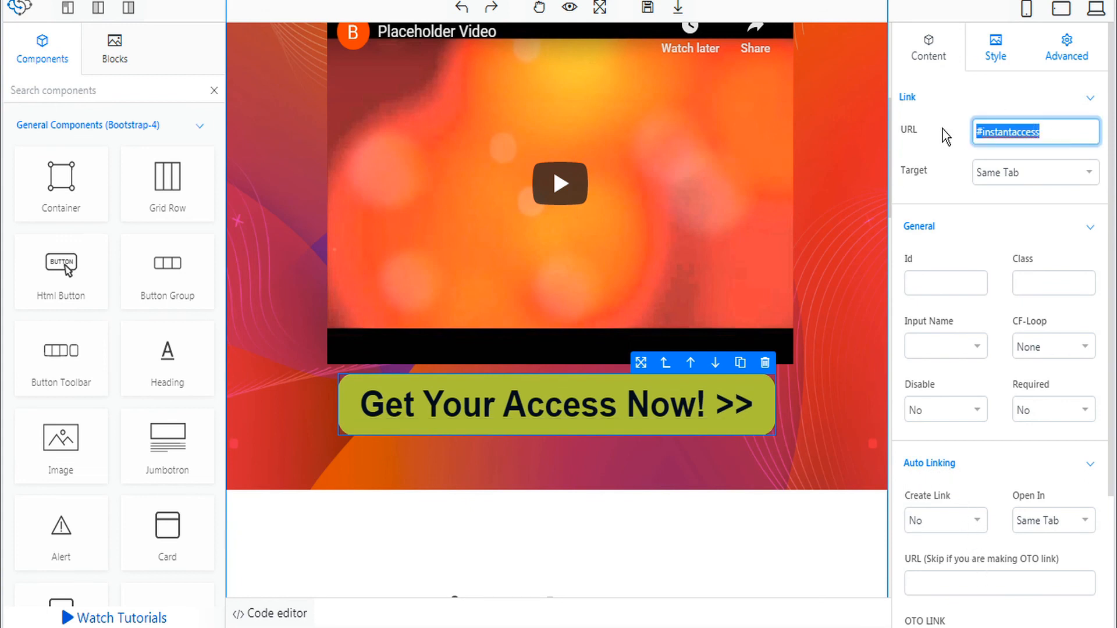
text(/upsell-tutorial/order-form/)
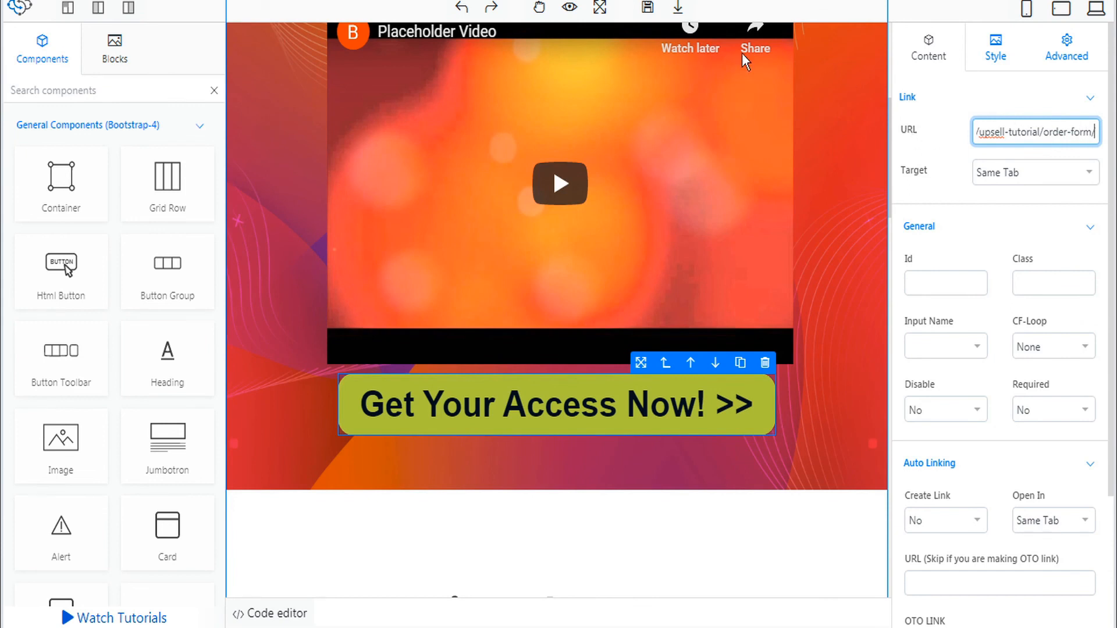
click(647, 7)
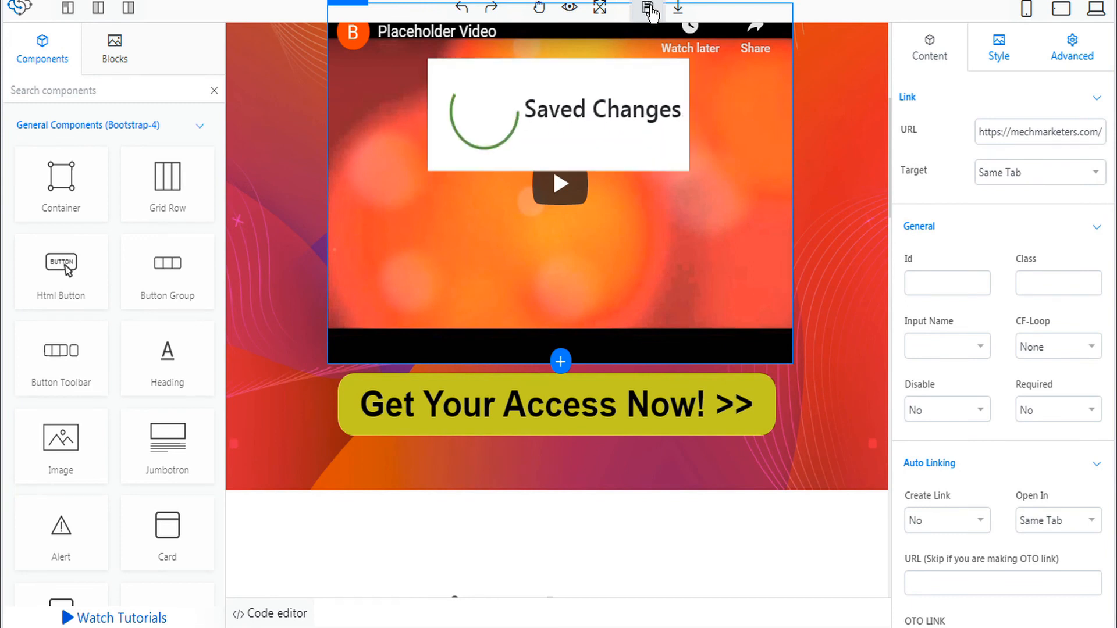
key(ctrl+w)
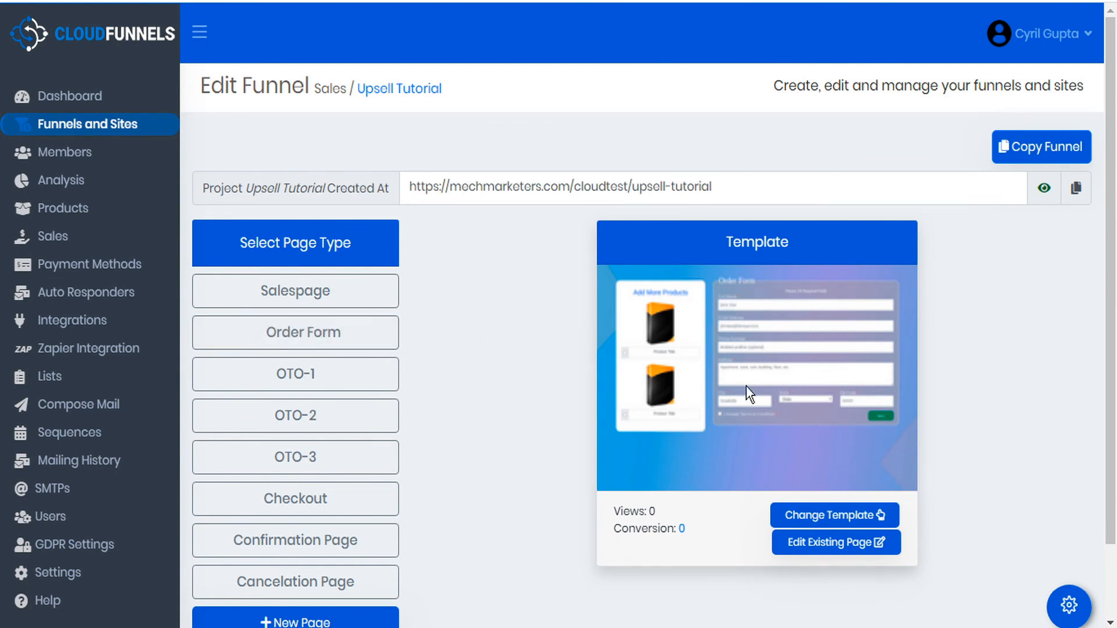
In the Order Form's page settings, select (#0001) Main Product as its product
click(827, 550)
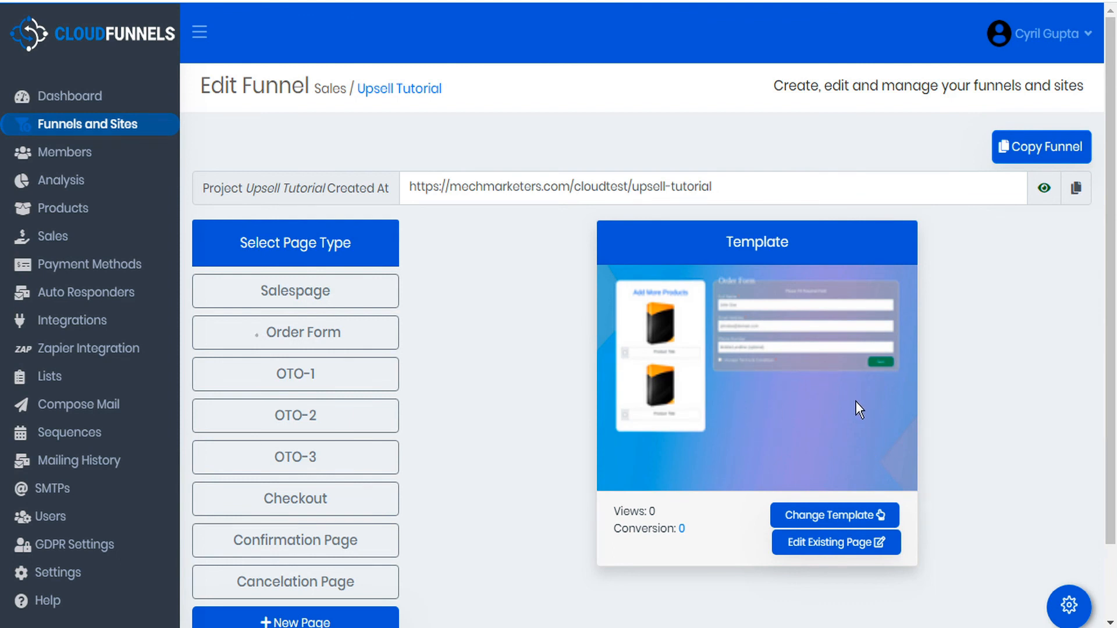
scroll(780, 404, down, 3)
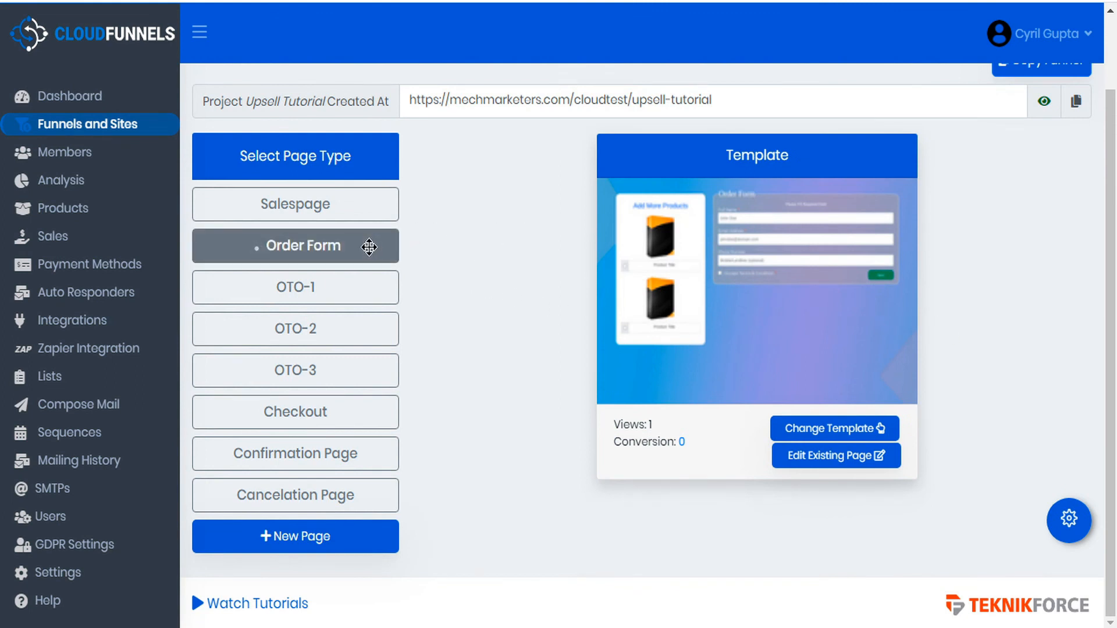
click(1070, 524)
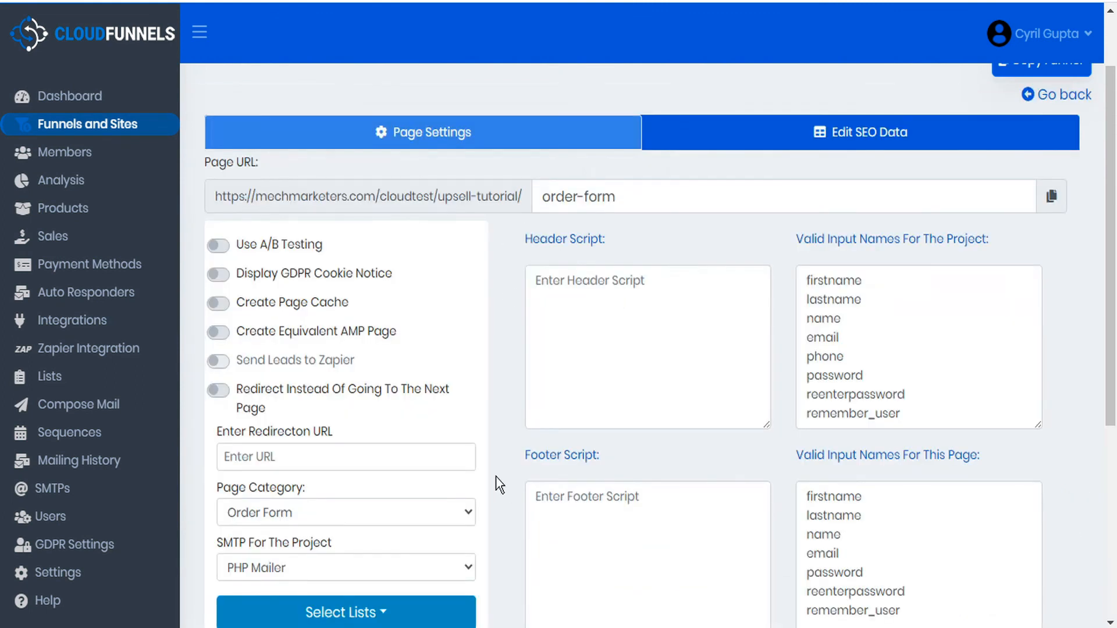
scroll(511, 449, down, 5)
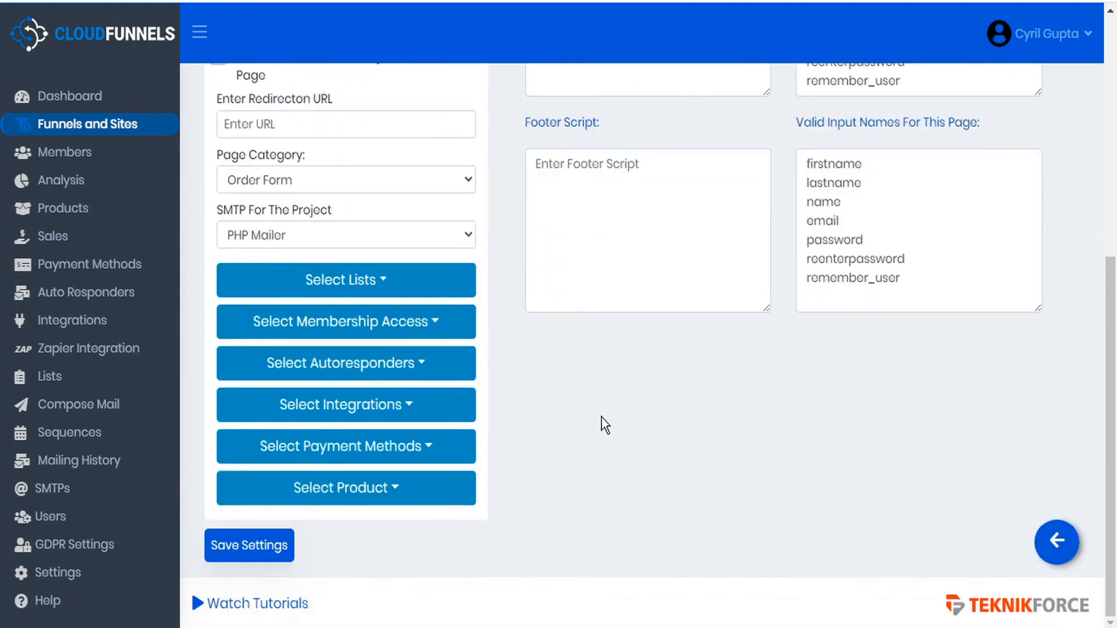
click(457, 445)
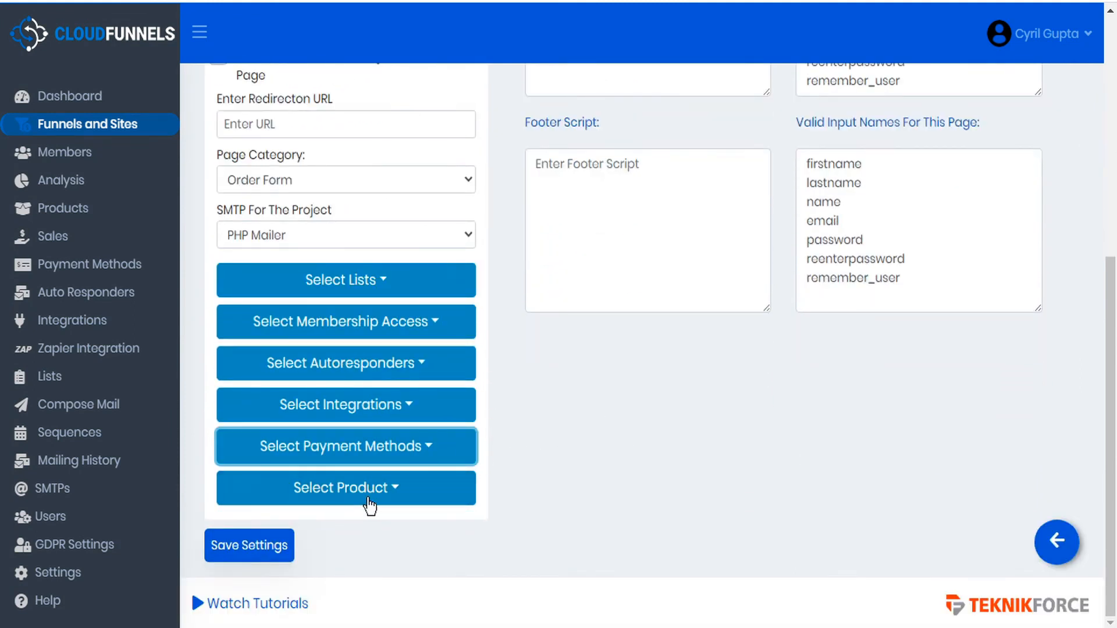
click(397, 490)
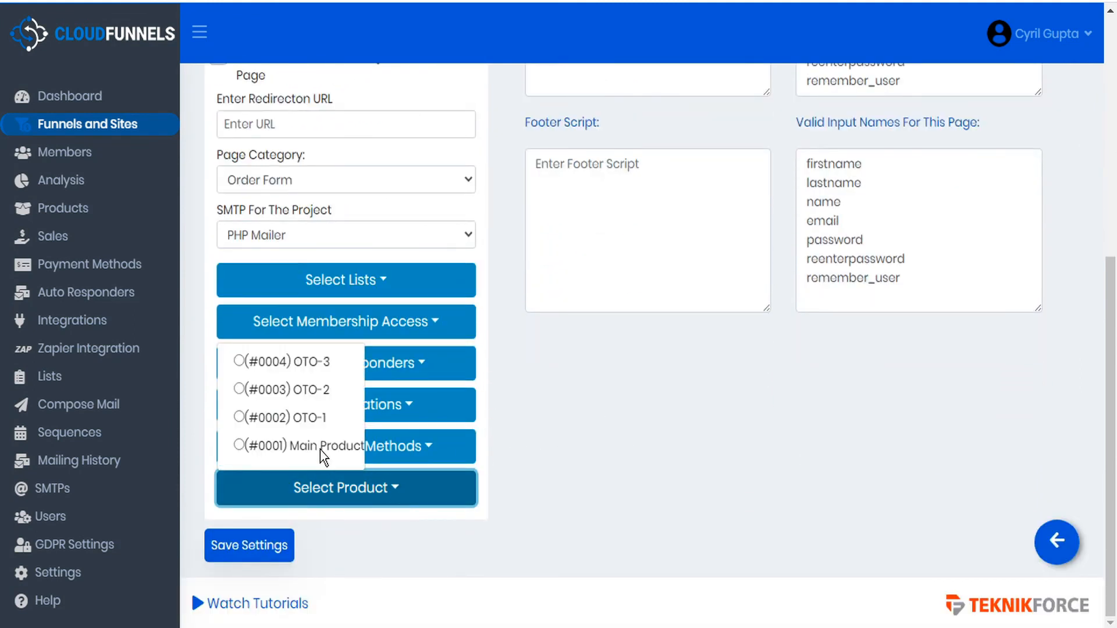
click(239, 446)
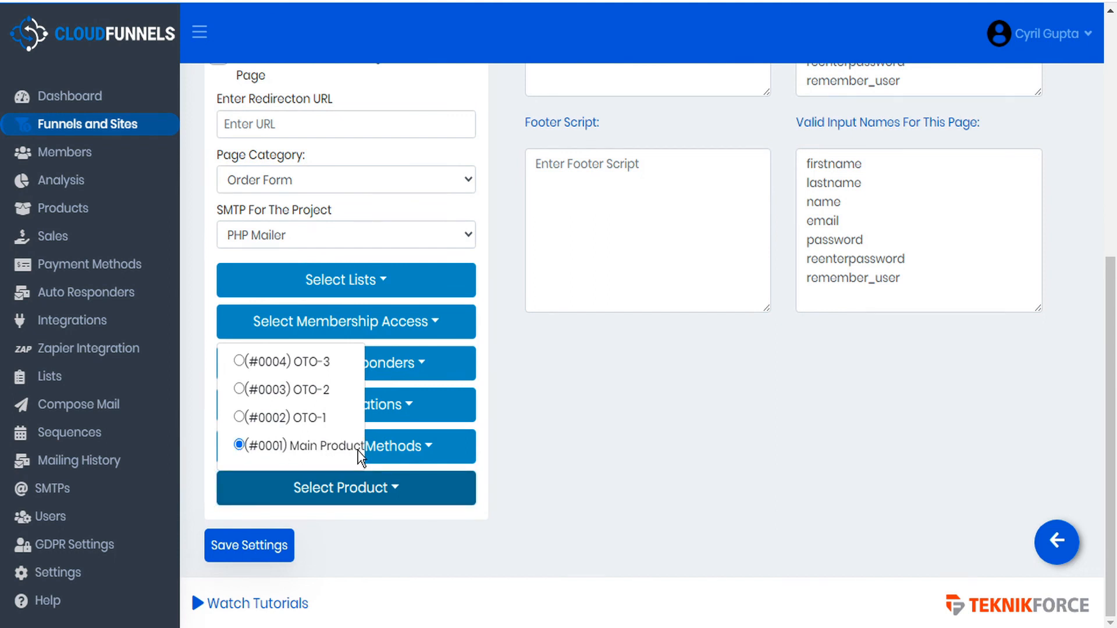
click(403, 491)
click(386, 490)
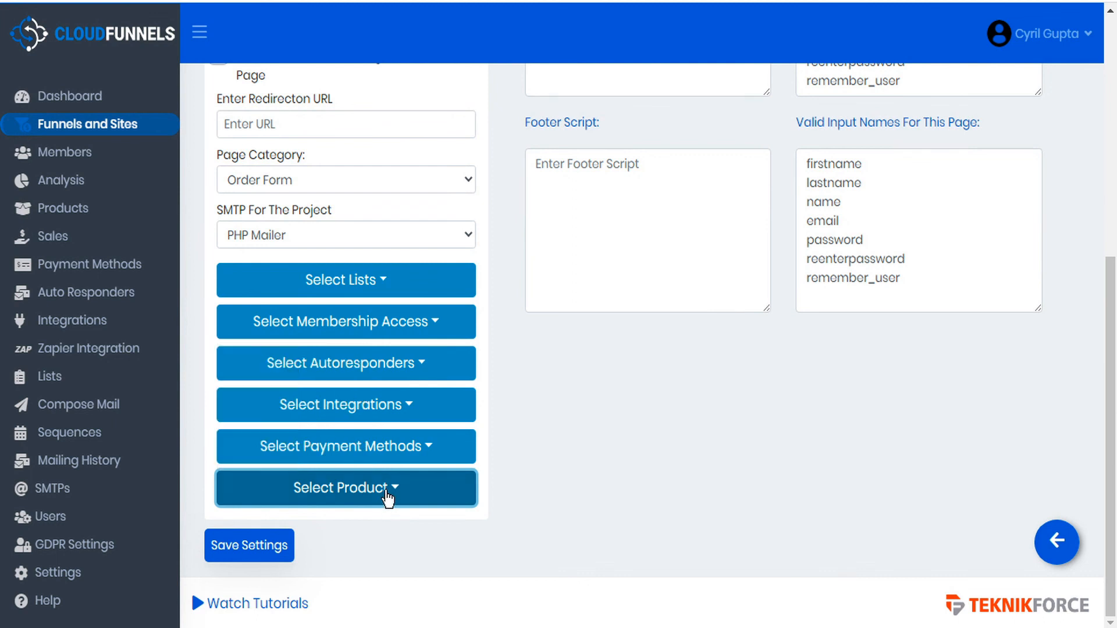
Choose PayPal Sandbox as the Order Form's payment method, save the settings and return to the funnel overview
click(426, 456)
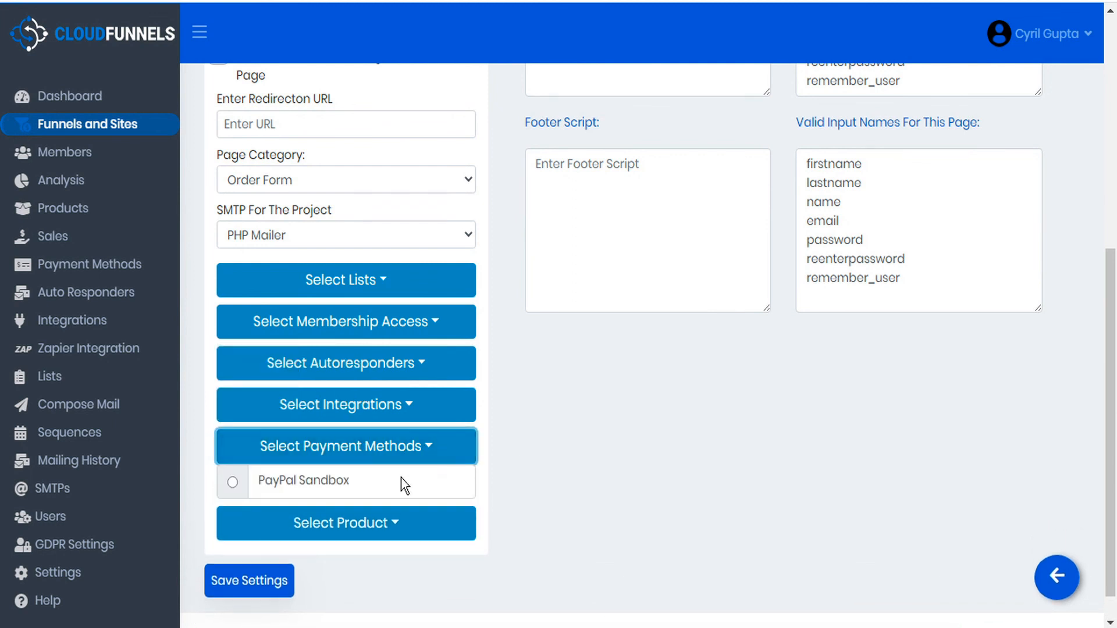
click(233, 482)
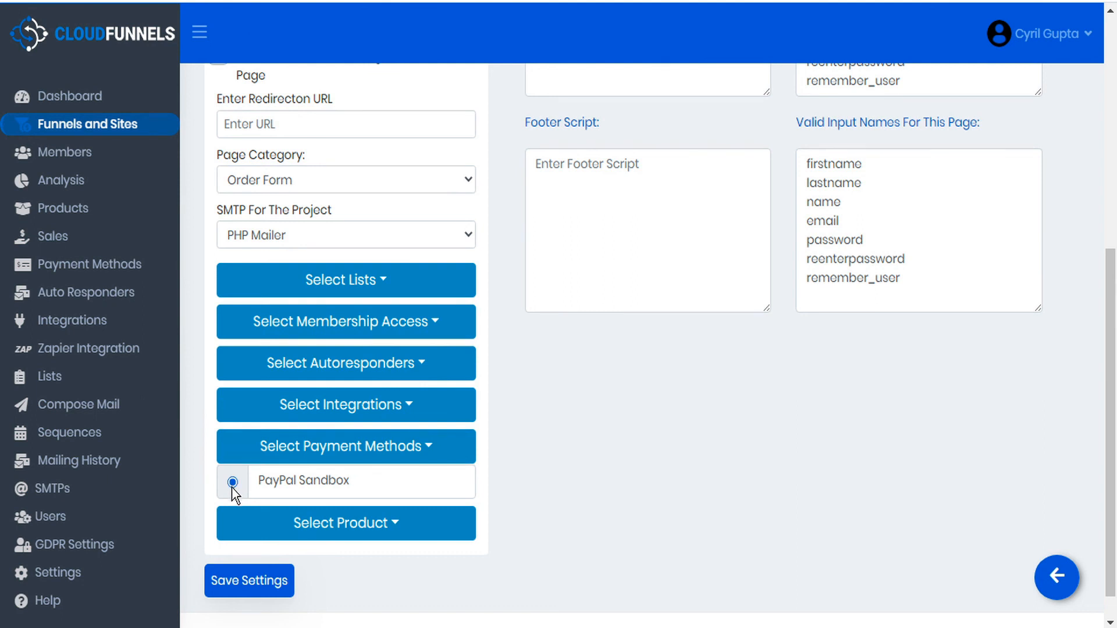
click(257, 585)
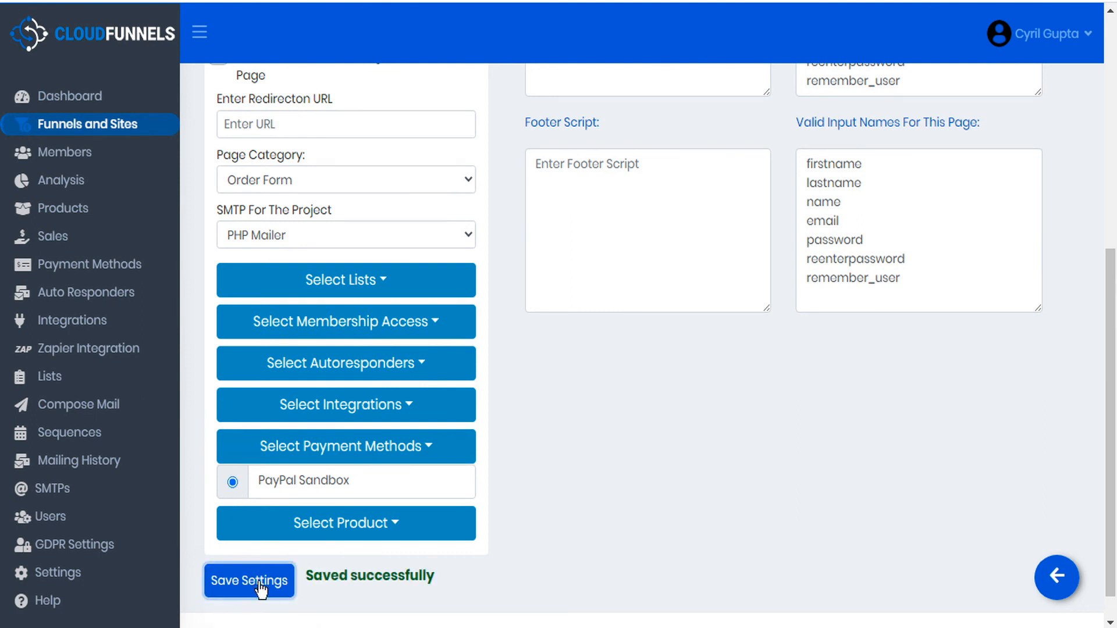
click(1057, 576)
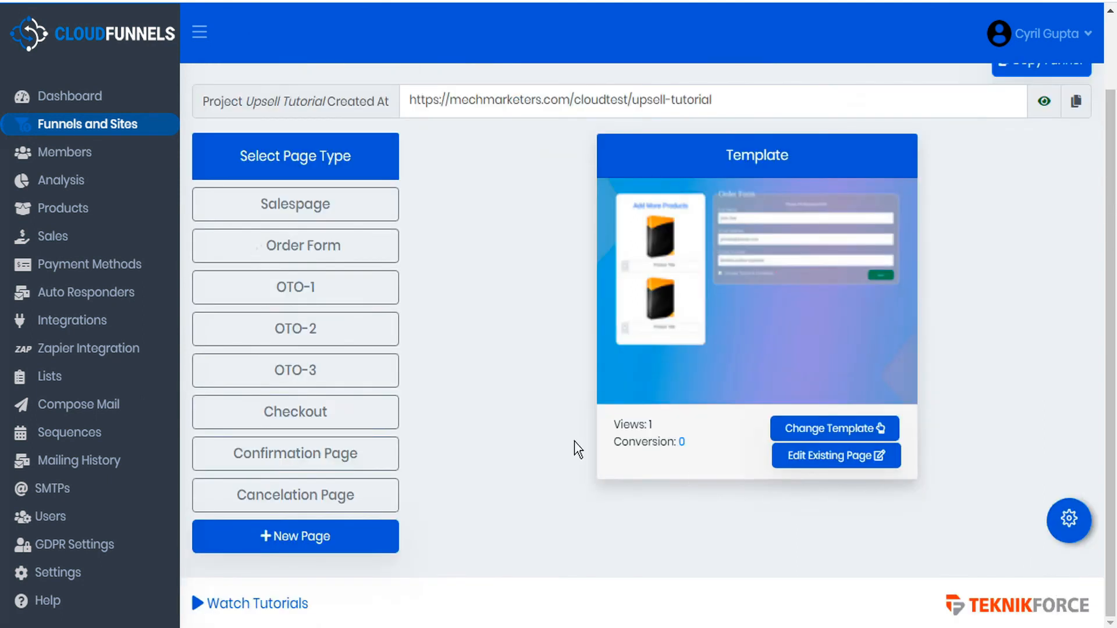
Select the Salespage and open the funnel's live URL to view the published page
click(356, 208)
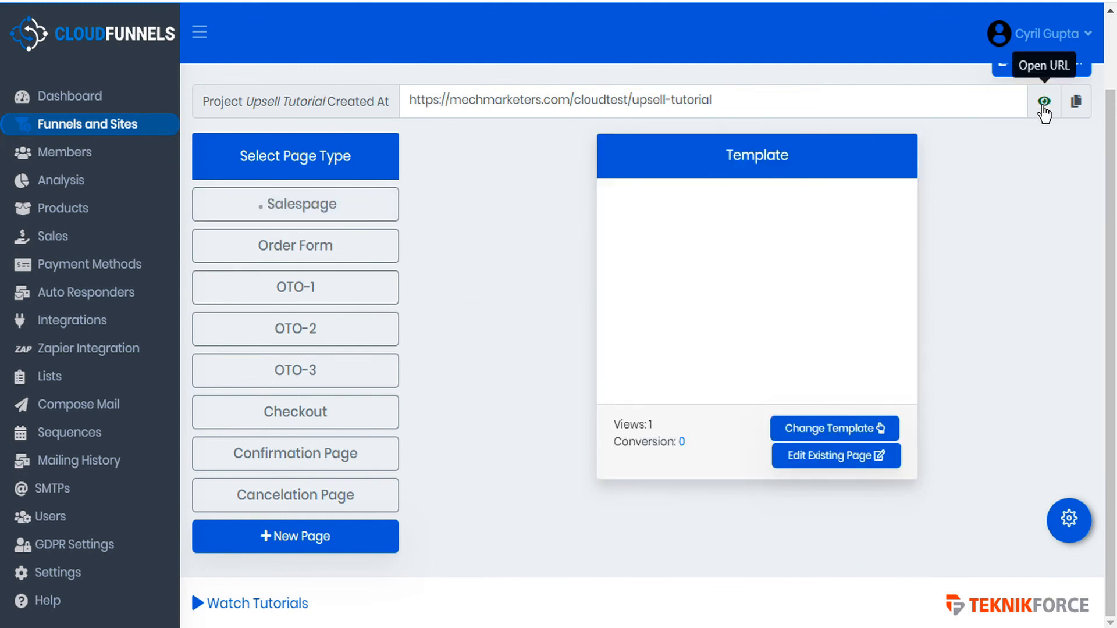
click(1044, 107)
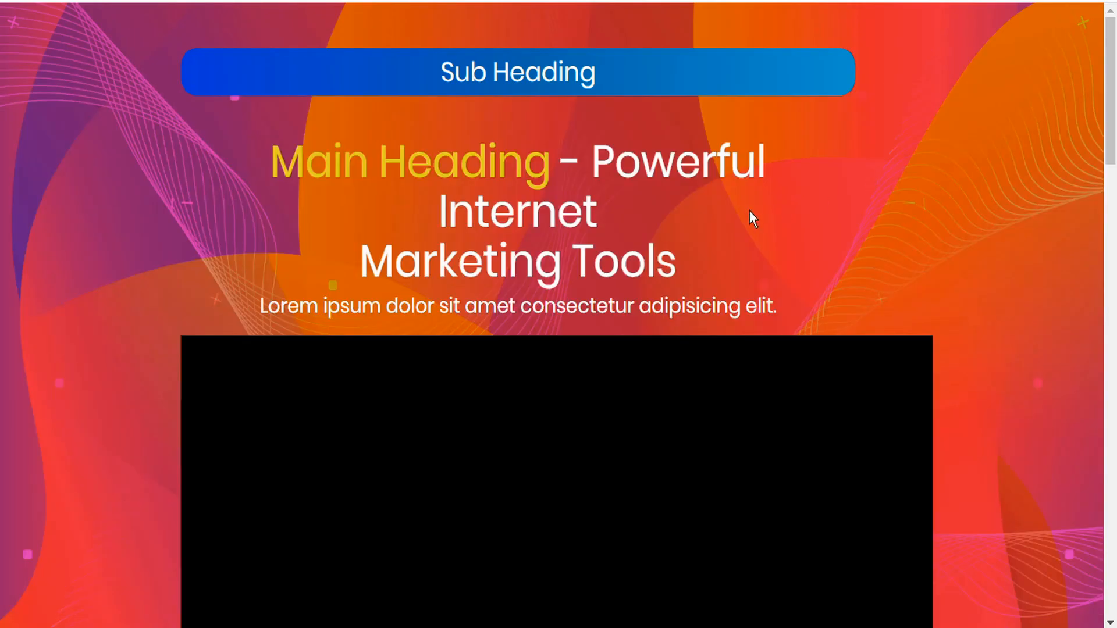
Follow the "Get Your Access Now! >>" call to action on the live sales page to reach the order form
scroll(740, 214, down, 1)
scroll(739, 214, down, 3)
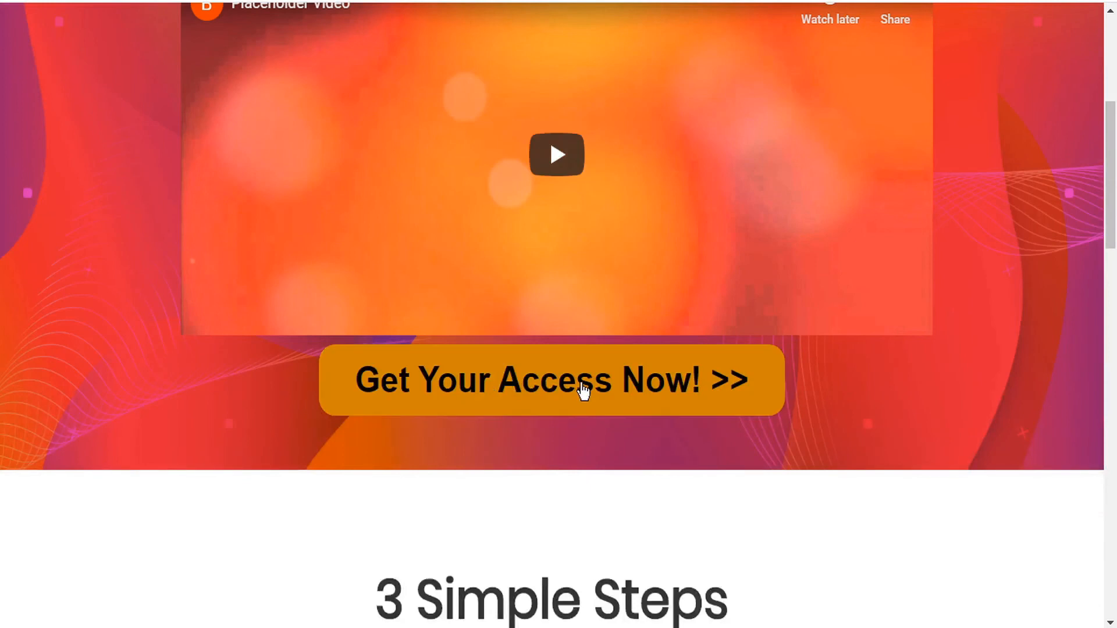
click(584, 391)
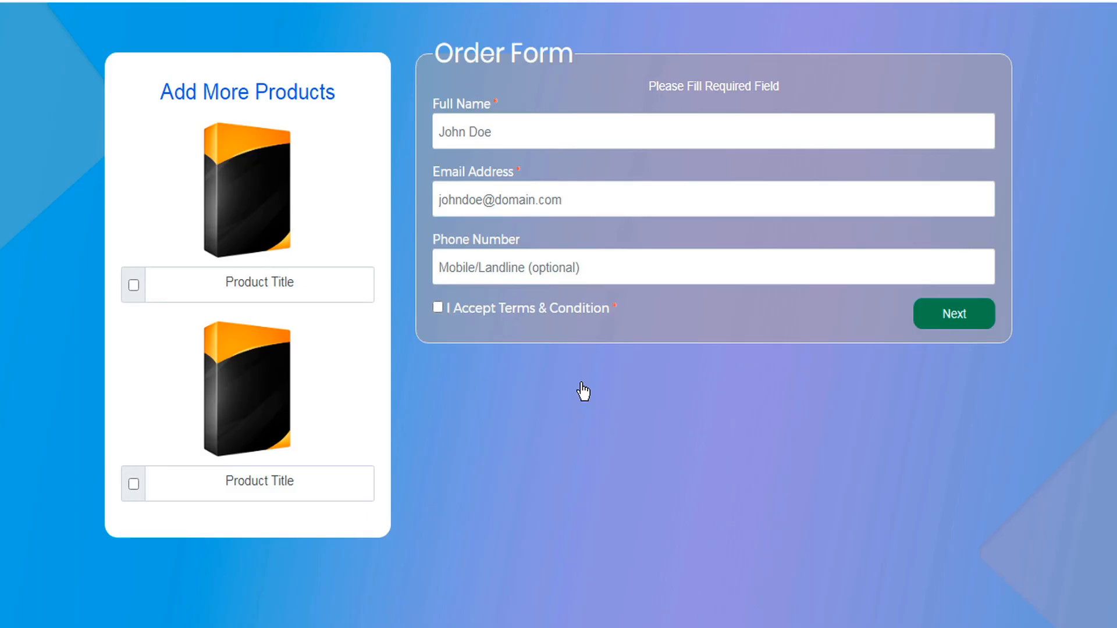
Fill in the order form with a test full name, e-mail address and phone number, accept the terms and submit it
click(512, 132)
text(Te)
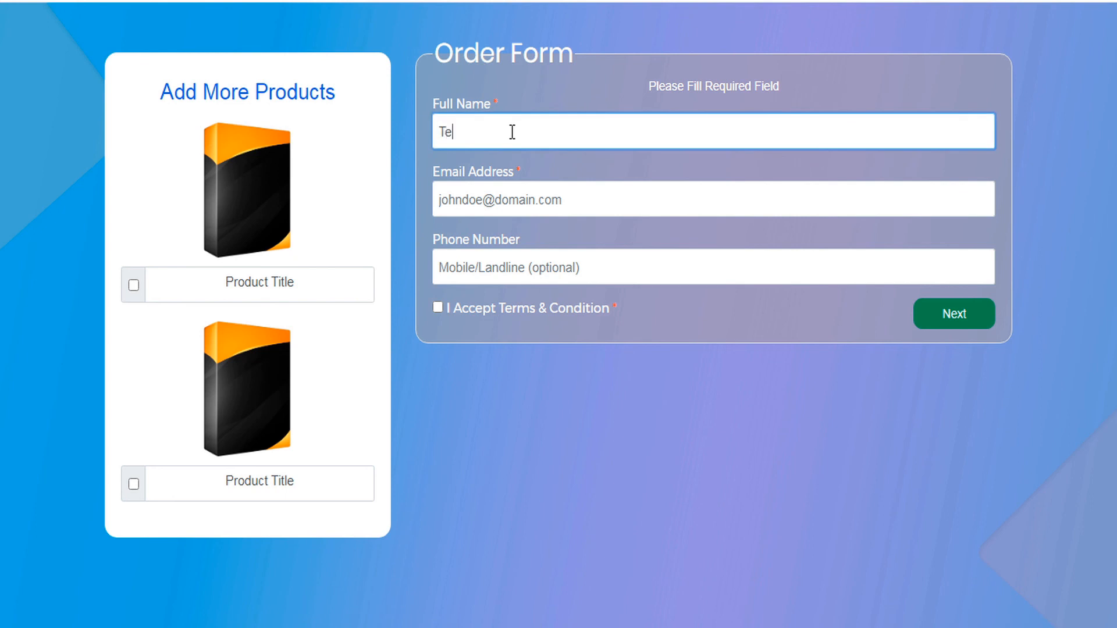
text(st test)
click(499, 200)
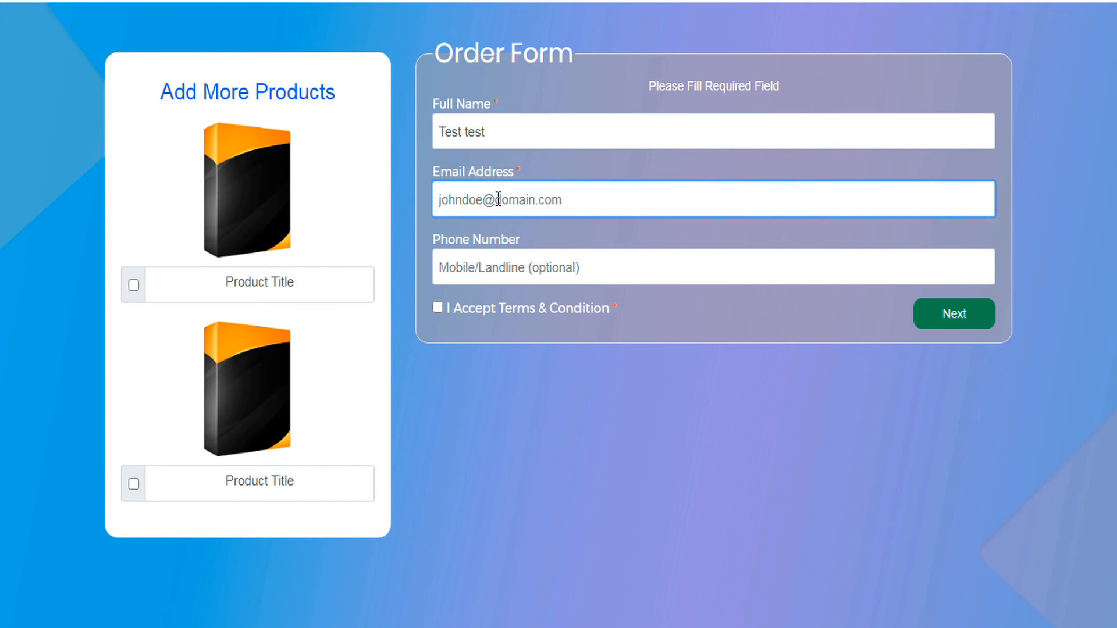
text(test@test.com)
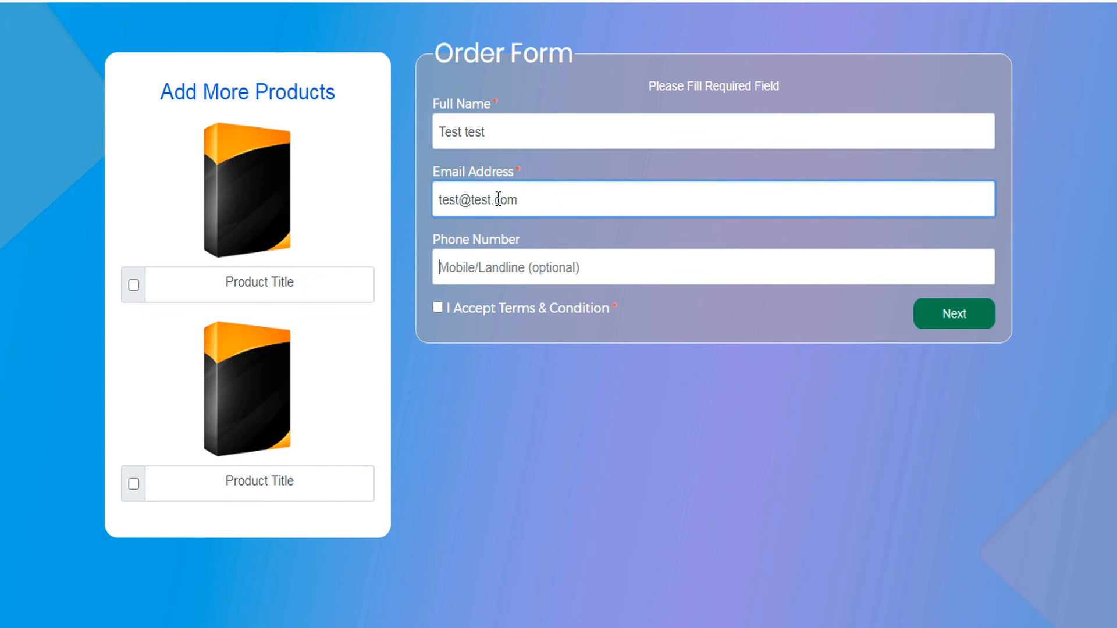
key(Tab)
text(1111111)
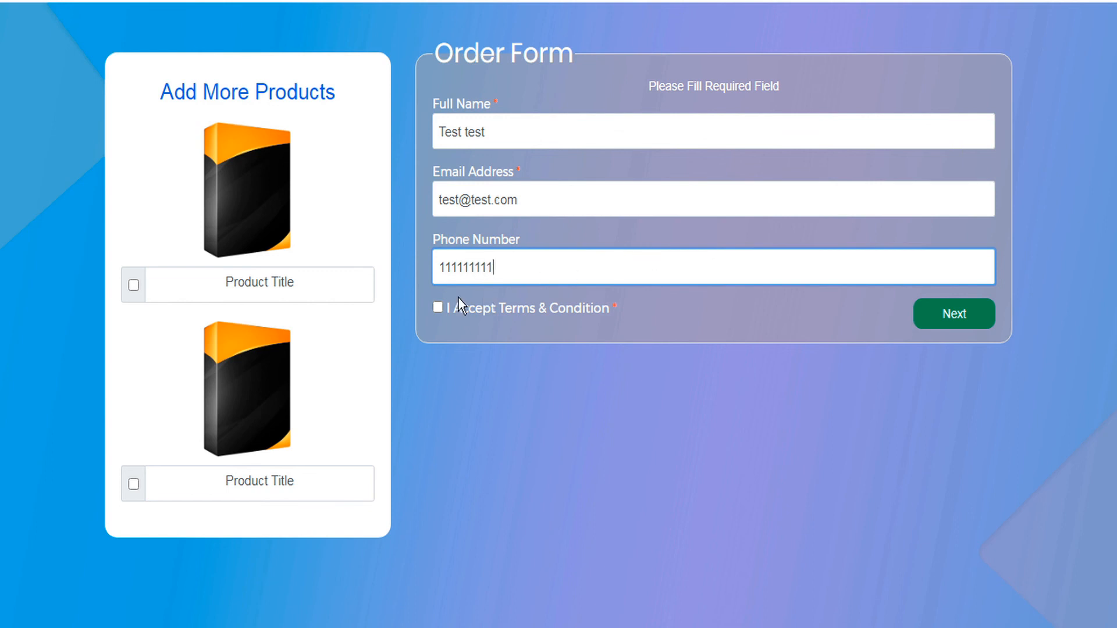
click(437, 307)
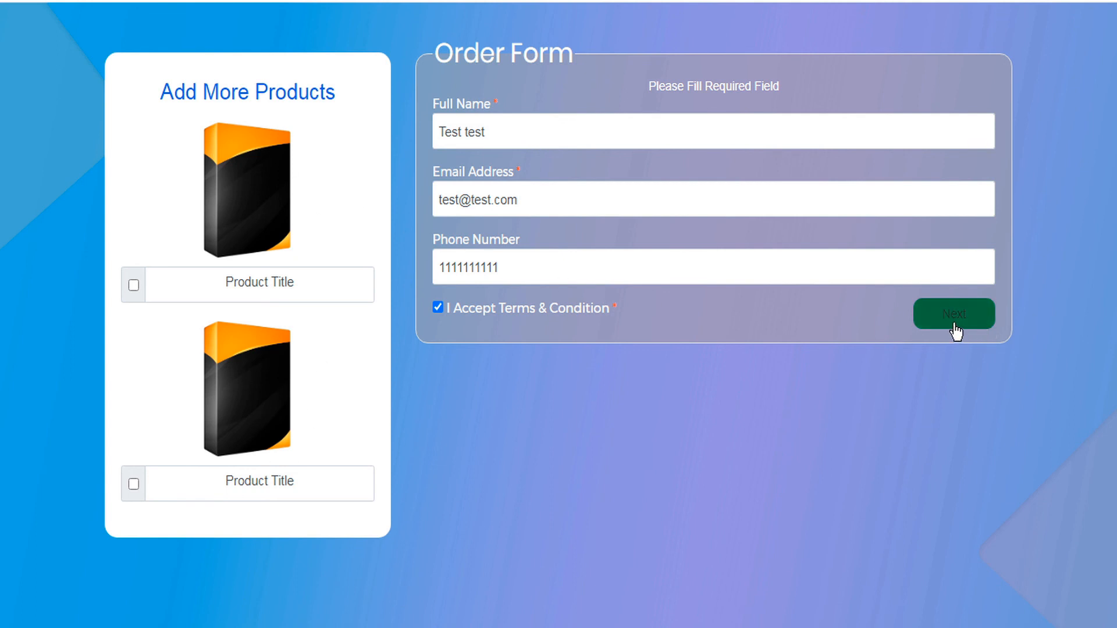
click(964, 316)
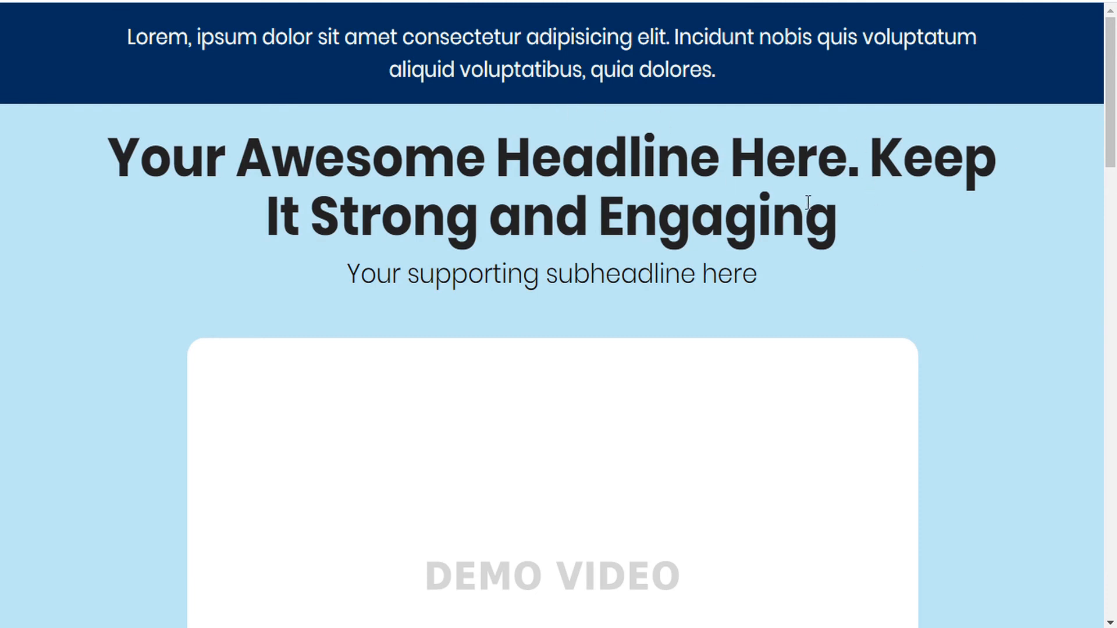
Accept the "Yes! I Want This Deal!" offer on both consecutive upsell pages
scroll(862, 225, down, 9)
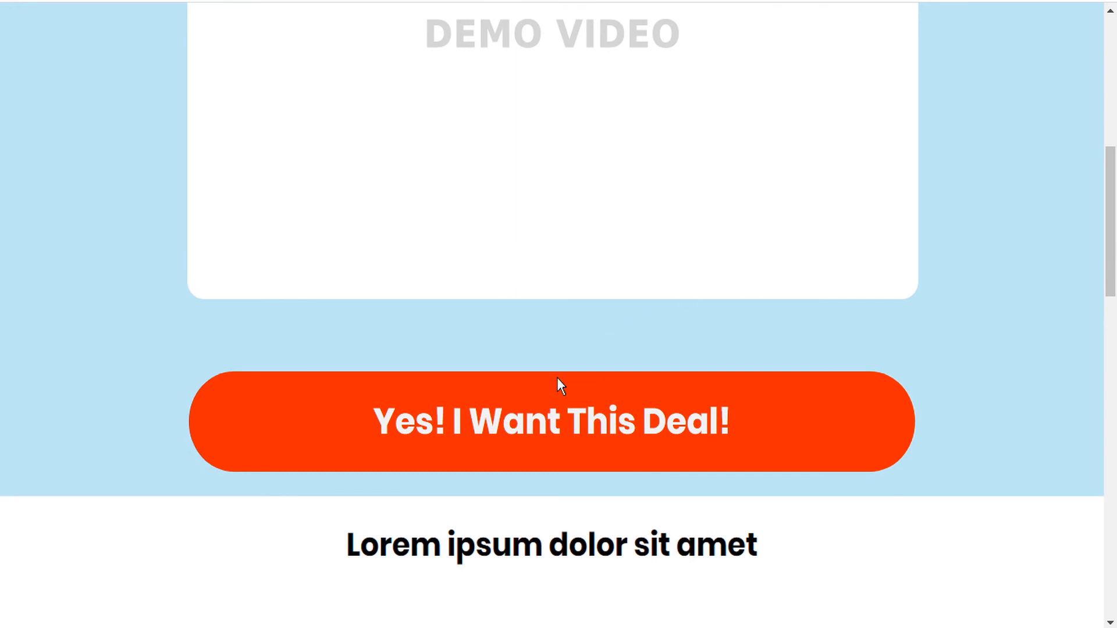
click(541, 425)
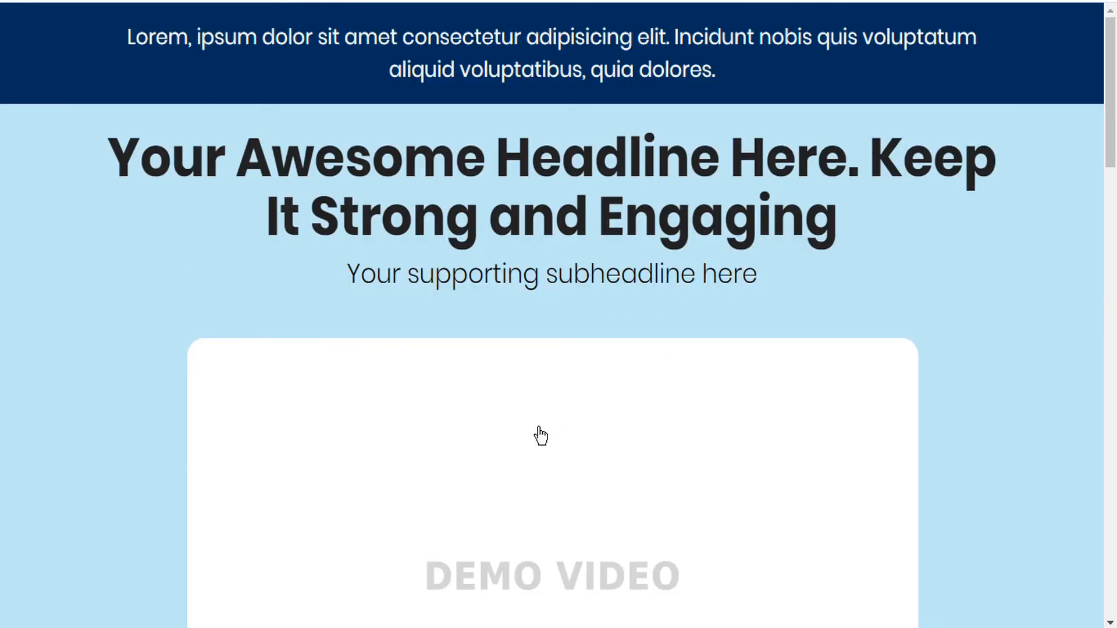
scroll(905, 250, down, 2)
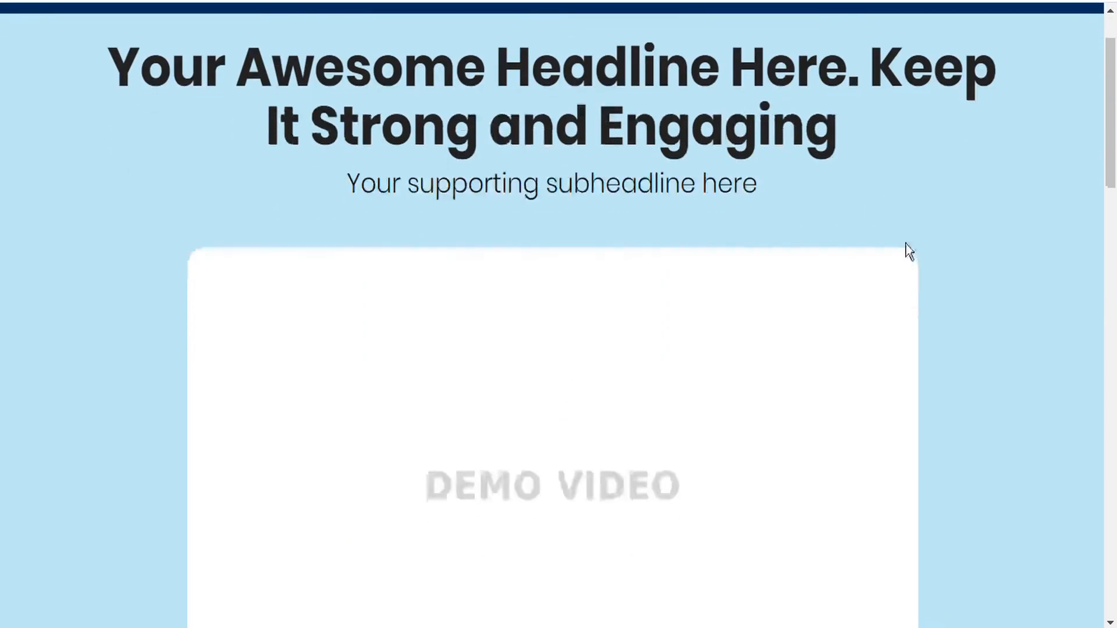
scroll(911, 244, down, 9)
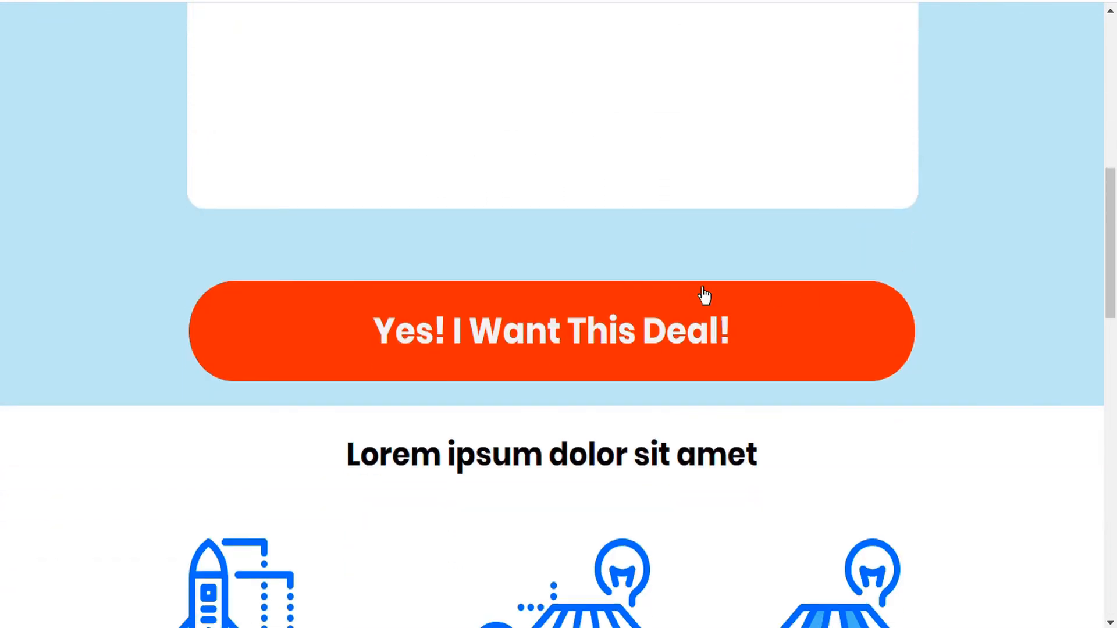
click(525, 332)
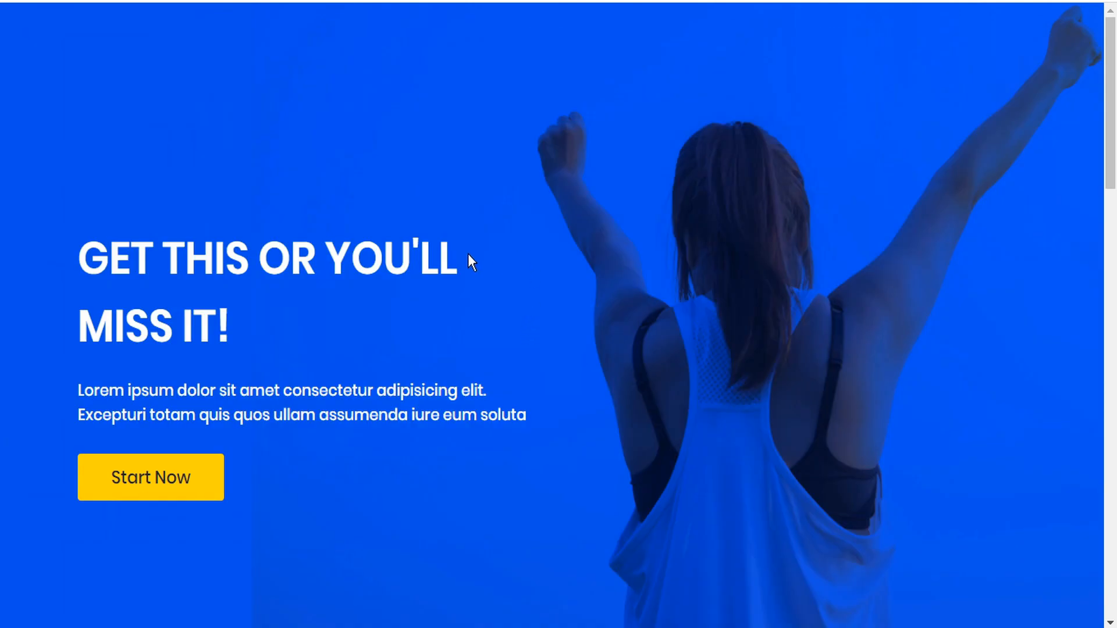
Go through the "GET THIS OR YOU'LL MISS IT!" offer page past its pricing section and continue to the order summary
scroll(469, 259, down, 2)
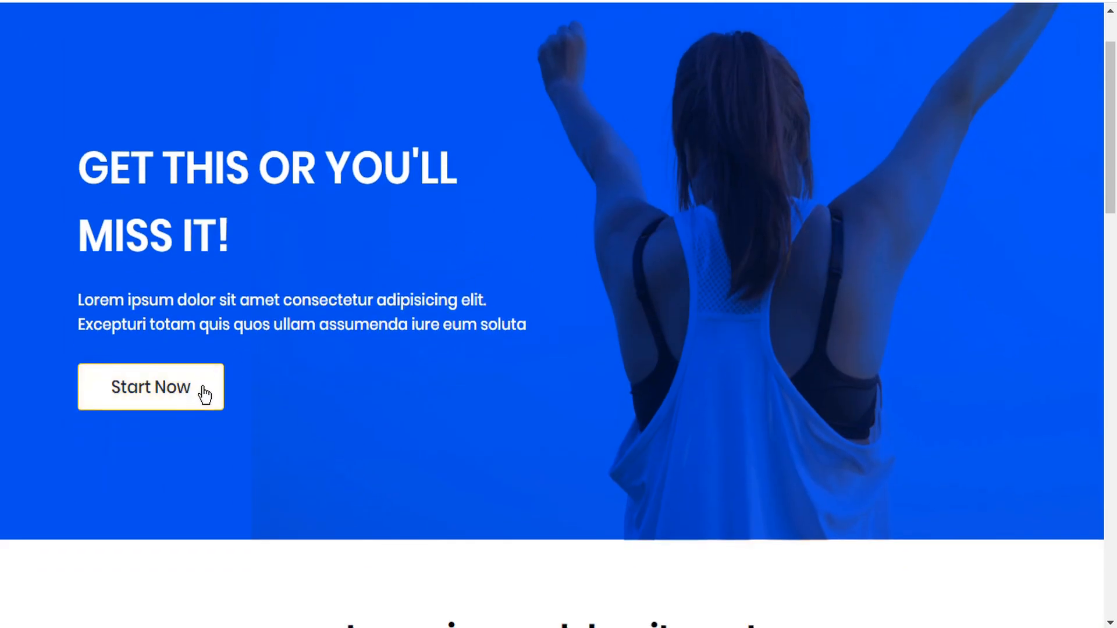
scroll(466, 312, down, 15)
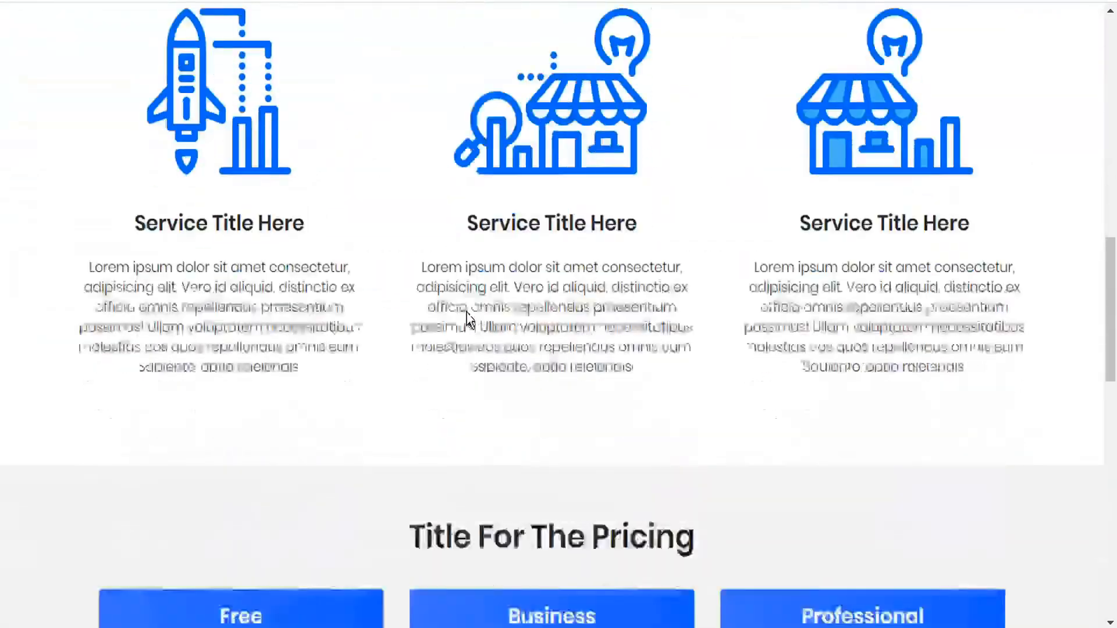
scroll(469, 311, down, 7)
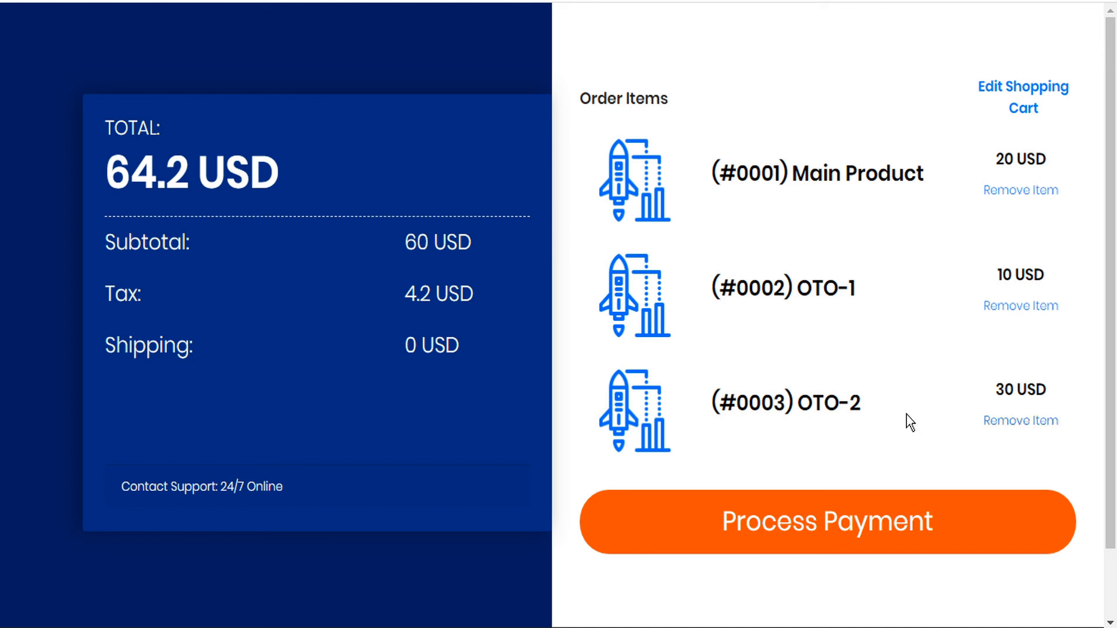
Remove (#0003) OTO-2 from the order items and process the payment for the remaining products
click(1040, 422)
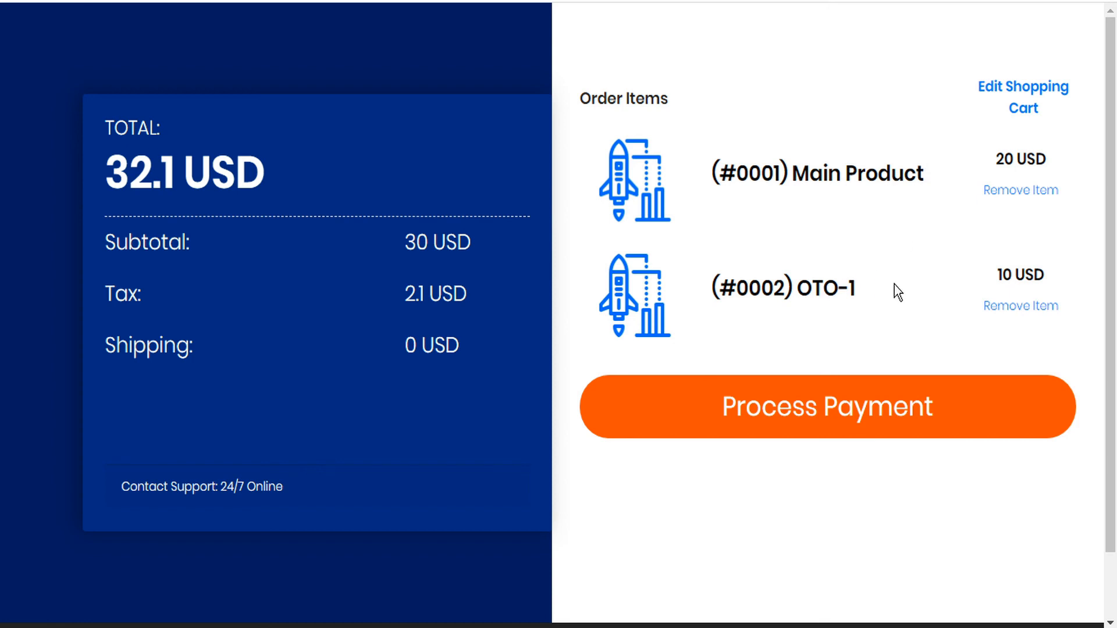
click(836, 415)
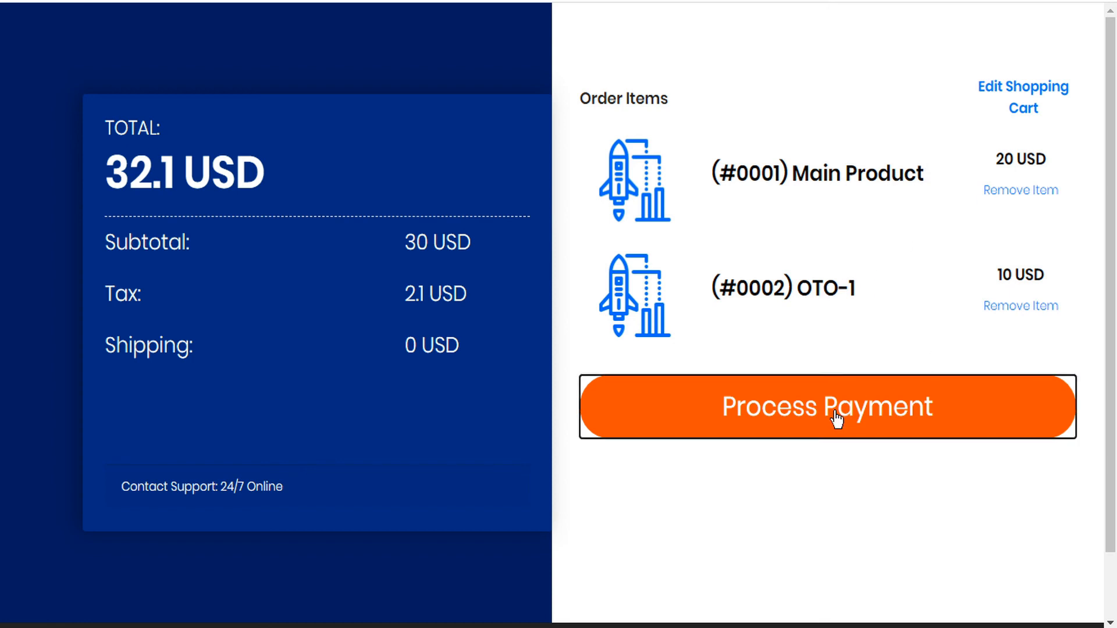